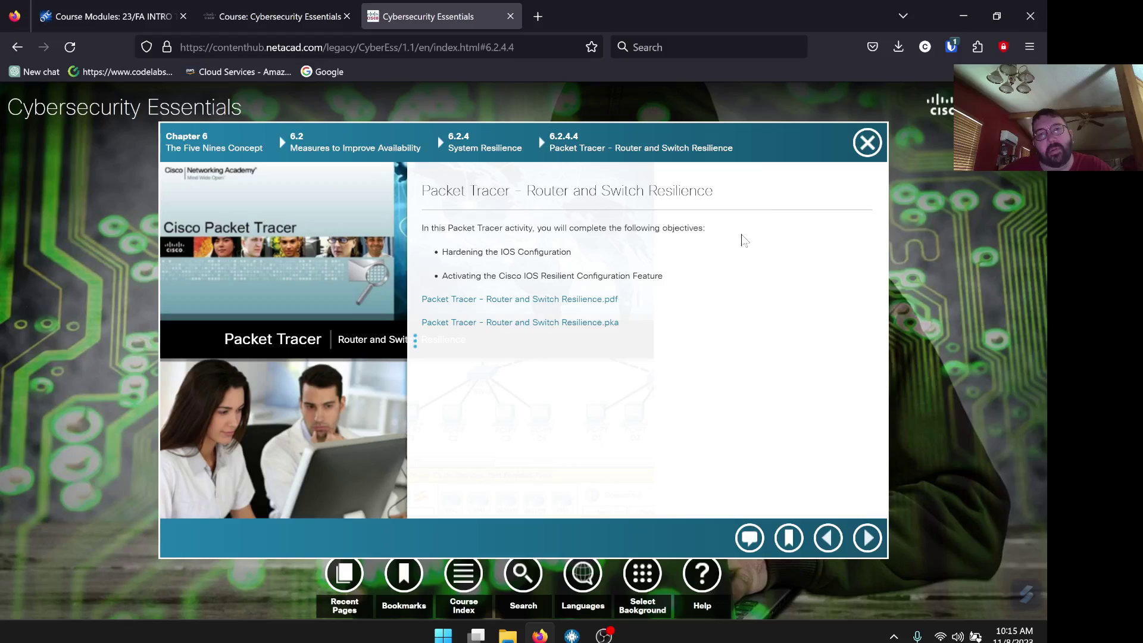
Show the course's Packet Tracer Index and scroll to the Chapter 6 activities
{"action": "left_click", "coordinate": [464, 574]}
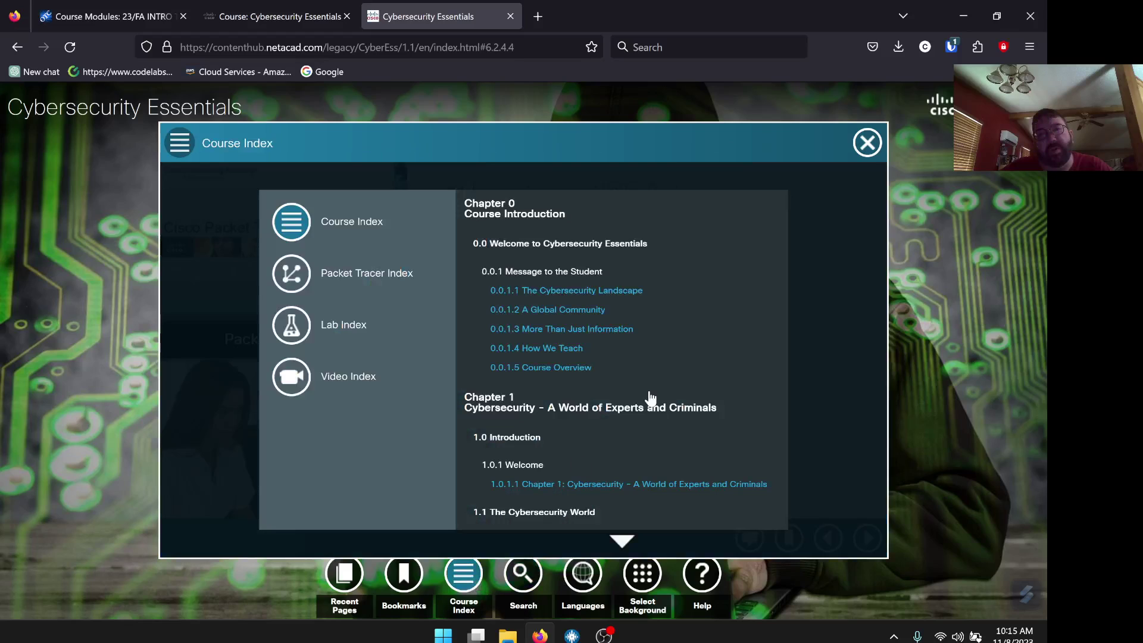
{"action": "left_click", "coordinate": [326, 275]}
{"action": "scroll", "coordinate": [762, 347], "scroll_direction": "down", "scroll_amount": 2}
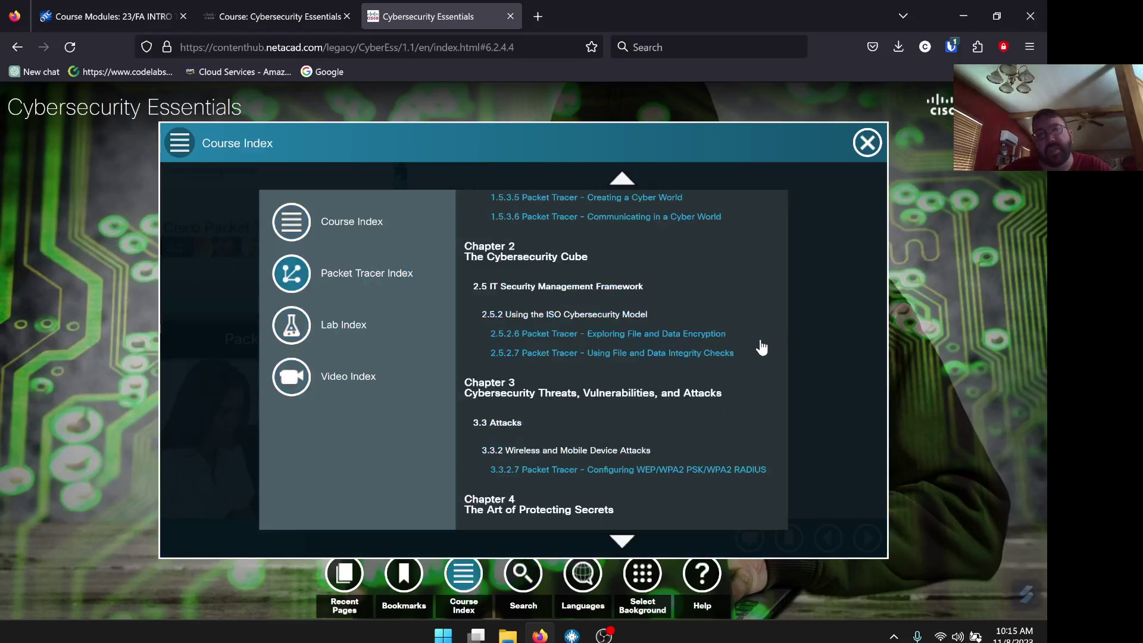
{"action": "scroll", "coordinate": [762, 348], "scroll_direction": "down", "scroll_amount": 5}
{"action": "scroll", "coordinate": [762, 347], "scroll_direction": "up", "scroll_amount": 1}
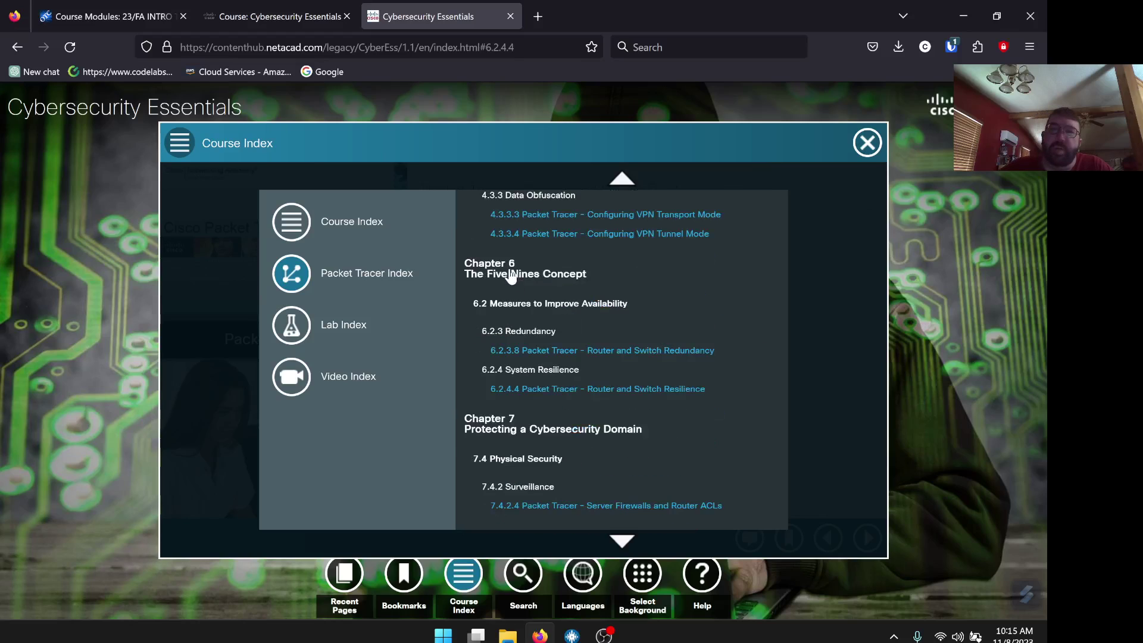
Open the 6.2.4.4 Router and Switch Resilience activity's instructions PDF in a new tab
{"action": "left_click", "coordinate": [544, 390]}
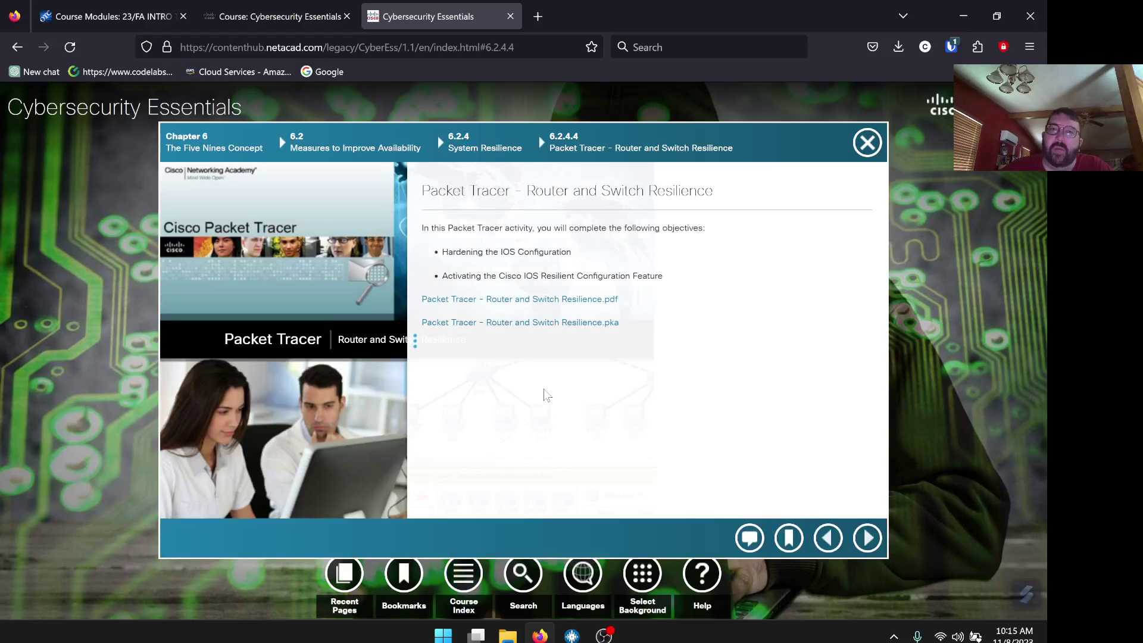
{"action": "right_click", "coordinate": [523, 299]}
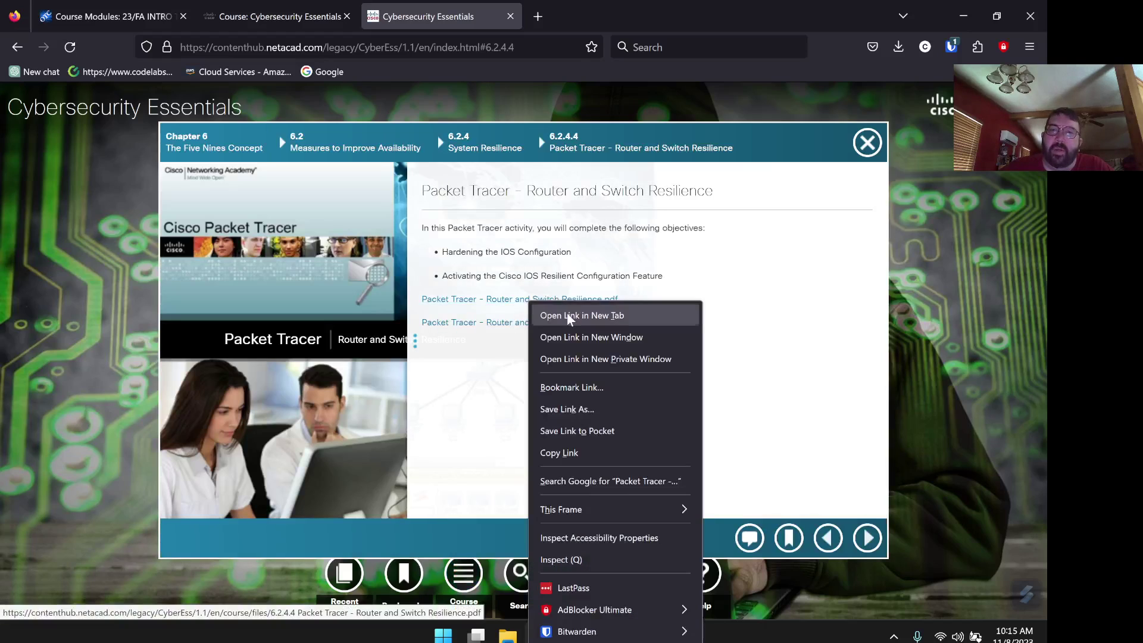
{"action": "left_click", "coordinate": [573, 316]}
Download the activity's .pka file and switch to the instructions PDF tab
{"action": "right_click", "coordinate": [548, 324]}
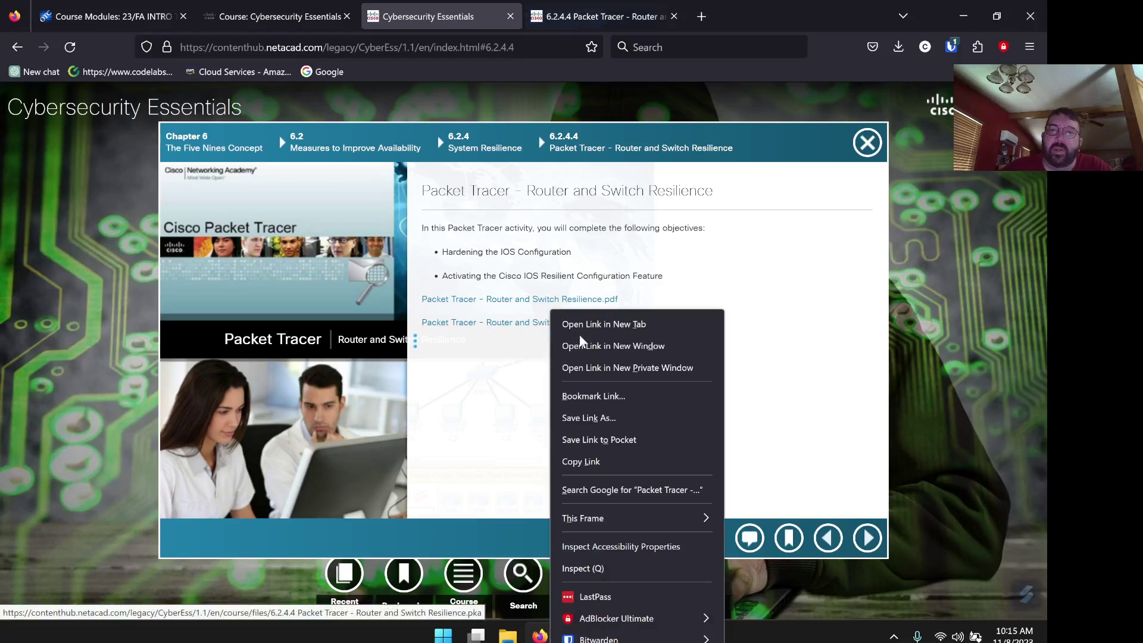
{"action": "left_click", "coordinate": [603, 325]}
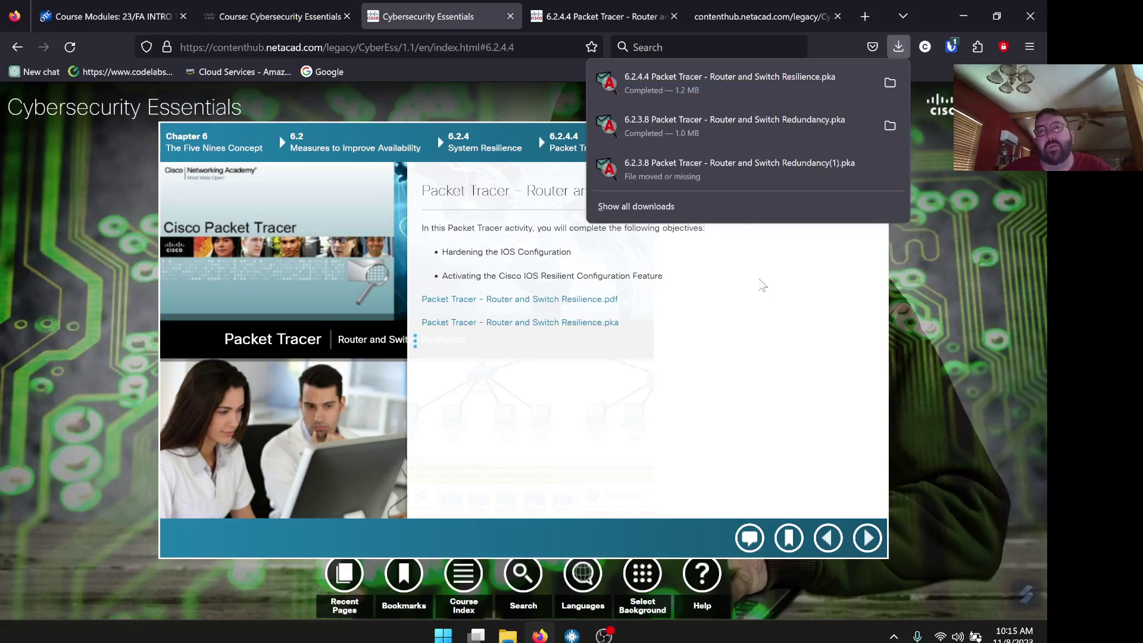
{"action": "left_click", "coordinate": [586, 18]}
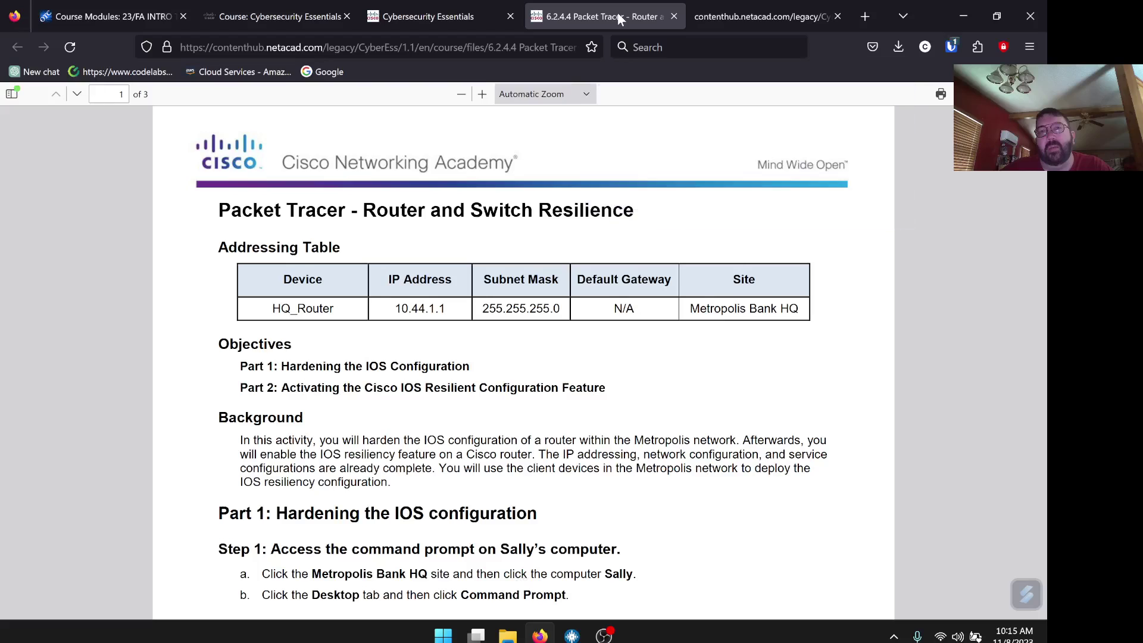
Enter 'asdvsdbn' in the step 2c answer field and close the blank contenthub tab
{"action": "scroll", "coordinate": [582, 337], "scroll_direction": "down", "scroll_amount": 8}
{"action": "left_click", "coordinate": [358, 312]}
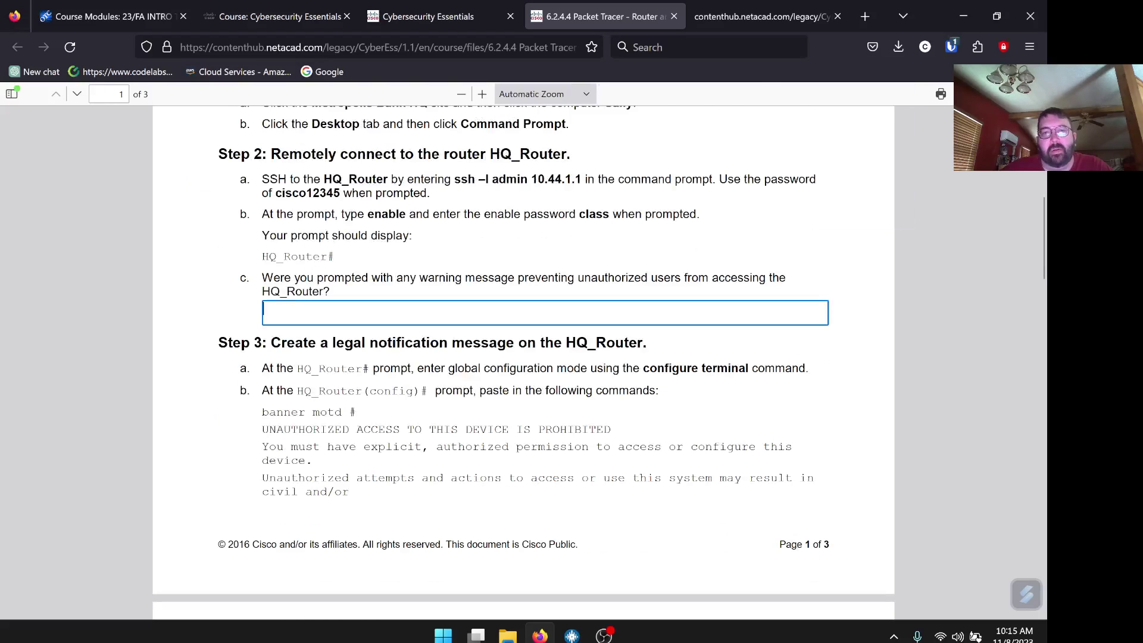
{"action": "type", "text": "asdvsdbn"}
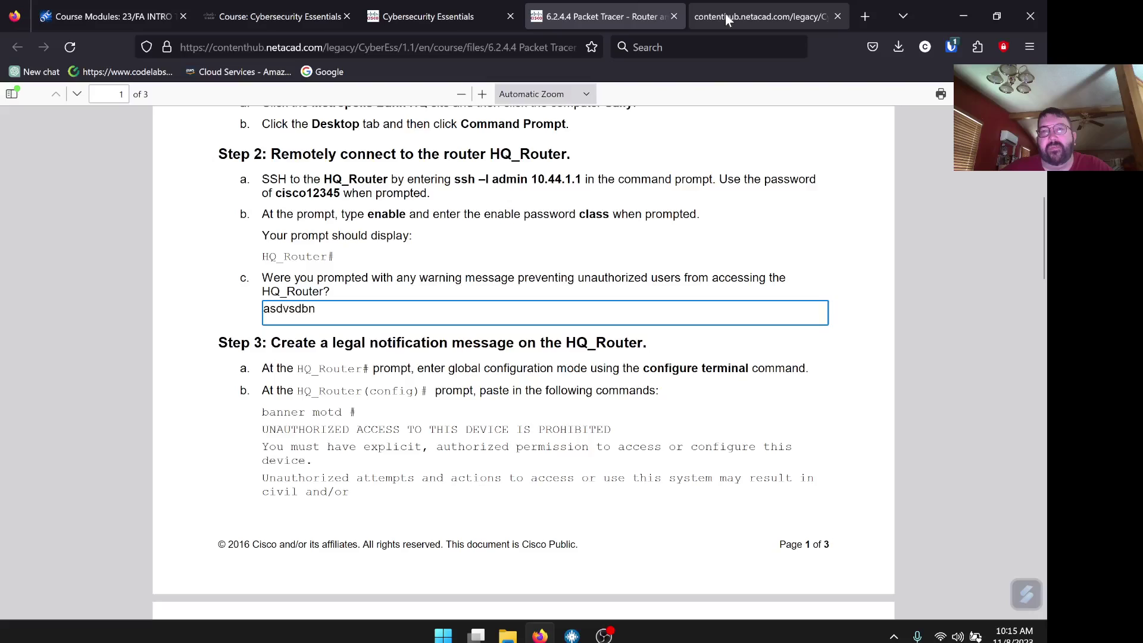
{"action": "left_click", "coordinate": [810, 19]}
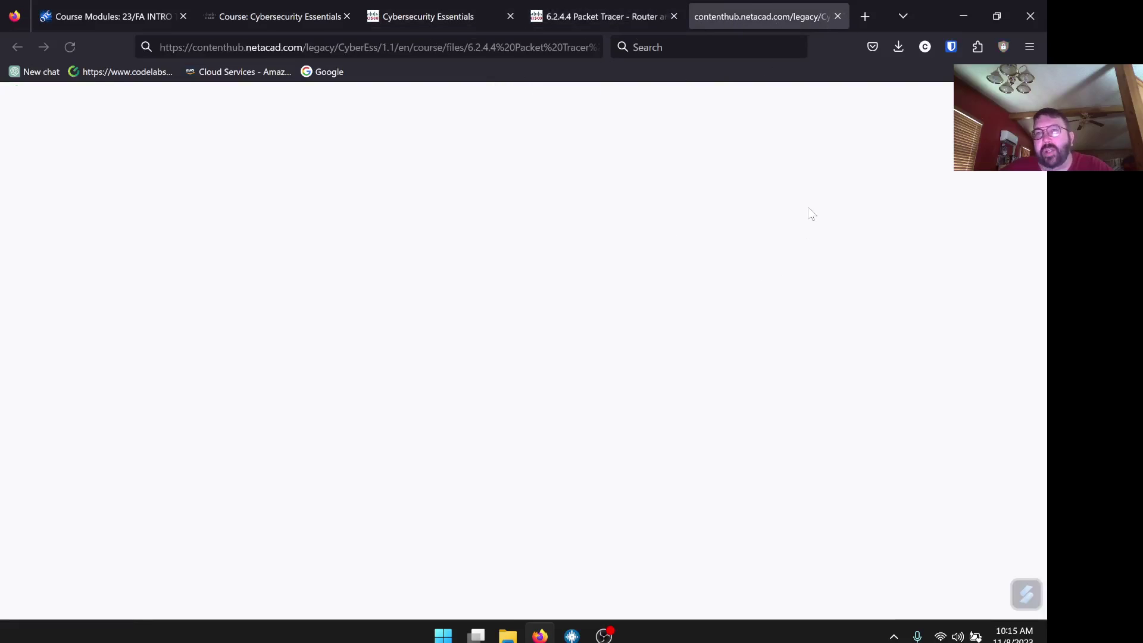
{"action": "left_click", "coordinate": [838, 16]}
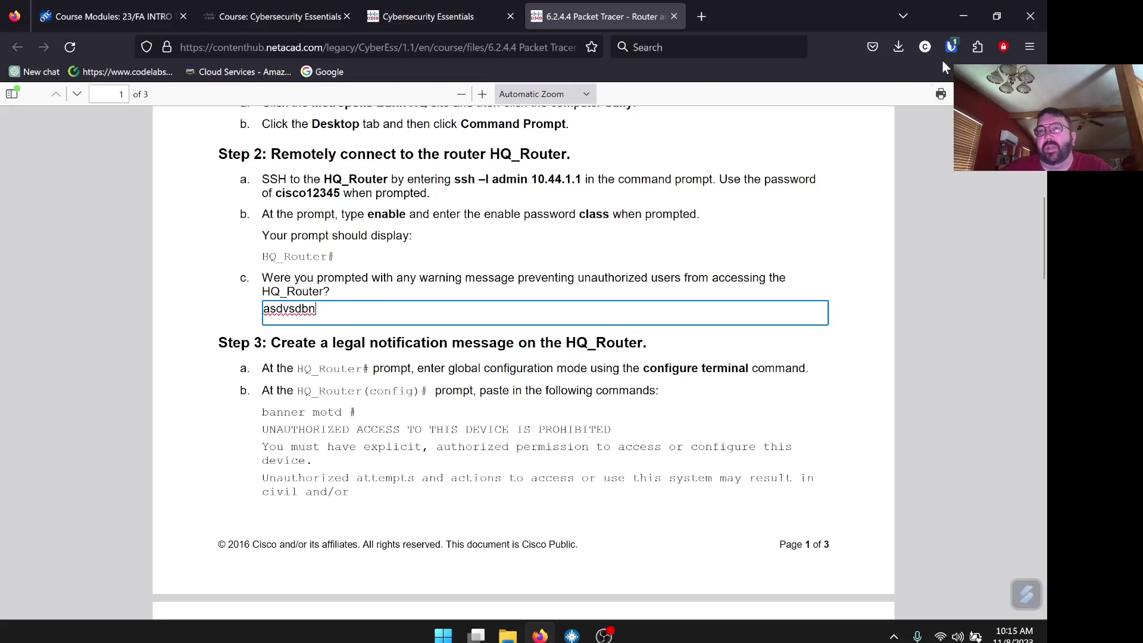
Launch '6.2.4.4 Router and Switch Resilience.pka' from Downloads, then minimize Firefox and Explorer
{"action": "left_click", "coordinate": [898, 46]}
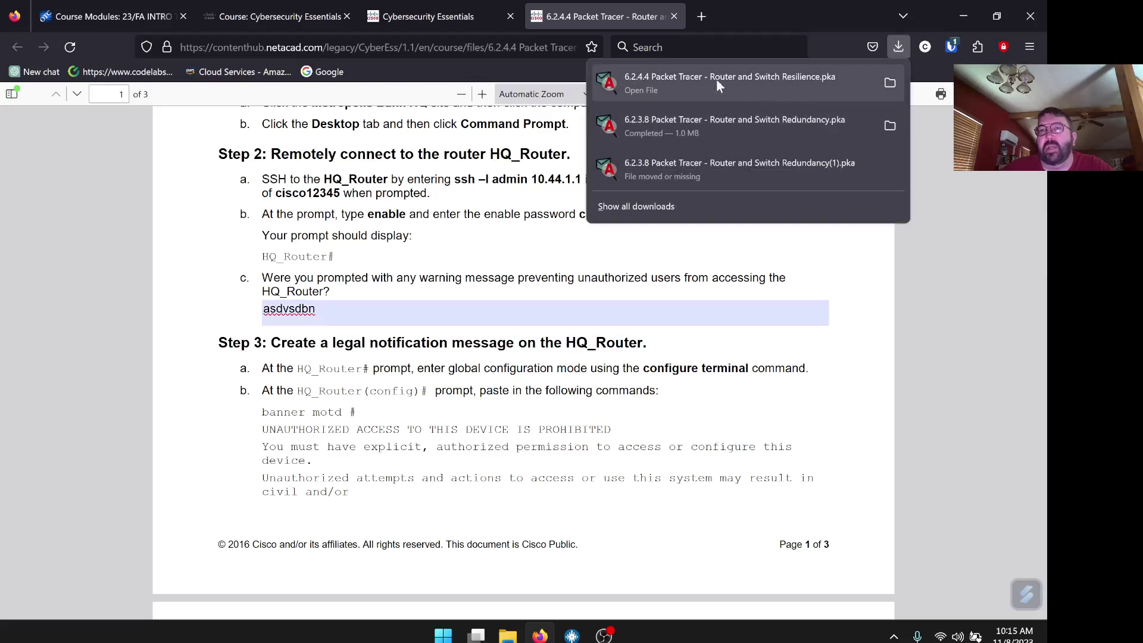
{"action": "left_click", "coordinate": [890, 83]}
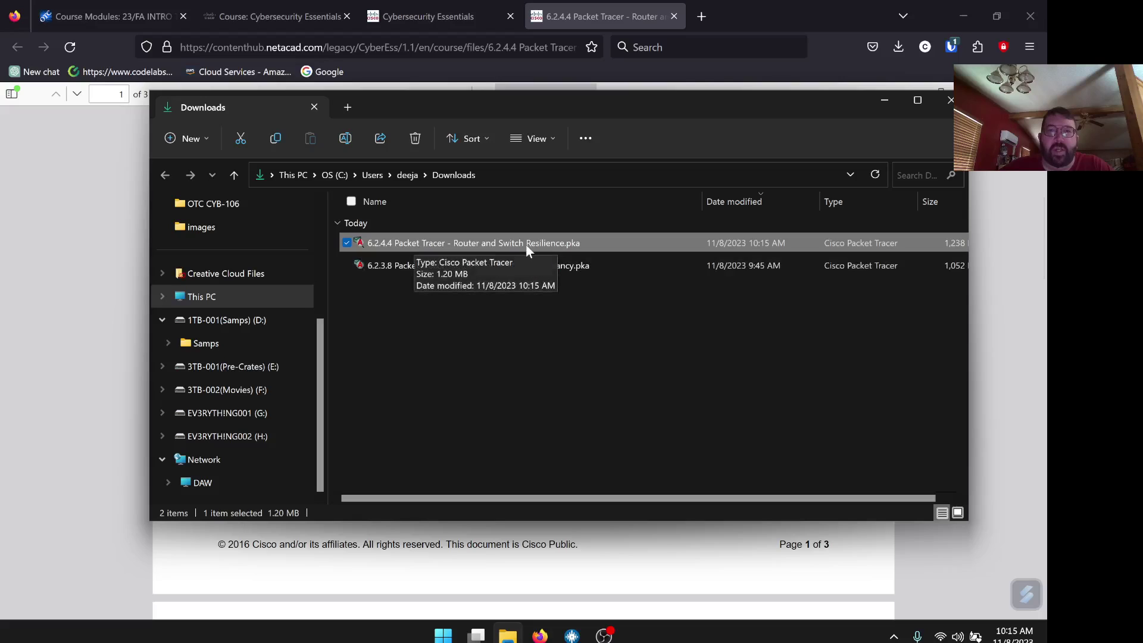
{"action": "double_click", "coordinate": [500, 245]}
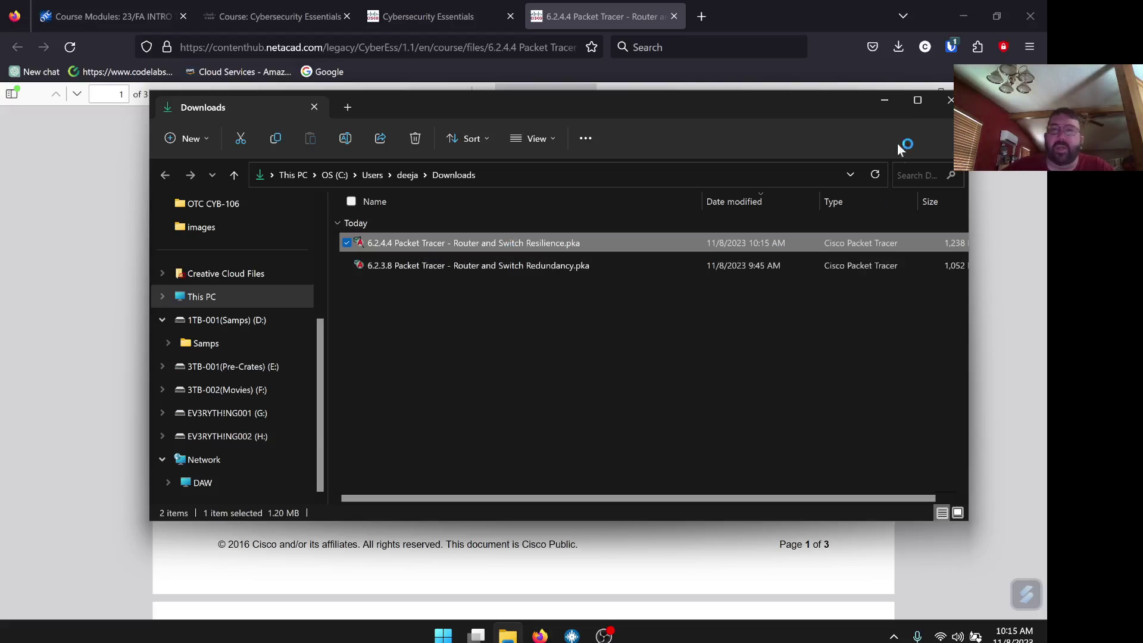
{"action": "left_click", "coordinate": [965, 16]}
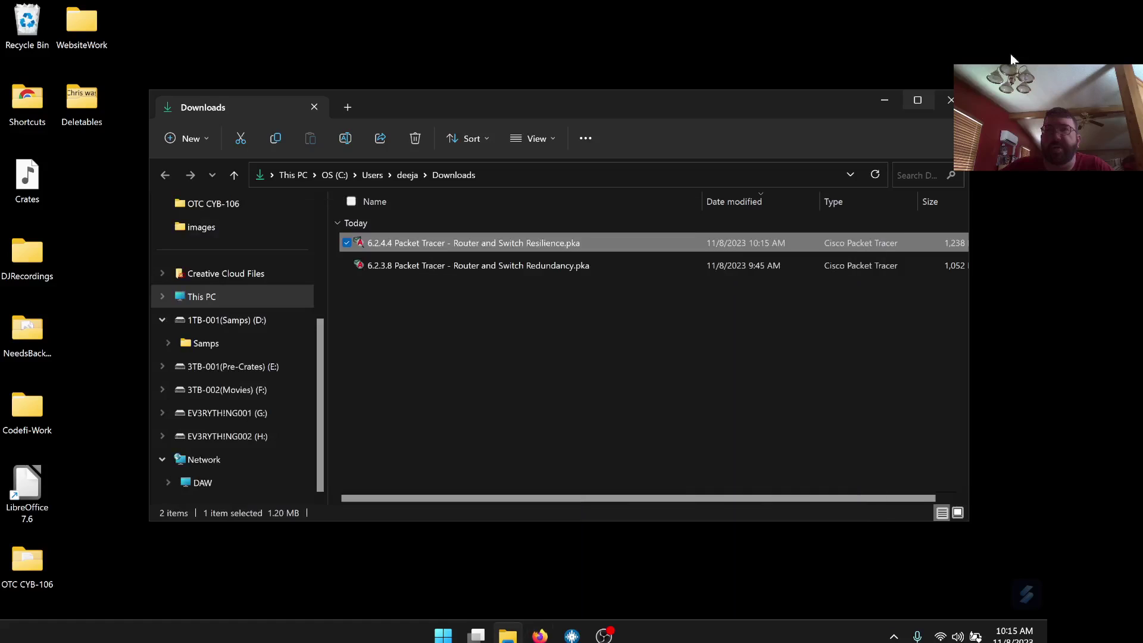
{"action": "left_click_drag", "start_coordinate": [637, 100], "coordinate": [611, 77]}
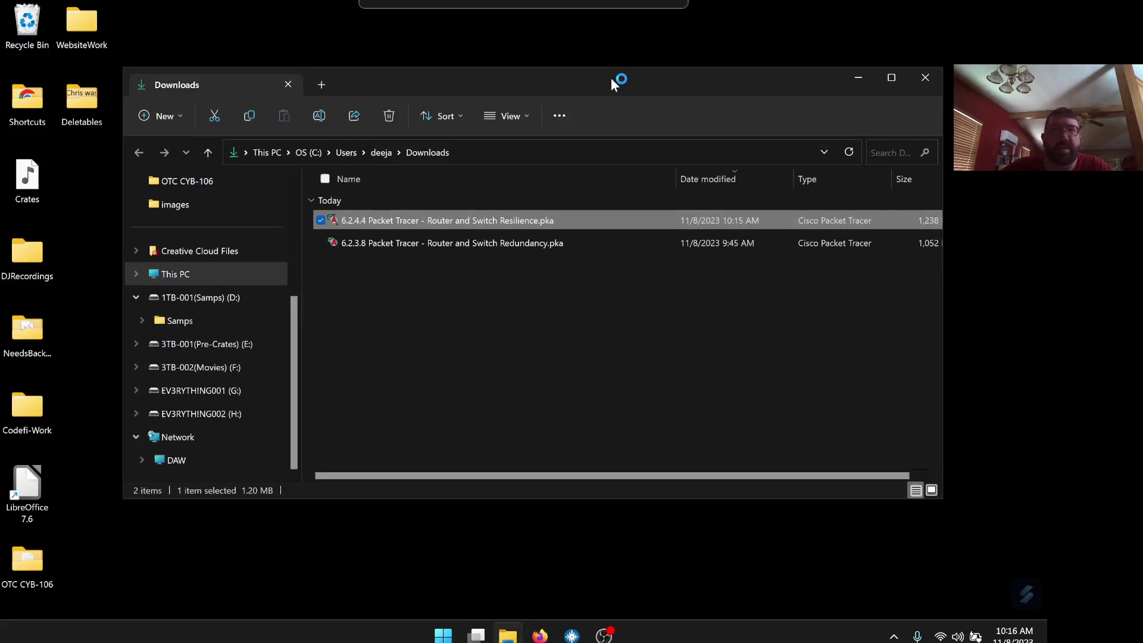
{"action": "left_click", "coordinate": [859, 79]}
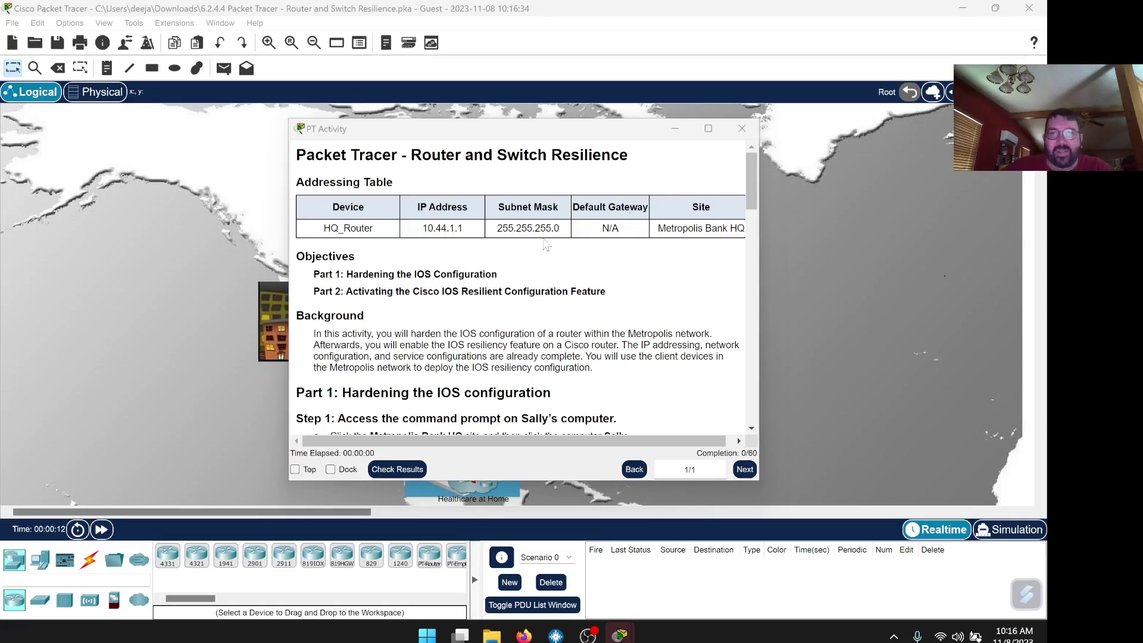
Replace 'Guest' in the User Profile Name field with the student's full name
{"action": "mouse_move", "coordinate": [620, 634]}
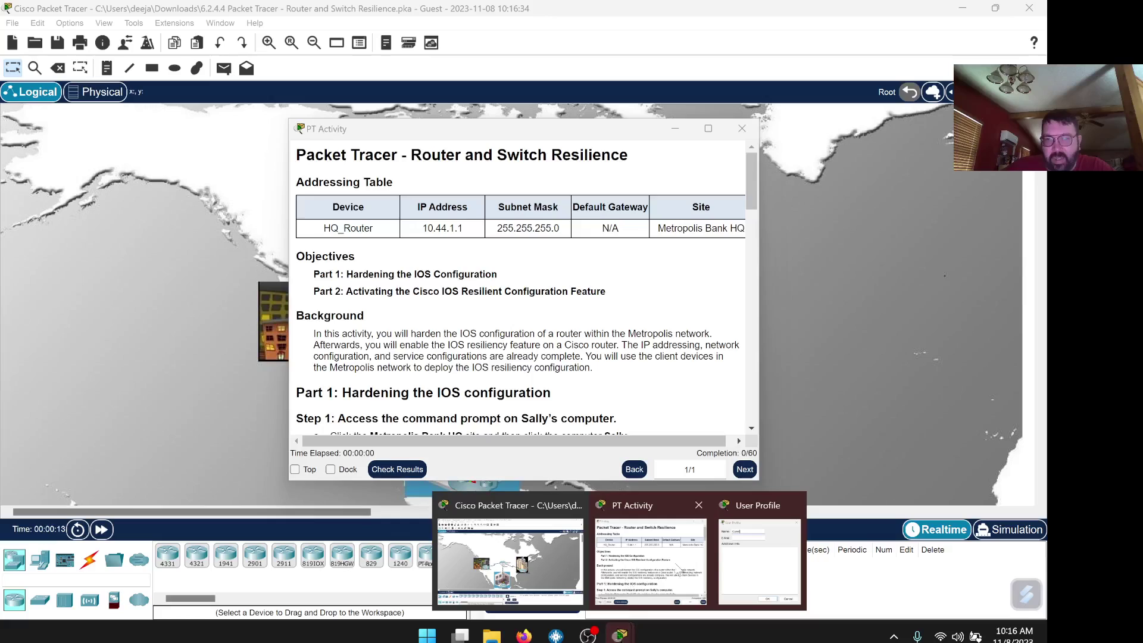
{"action": "left_click", "coordinate": [755, 562]}
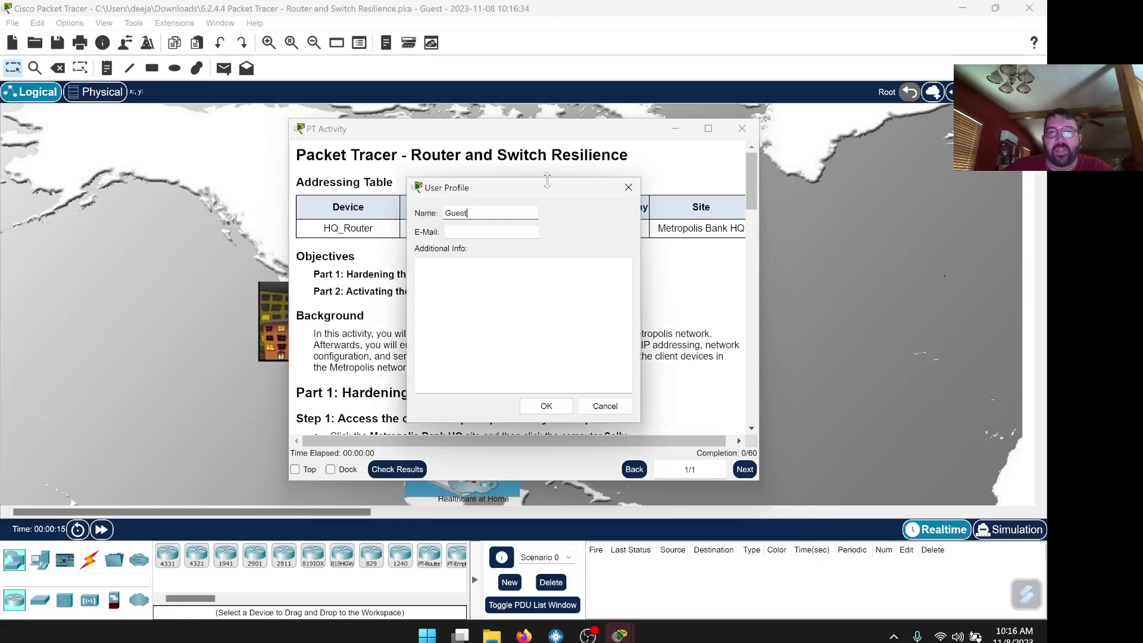
{"action": "left_click_drag", "start_coordinate": [547, 182], "coordinate": [568, 148]}
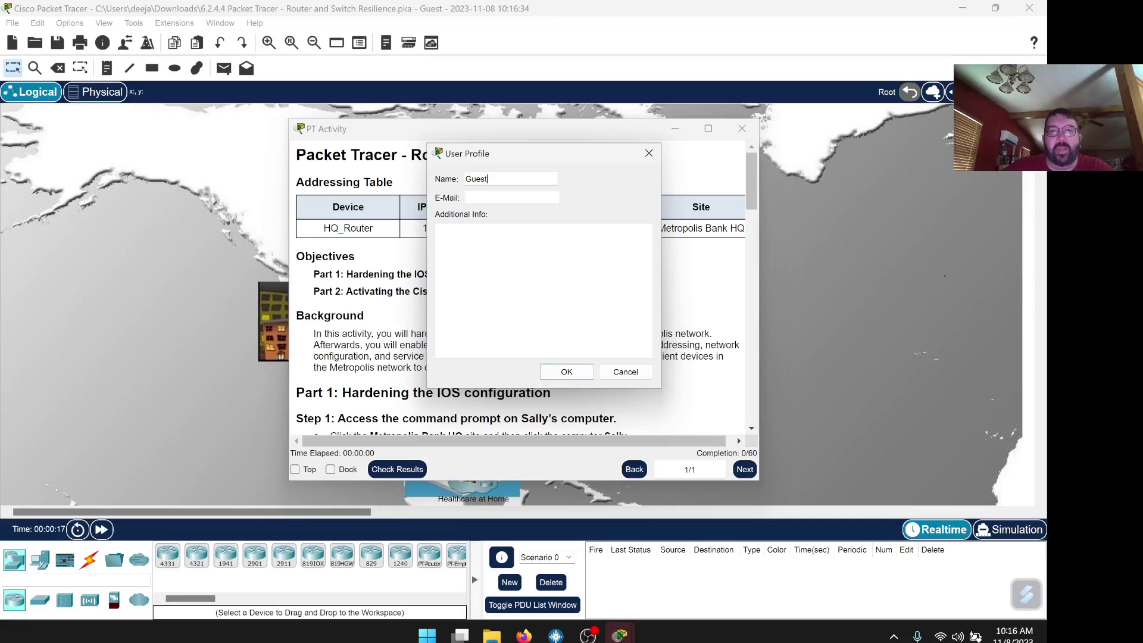
{"action": "key", "text": "ctrl+a"}
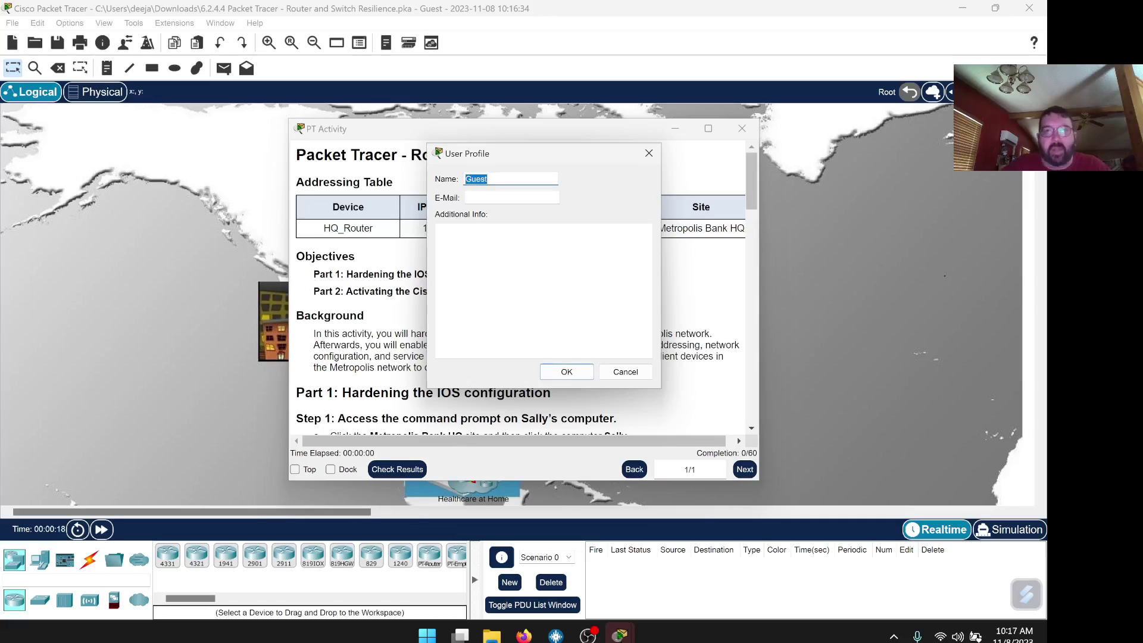
{"action": "type", "text": "Chris Kincaid"}
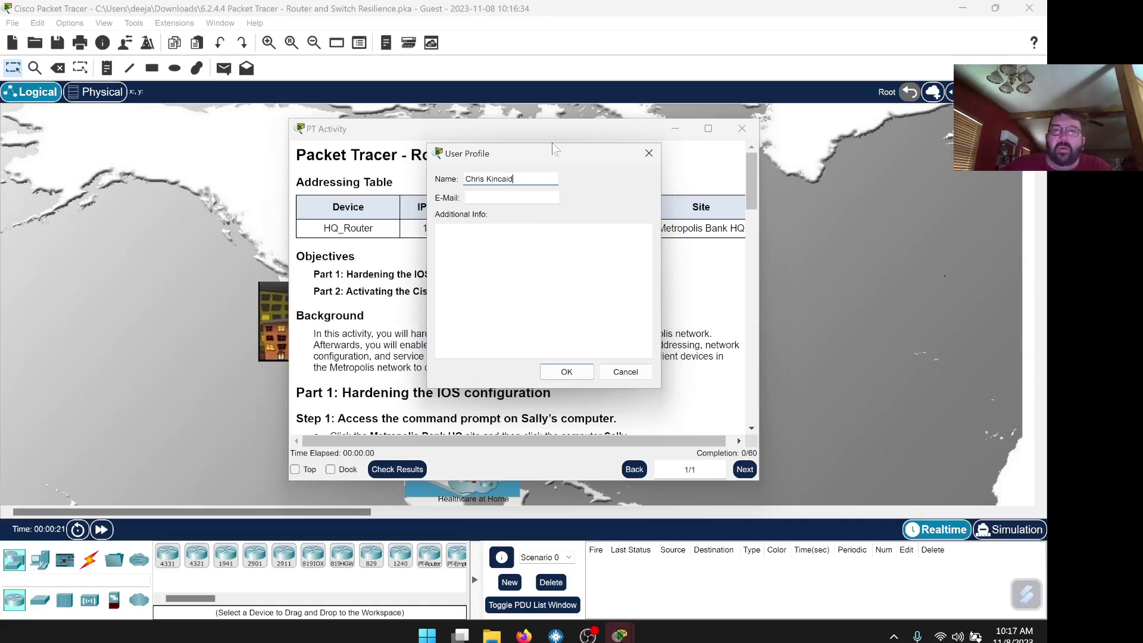
{"action": "left_click_drag", "start_coordinate": [552, 142], "coordinate": [561, 114]}
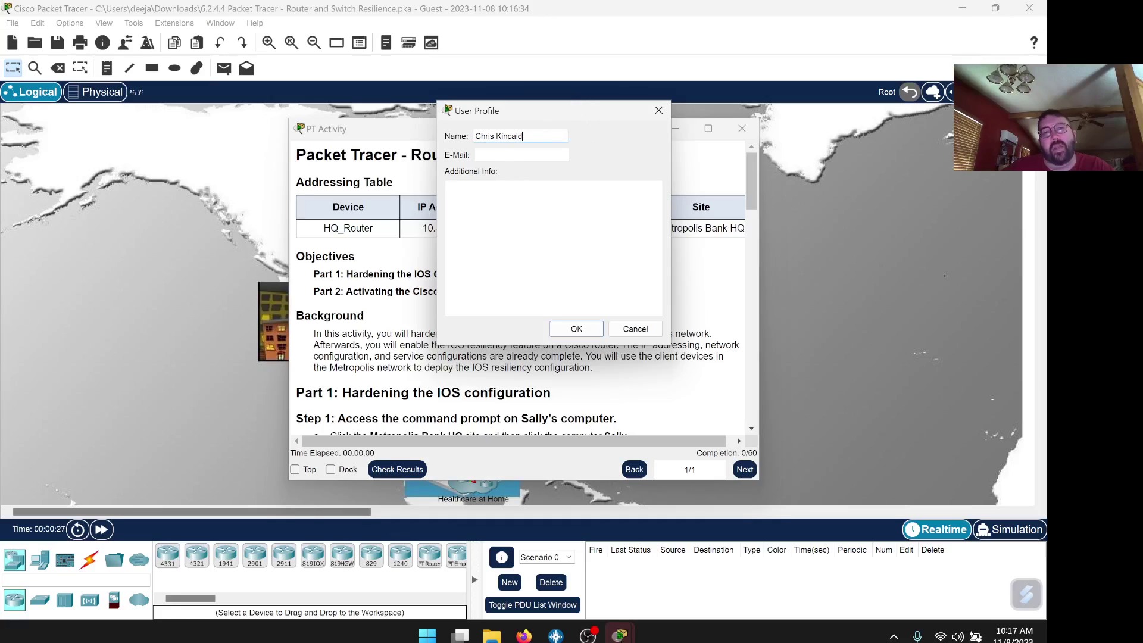
{"action": "key", "text": "Return"}
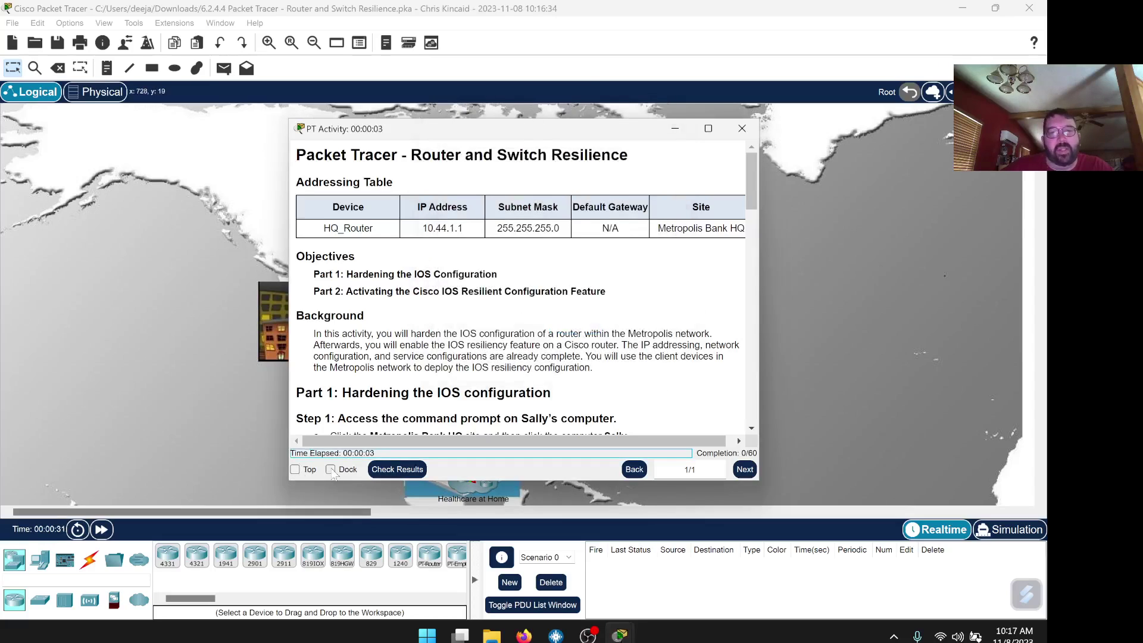
Dock the PT Activity instructions beside the topology, slightly narrowed, with all sites in view
{"action": "left_click", "coordinate": [332, 470]}
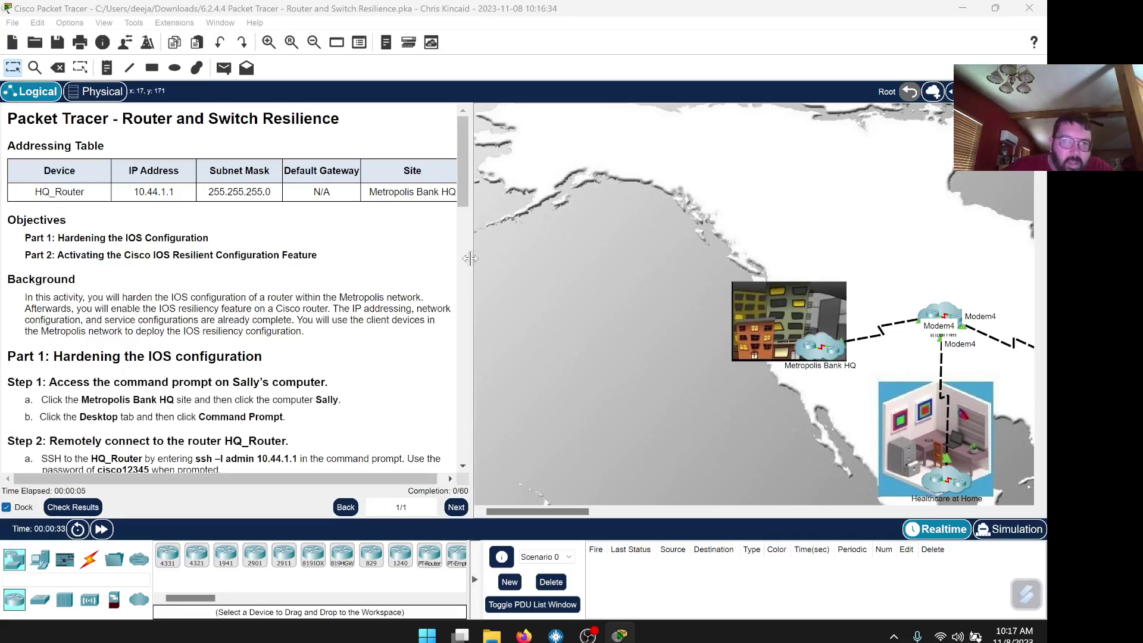
{"action": "left_click_drag", "start_coordinate": [475, 259], "coordinate": [455, 274]}
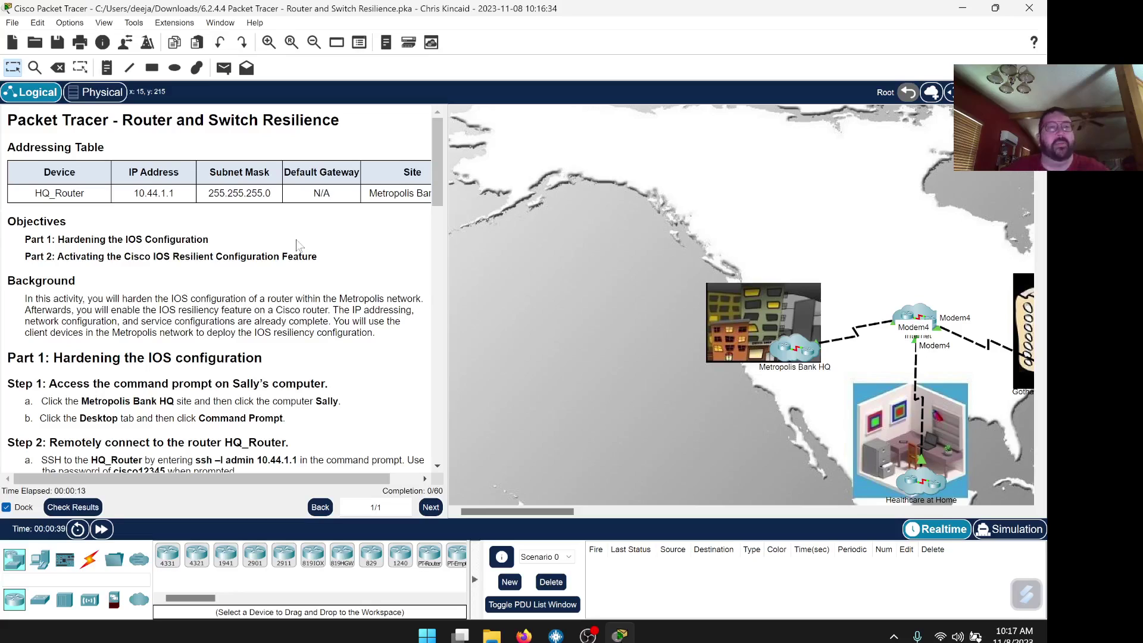
{"action": "scroll", "coordinate": [298, 244], "scroll_direction": "down", "scroll_amount": 2}
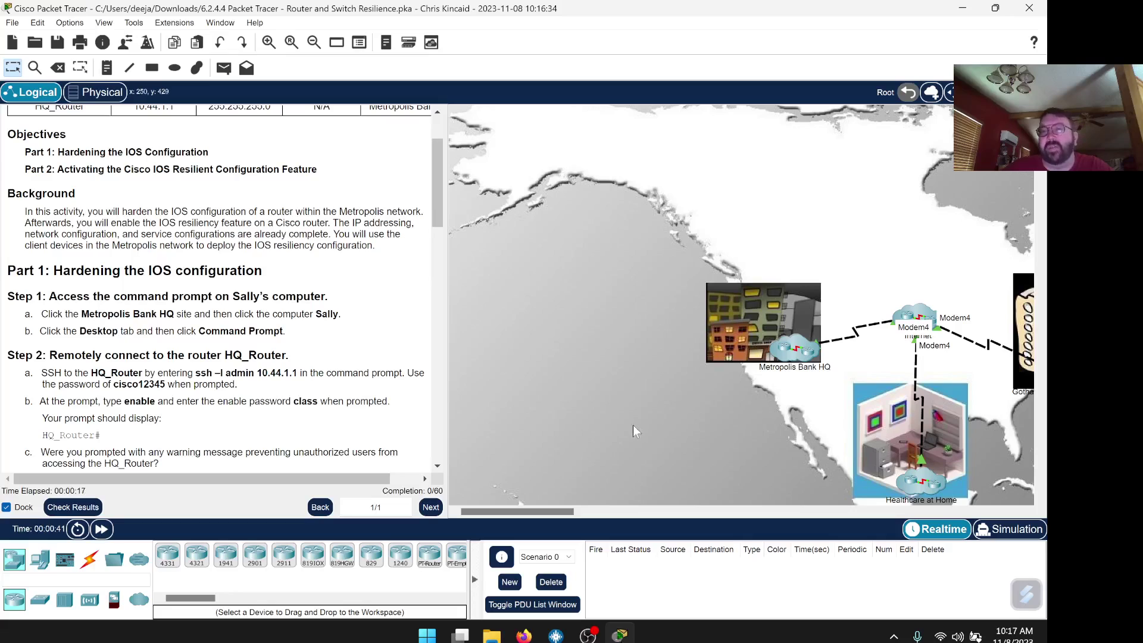
{"action": "left_click_drag", "start_coordinate": [557, 515], "coordinate": [595, 516]}
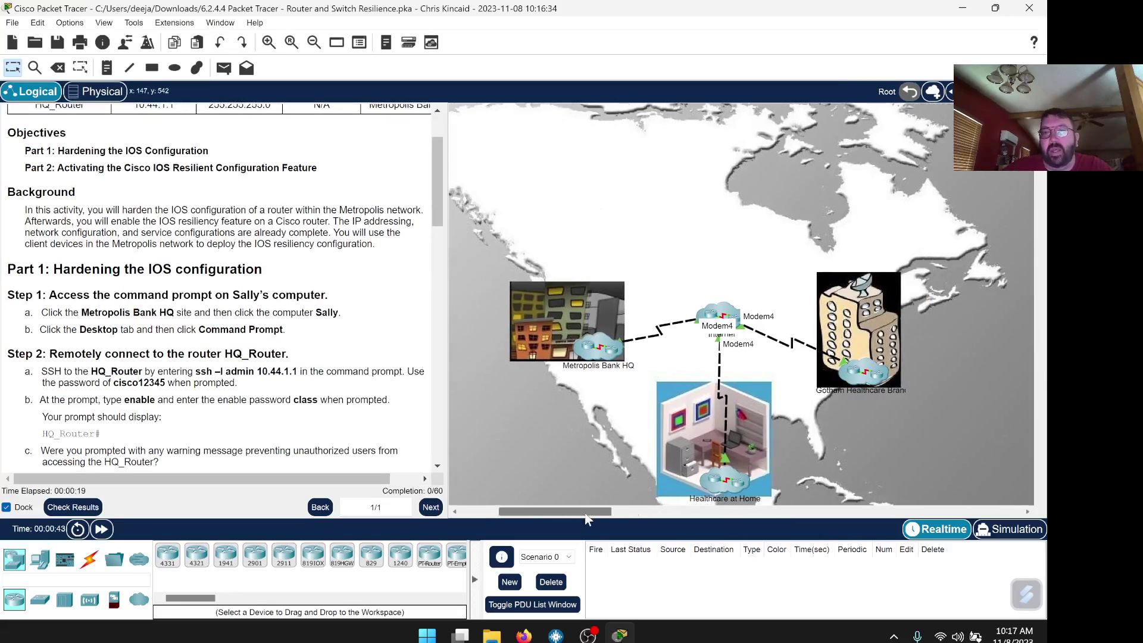
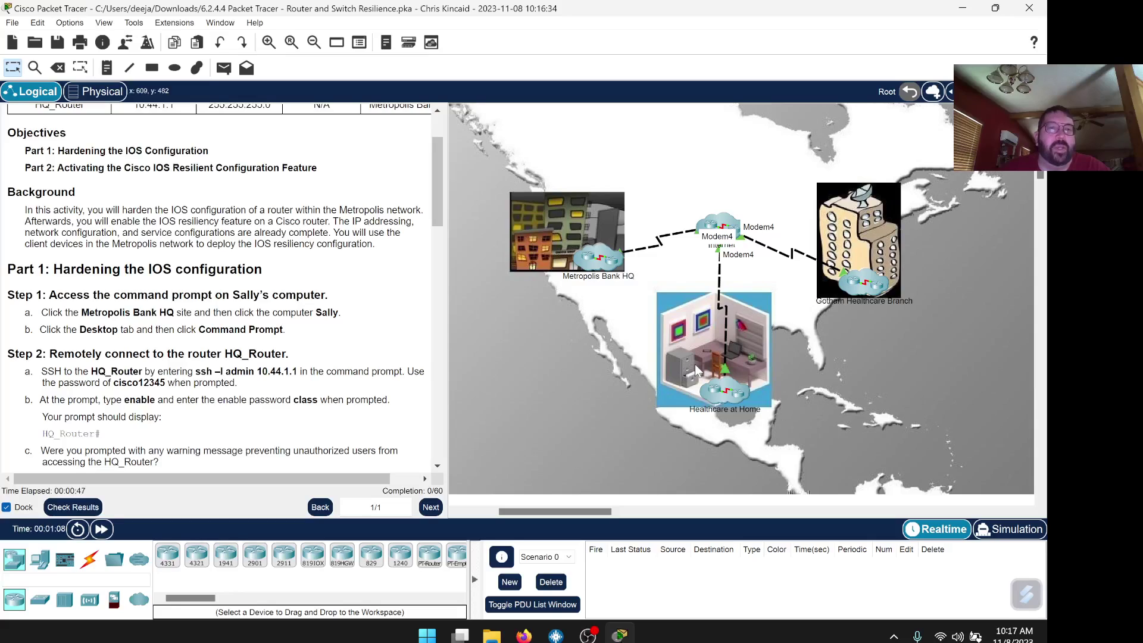
Scroll the activity instructions down until Part 1: Hardening the IOS configuration is visible
{"action": "left_click_drag", "start_coordinate": [433, 184], "coordinate": [435, 218]}
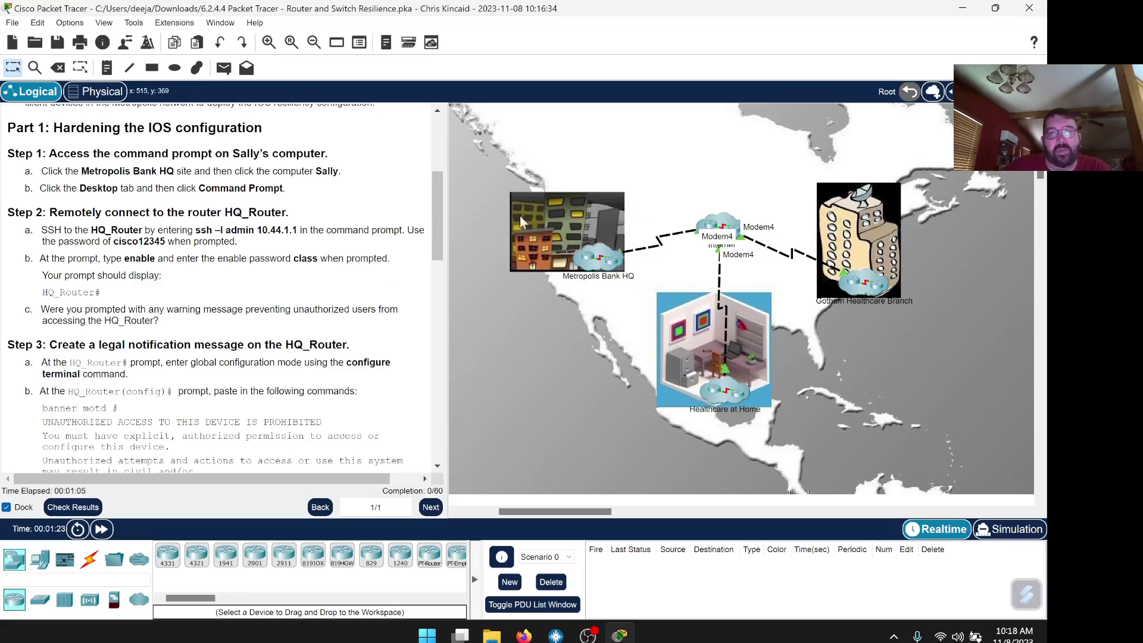
{"action": "left_click", "coordinate": [603, 259]}
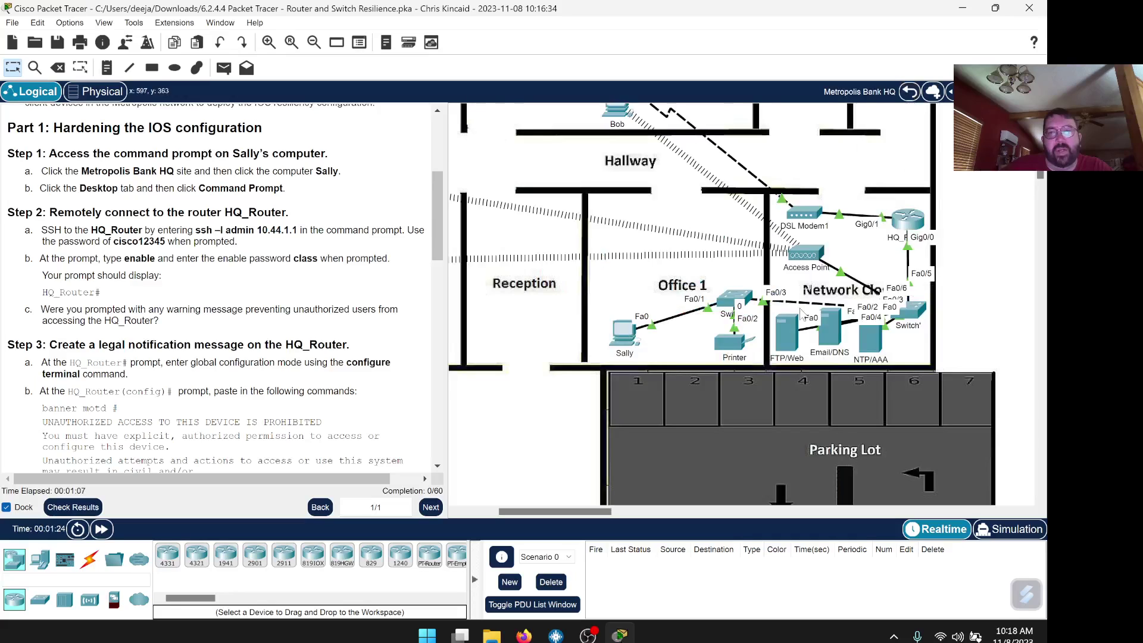
{"action": "left_click", "coordinate": [624, 339]}
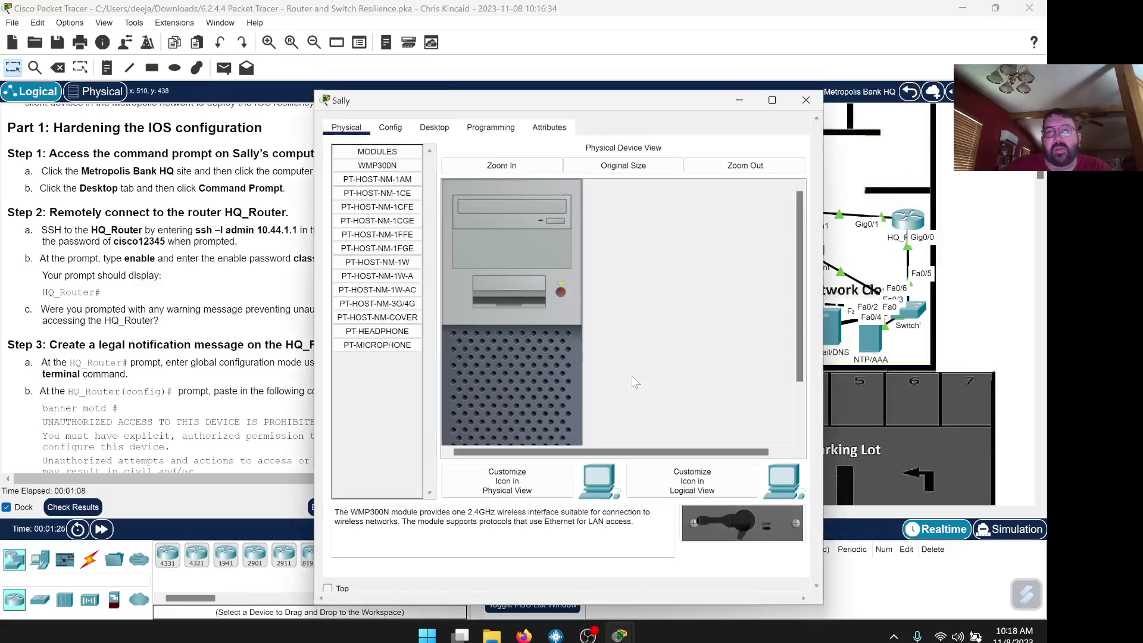
{"action": "left_click_drag", "start_coordinate": [562, 101], "coordinate": [686, 88]}
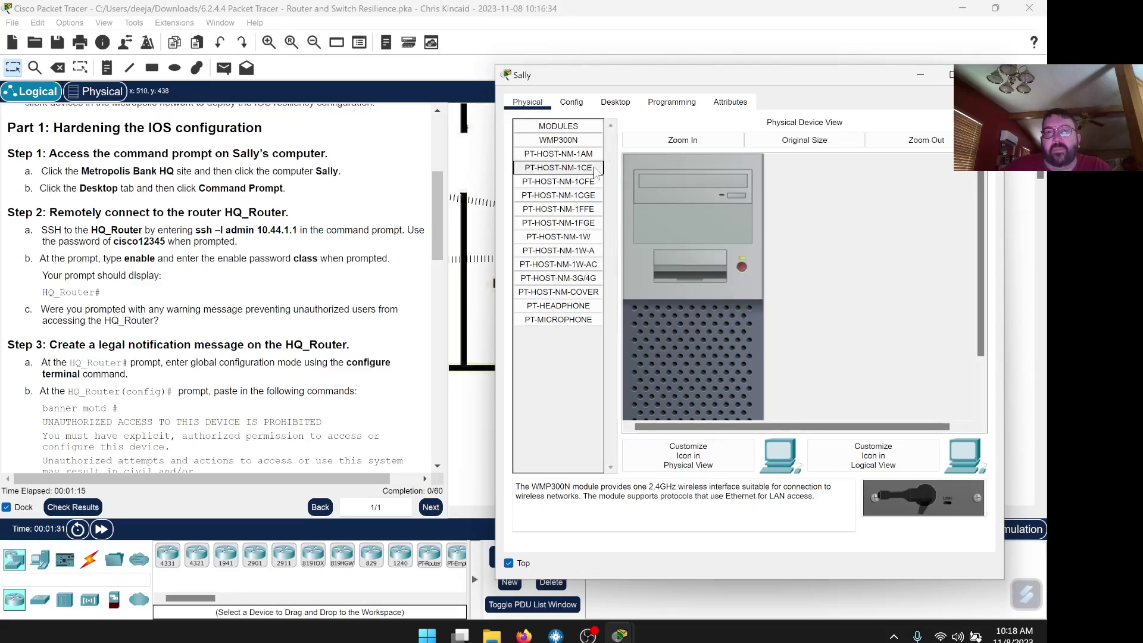
{"action": "left_click", "coordinate": [625, 105]}
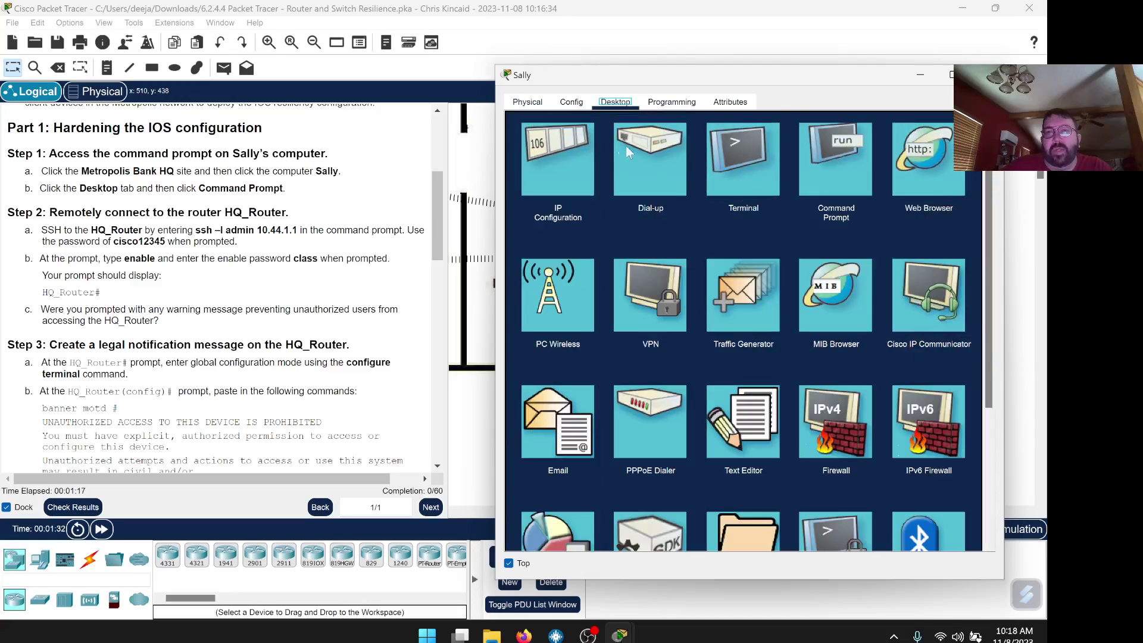
{"action": "left_click", "coordinate": [832, 170]}
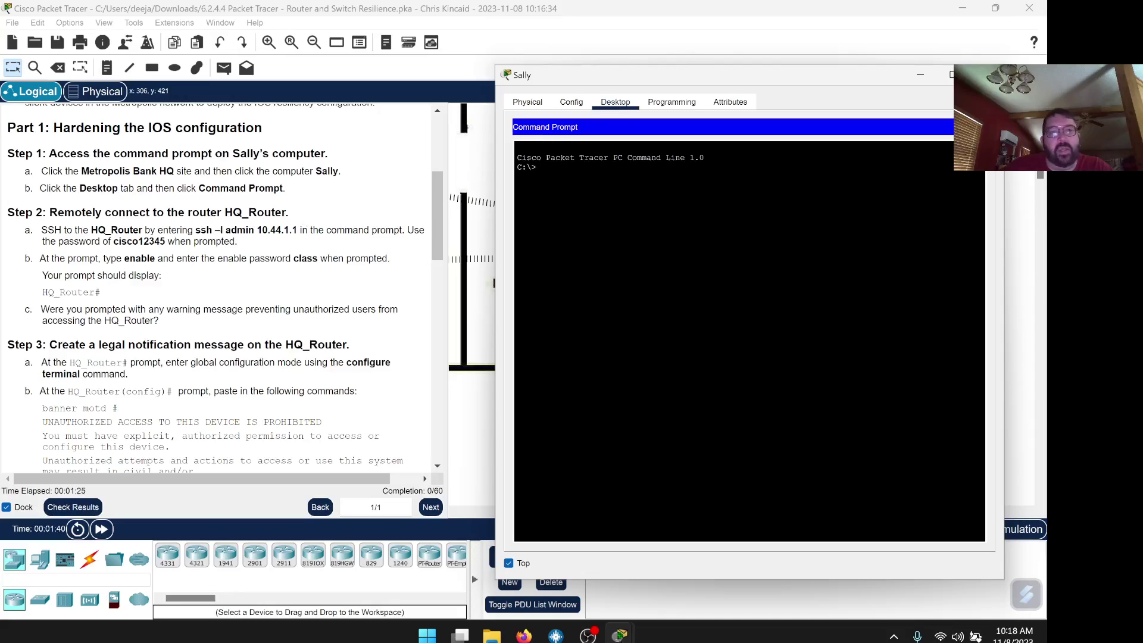
Copy the Step 2a command 'ssh -l admin 10.44.1.1' for use in Sally's Command Prompt
{"action": "left_click_drag", "start_coordinate": [297, 230], "coordinate": [195, 230]}
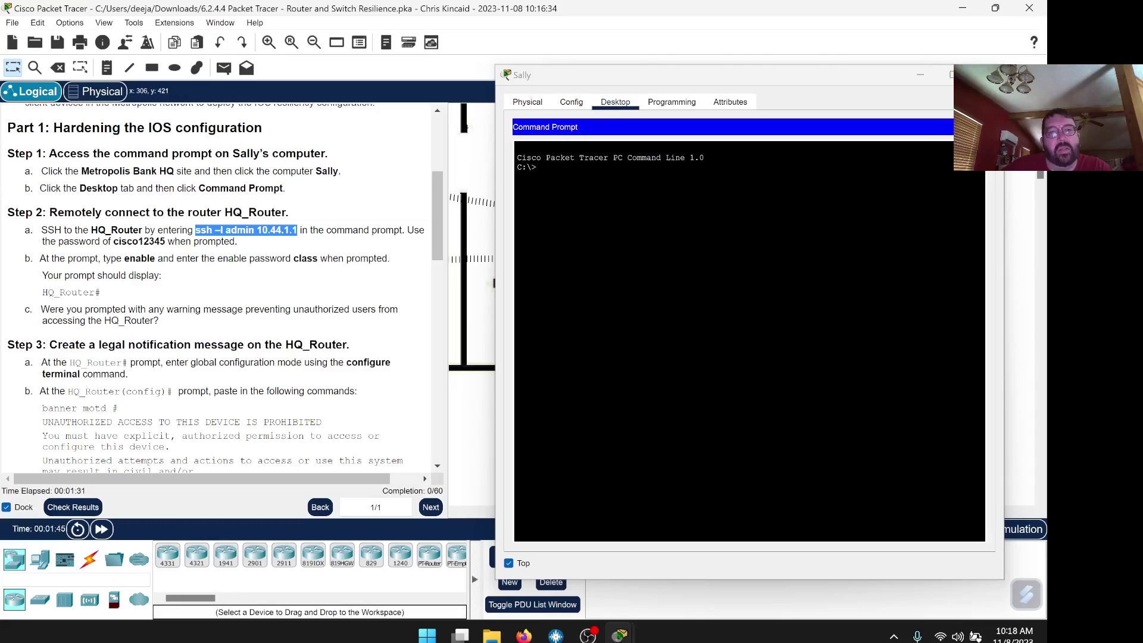
{"action": "right_click", "coordinate": [215, 230]}
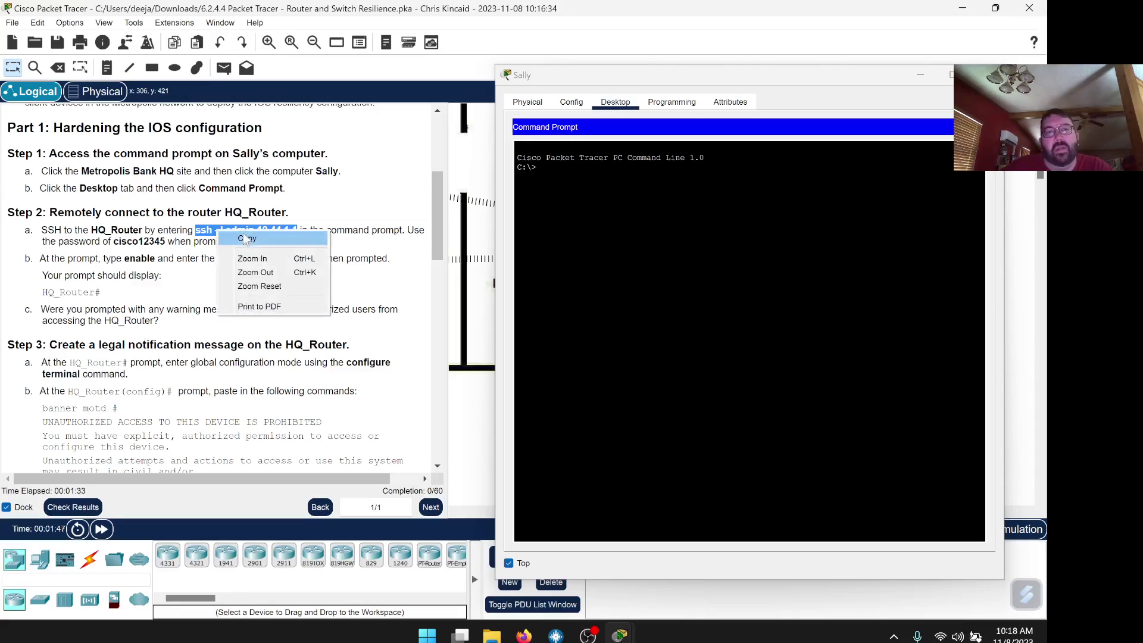
{"action": "left_click", "coordinate": [249, 237]}
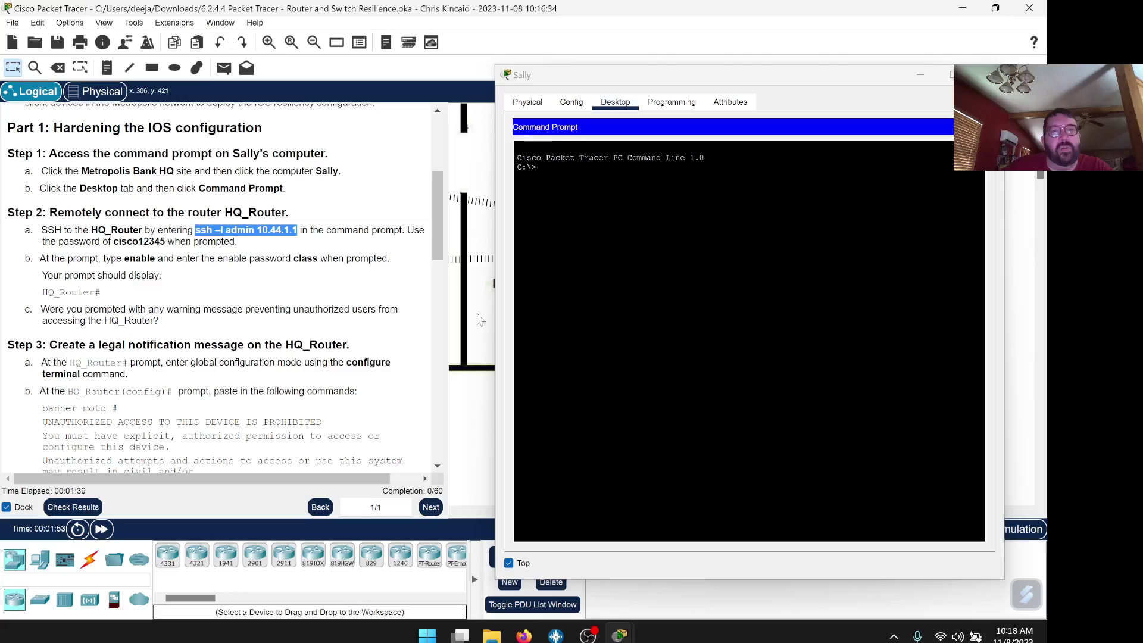
{"action": "left_click", "coordinate": [537, 168]}
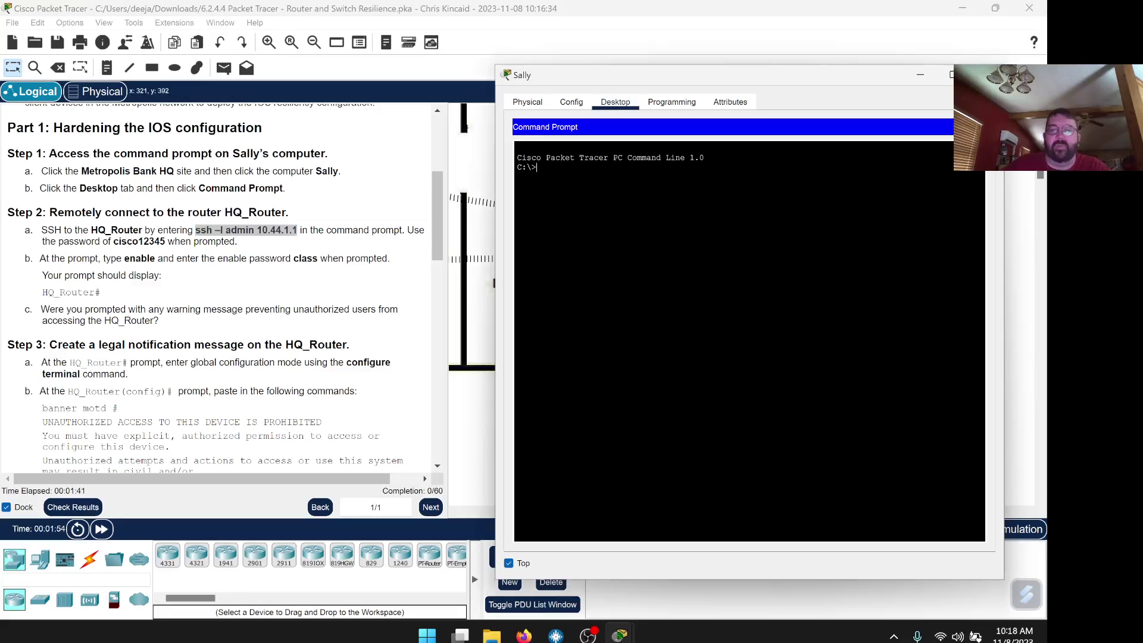
Run ipconfig, then ipconfig /renew to obtain IP 10.44.1.5 with gateway 10.44.1.1
{"action": "type", "text": "ipconfig"}
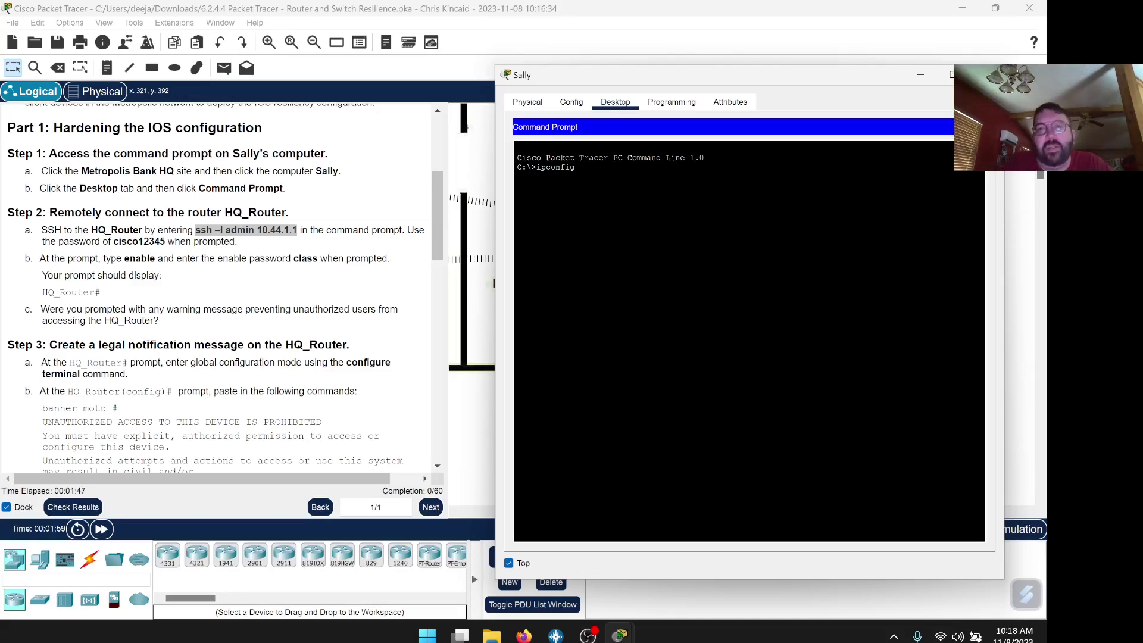
{"action": "key", "text": "Return"}
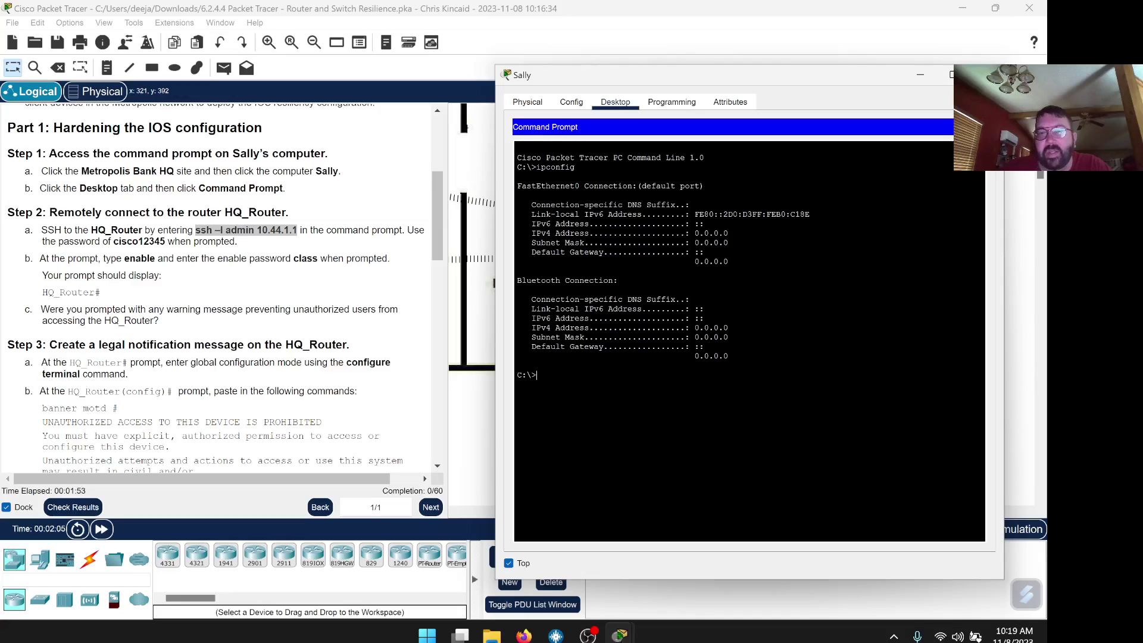
{"action": "key", "text": "Up"}
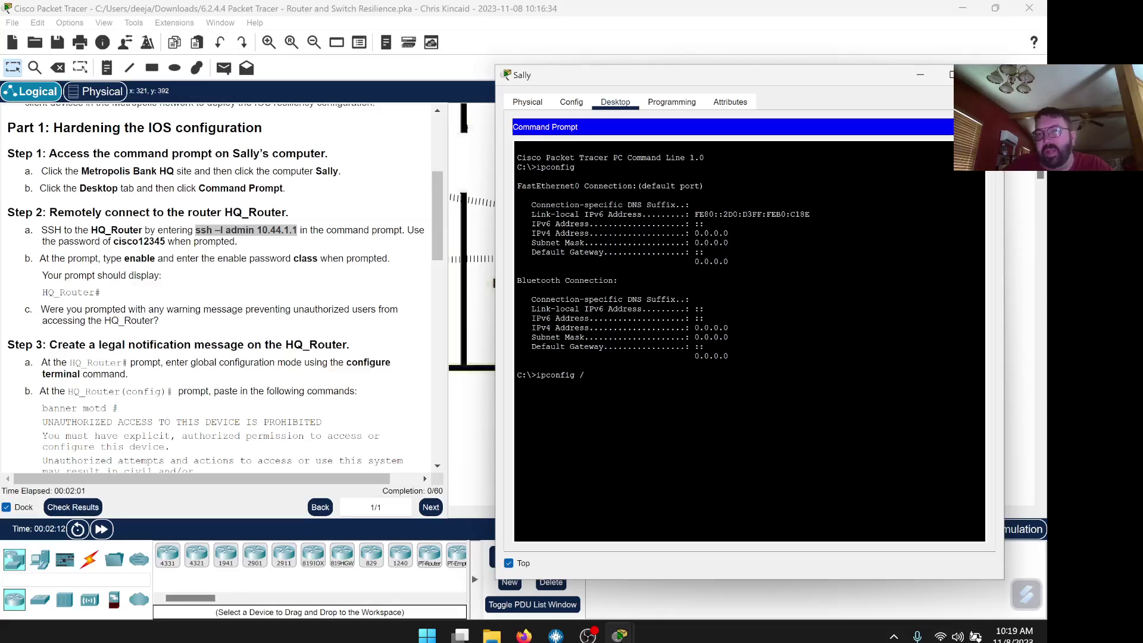
{"action": "type", "text": "/renew"}
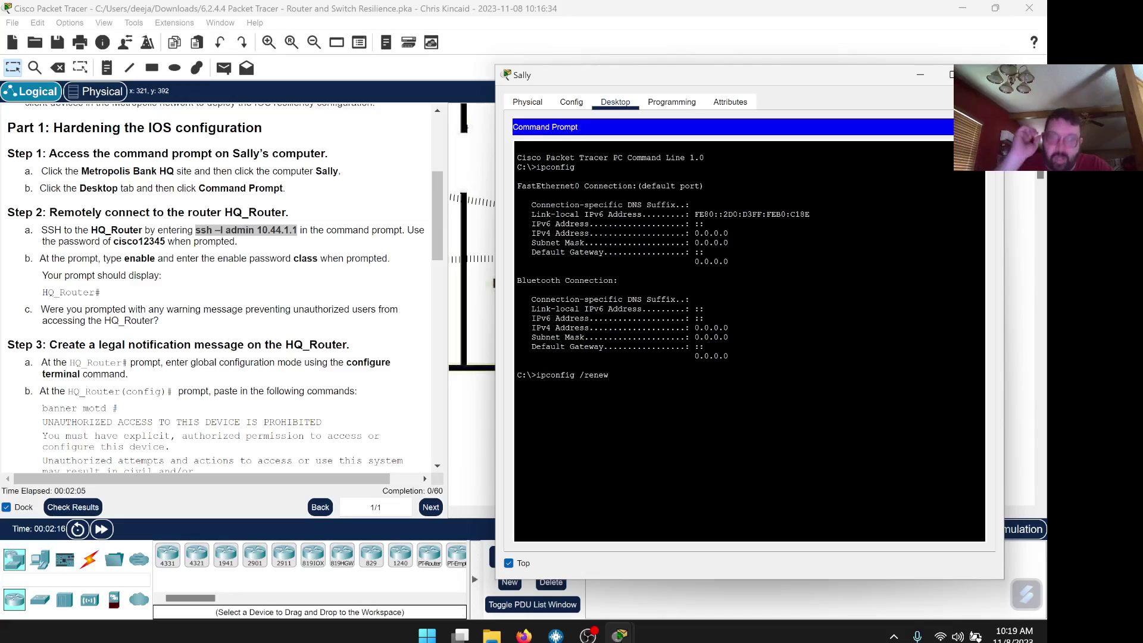
{"action": "key", "text": "Return"}
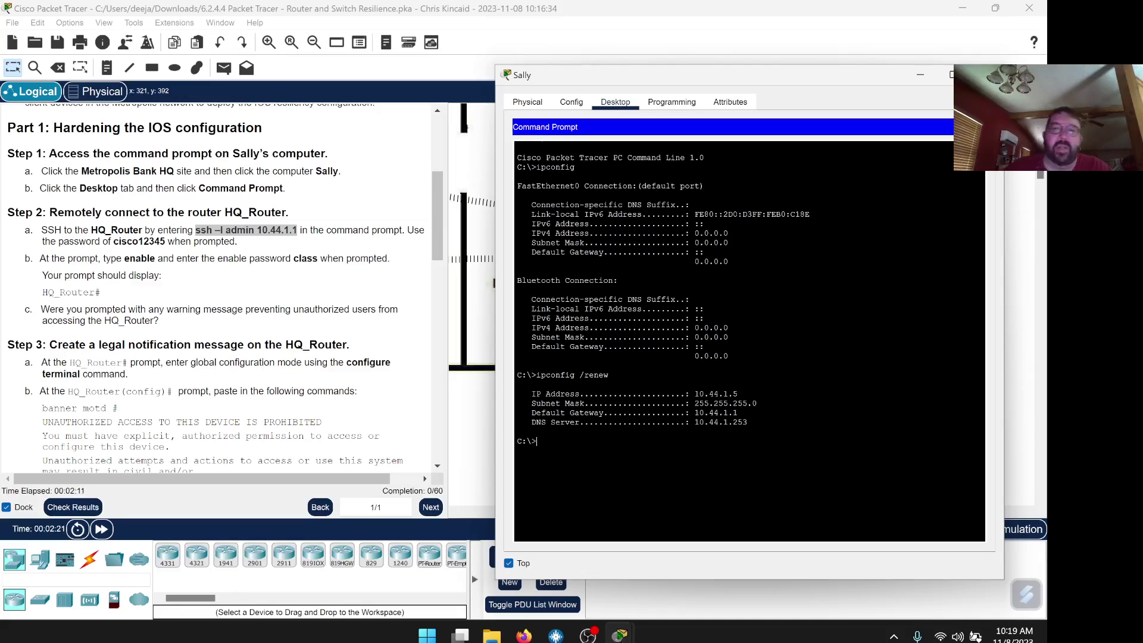
Copy the renewed IP Address line from the command prompt output
{"action": "left_click_drag", "start_coordinate": [518, 384], "coordinate": [737, 394]}
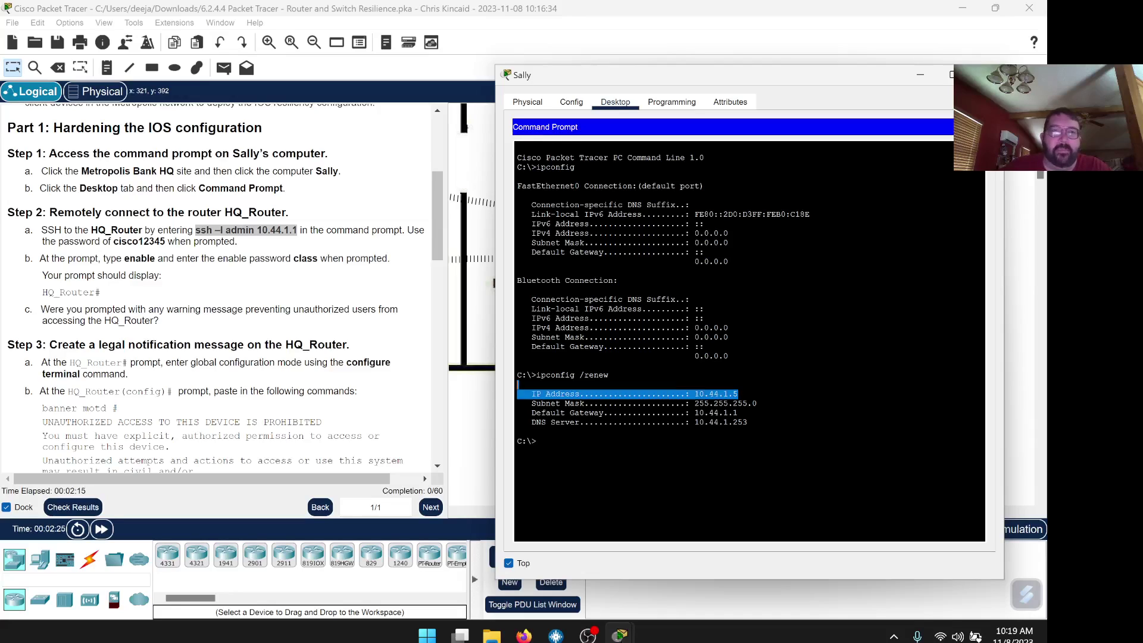
{"action": "key", "text": "ctrl+c"}
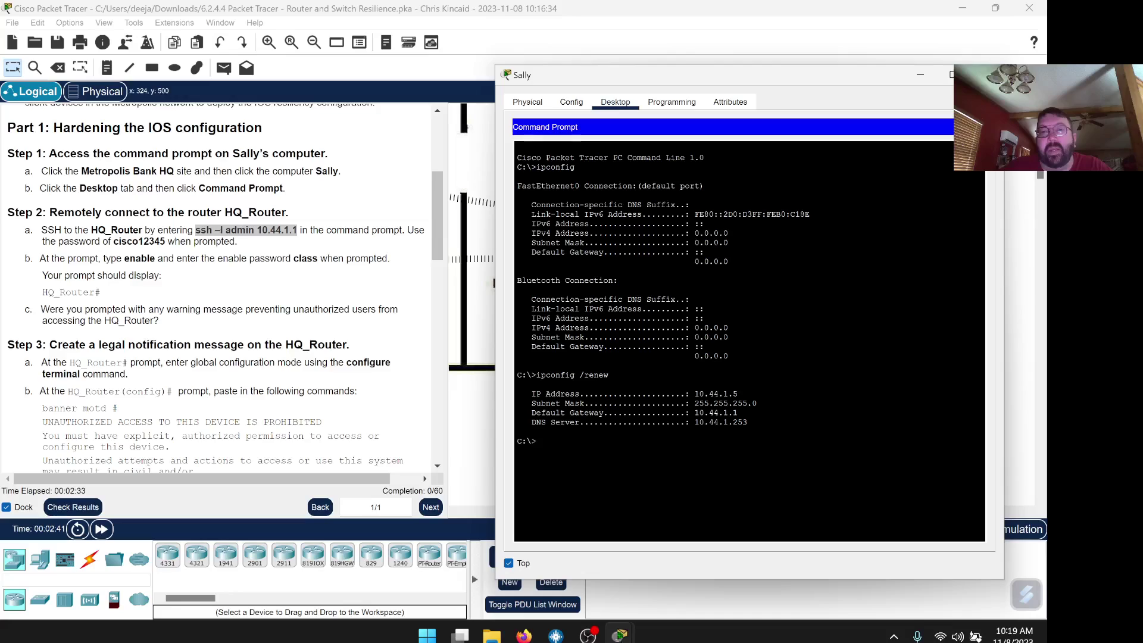
{"action": "right_click", "coordinate": [546, 442]}
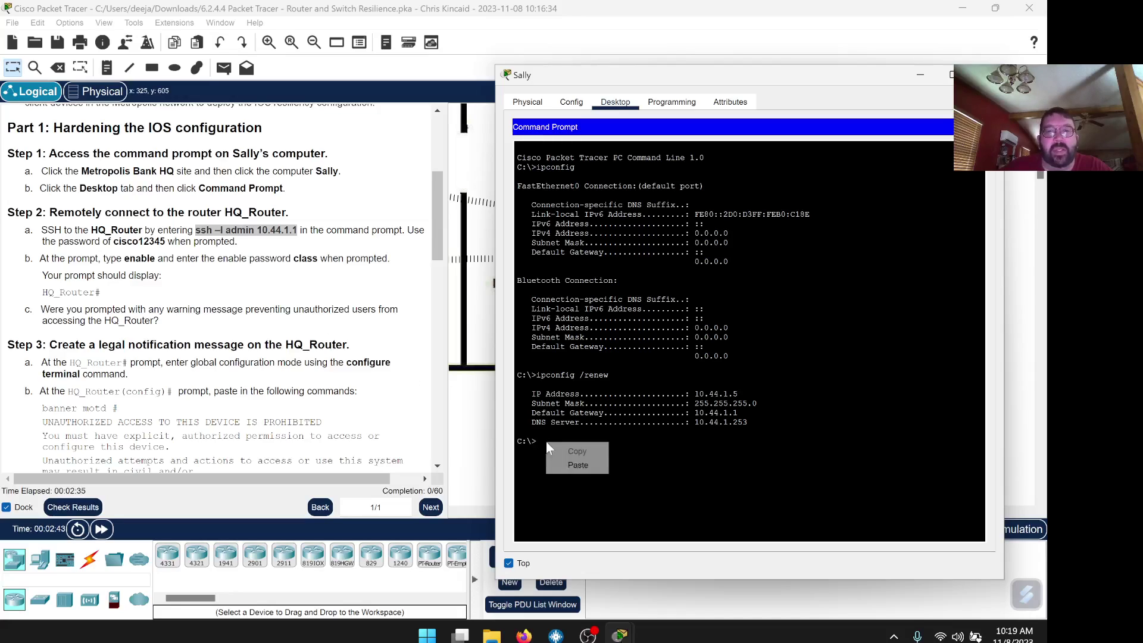
Paste the ssh command into Sally's prompt, recopying it and removing the duplicated text
{"action": "left_click", "coordinate": [585, 465]}
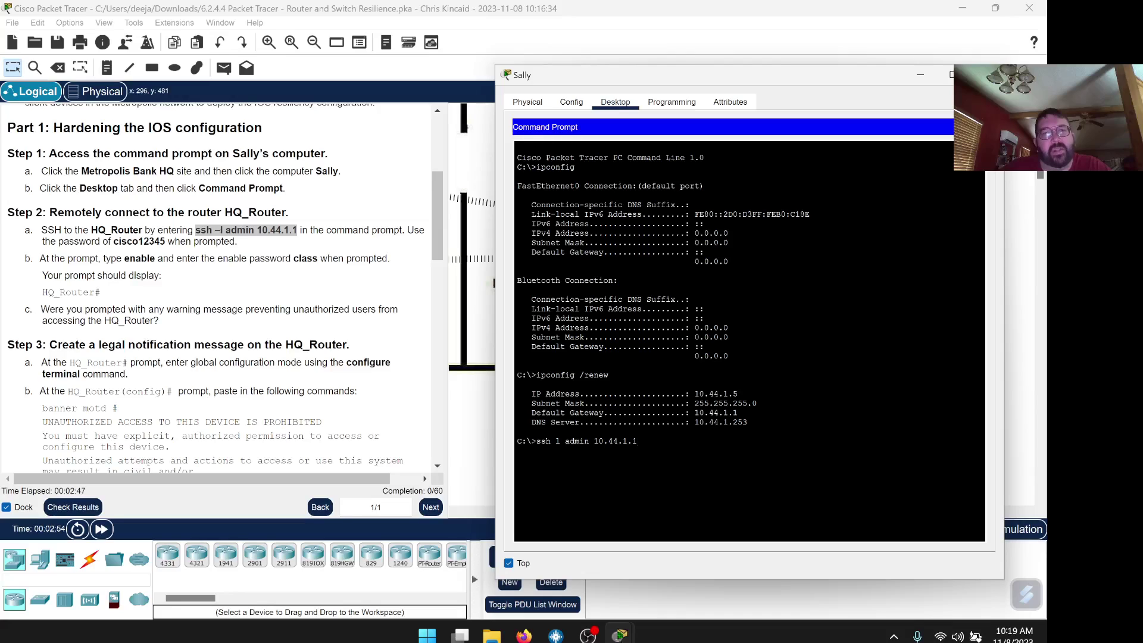
{"action": "right_click", "coordinate": [238, 233]}
{"action": "left_click", "coordinate": [292, 245]}
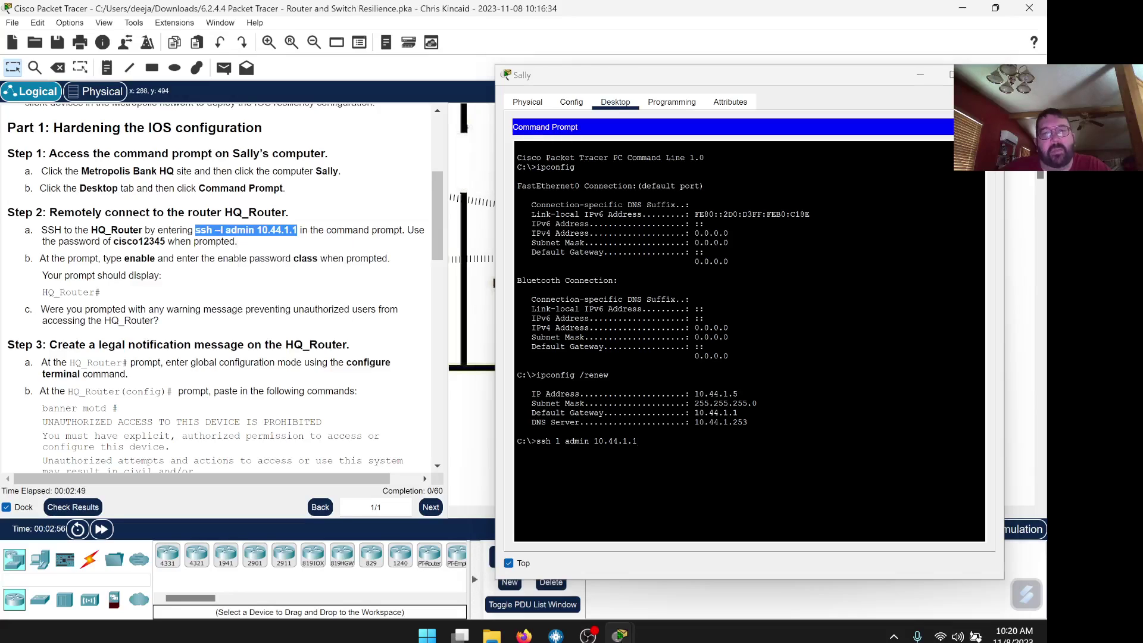
{"action": "left_click", "coordinate": [566, 441]}
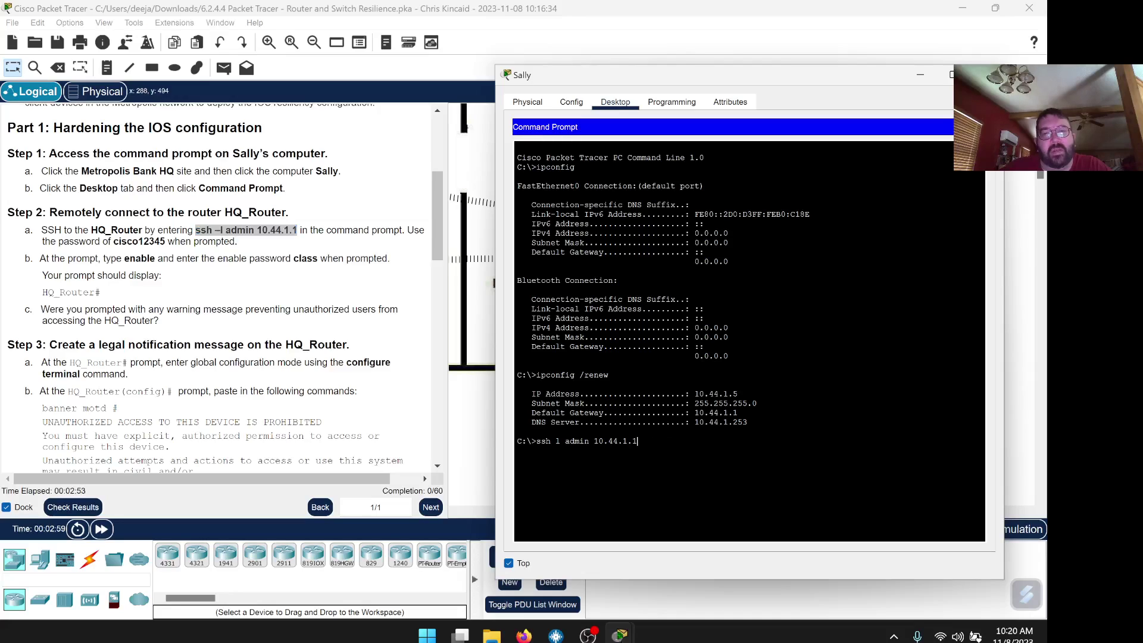
{"action": "left_click", "coordinate": [557, 441]}
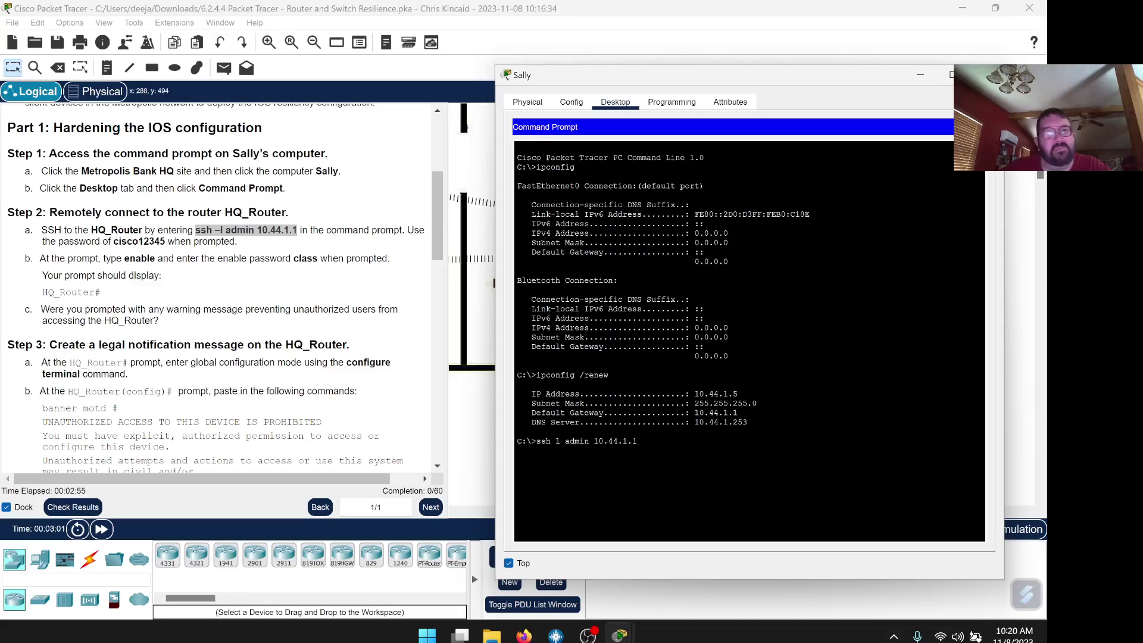
{"action": "key", "text": "shift+Up"}
{"action": "left_click_drag", "start_coordinate": [637, 441], "coordinate": [536, 441]}
{"action": "right_click", "coordinate": [538, 444]}
{"action": "left_click", "coordinate": [570, 467]}
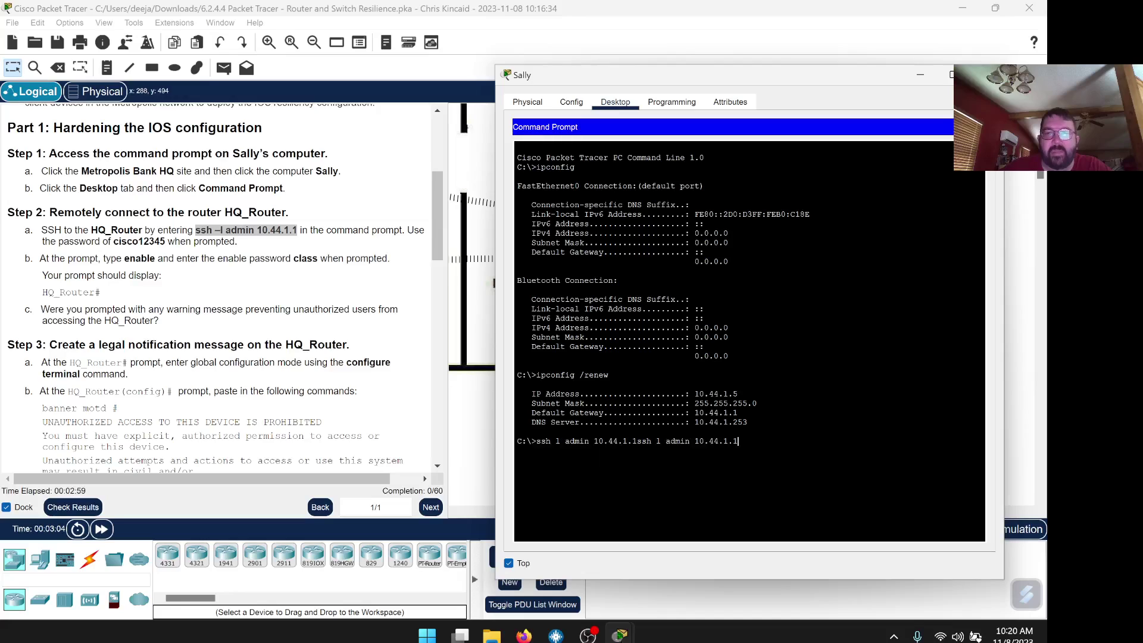
{"action": "key", "text": "BackSpace"}
{"action": "key", "text": "BackSpace"}
{"action": "key", "text": "BackSpace"}
{"action": "key", "text": "BackSpace"}
{"action": "key", "text": "BackSpace"}
{"action": "key", "text": "BackSpace"}
{"action": "key", "text": "BackSpace"}
{"action": "key", "text": "BackSpace"}
{"action": "key", "text": "BackSpace"}
{"action": "key", "text": "BackSpace"}
{"action": "key", "text": "BackSpace"}
{"action": "key", "text": "BackSpace"}
{"action": "key", "text": "BackSpace"}
{"action": "key", "text": "BackSpace"}
{"action": "key", "text": "BackSpace"}
{"action": "key", "text": "BackSpace"}
{"action": "key", "text": "BackSpace"}
{"action": "key", "text": "BackSpace"}
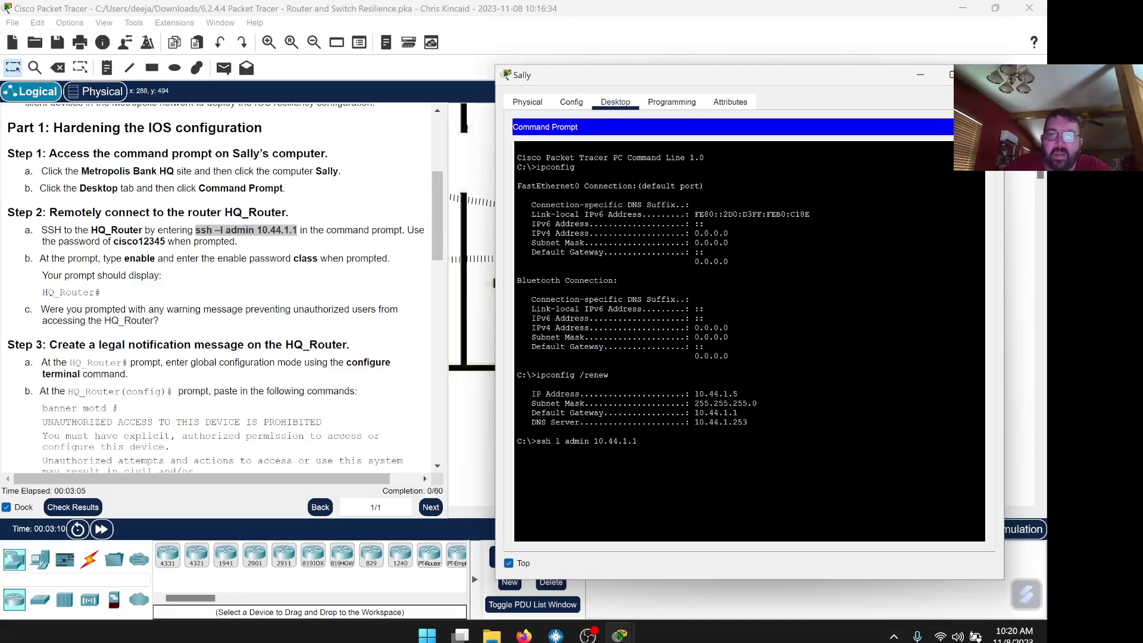
Compare the -l option with Step 2a and run the ssh command, which fails
{"action": "left_click", "coordinate": [320, 218]}
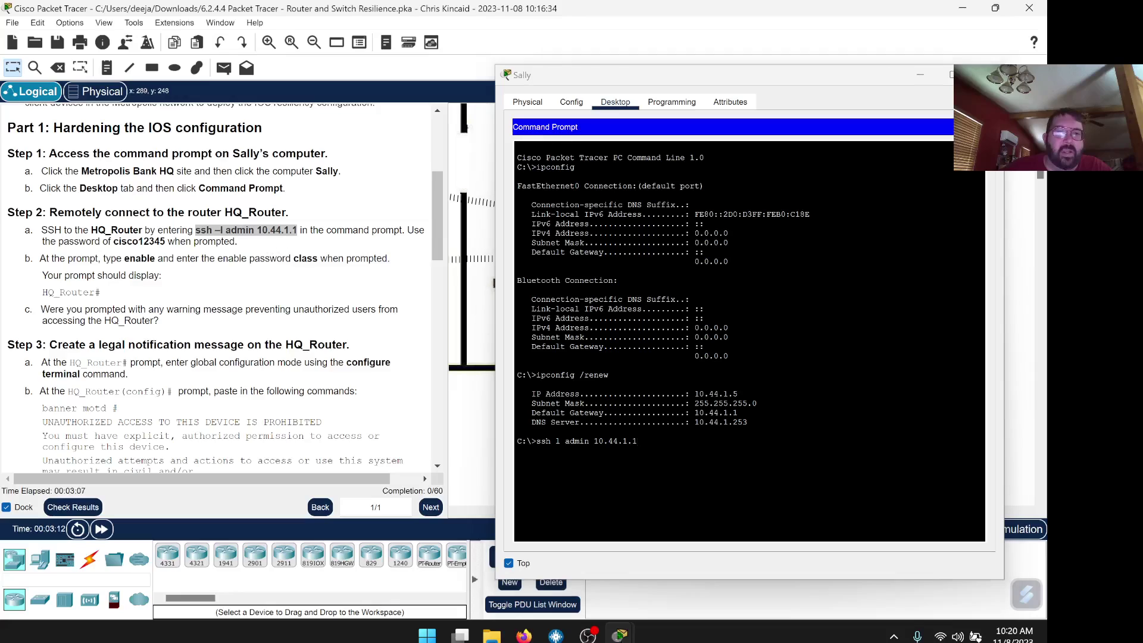
{"action": "left_click_drag", "start_coordinate": [223, 230], "coordinate": [212, 230]}
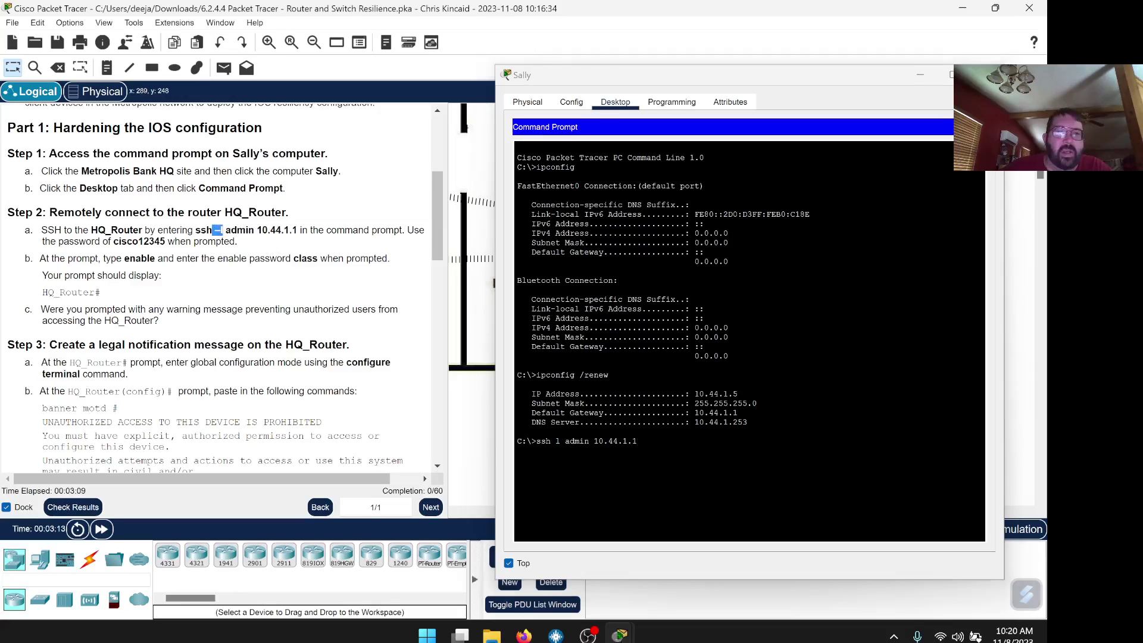
{"action": "left_click", "coordinate": [557, 441]}
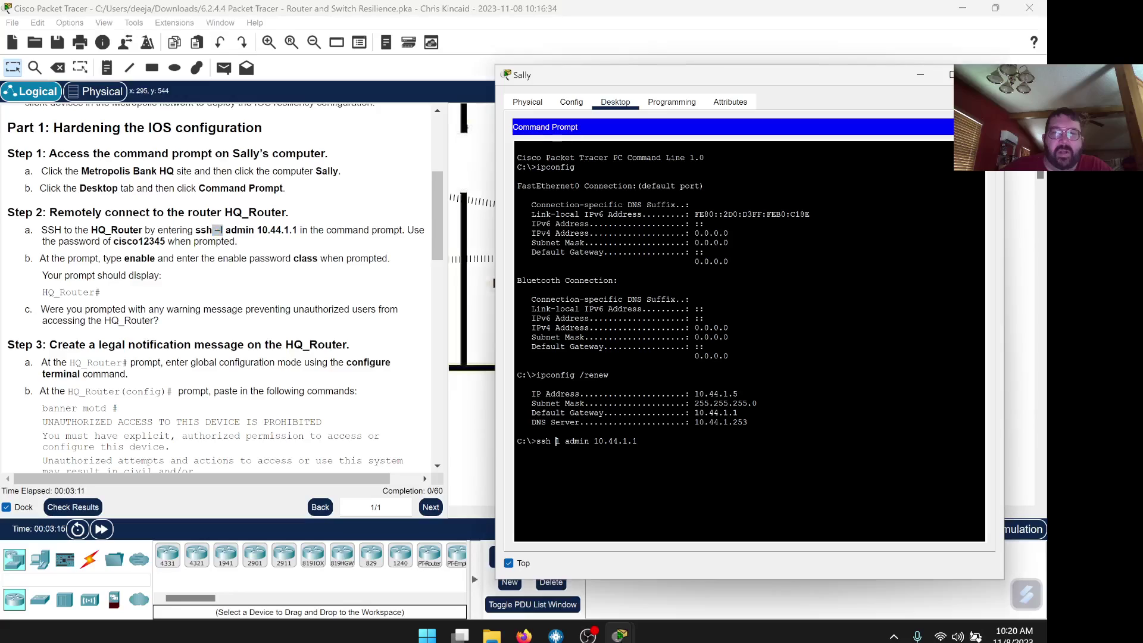
{"action": "key", "text": "Return"}
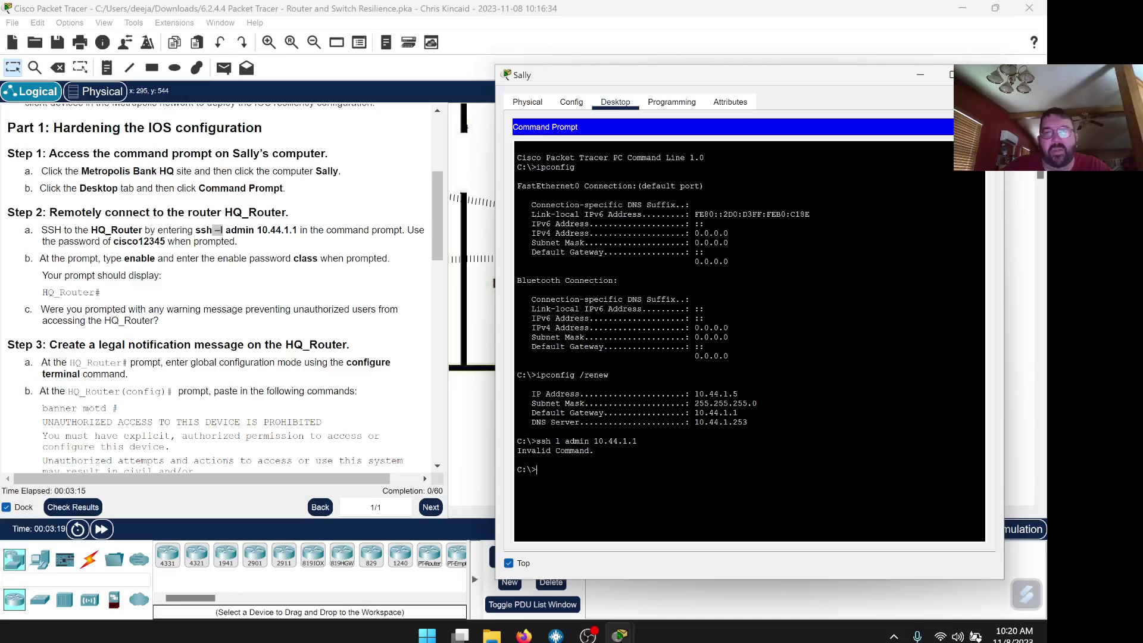
Fix the command to 'ssh -l admin 10.44.1.1' and run it to reach HQ_Router's password prompt
{"action": "key", "text": "Up"}
{"action": "key", "text": "Left"}
{"action": "key", "text": "Left"}
{"action": "key", "text": "Left"}
{"action": "key", "text": "Left"}
{"action": "key", "text": "Left"}
{"action": "key", "text": "Left"}
{"action": "key", "text": "Left"}
{"action": "key", "text": "Left"}
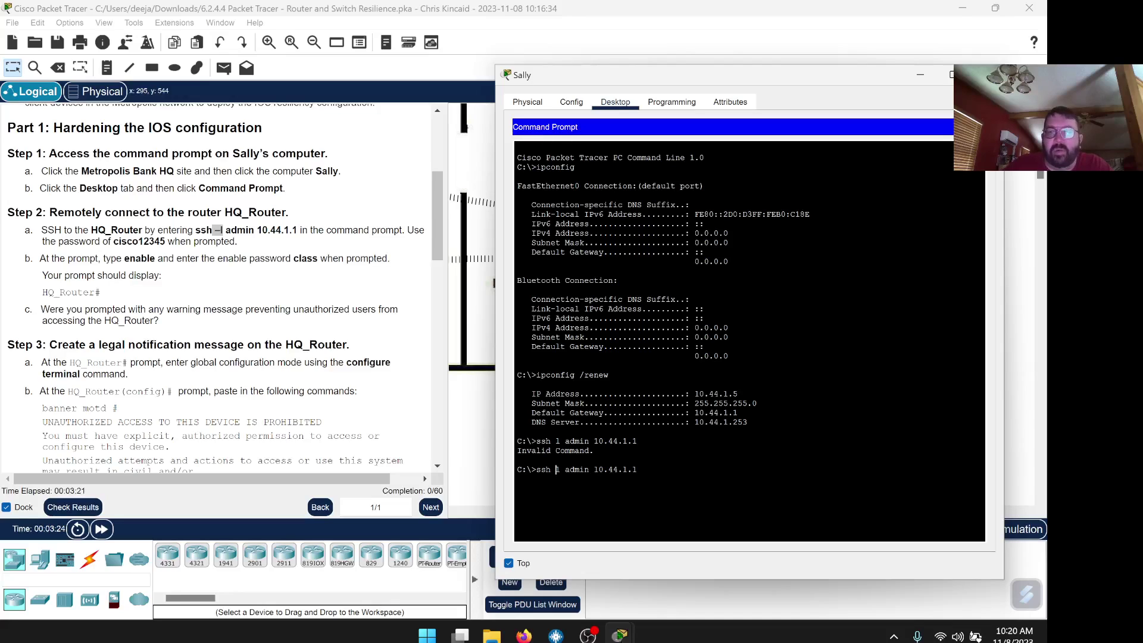
{"action": "type", "text": "-"}
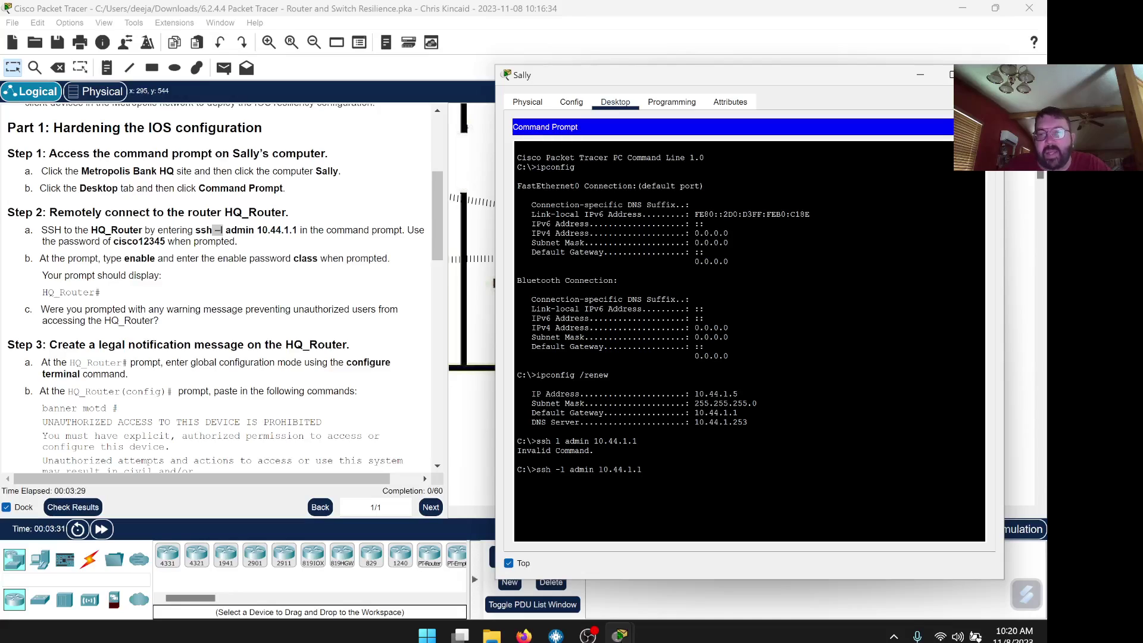
{"action": "key", "text": "Return"}
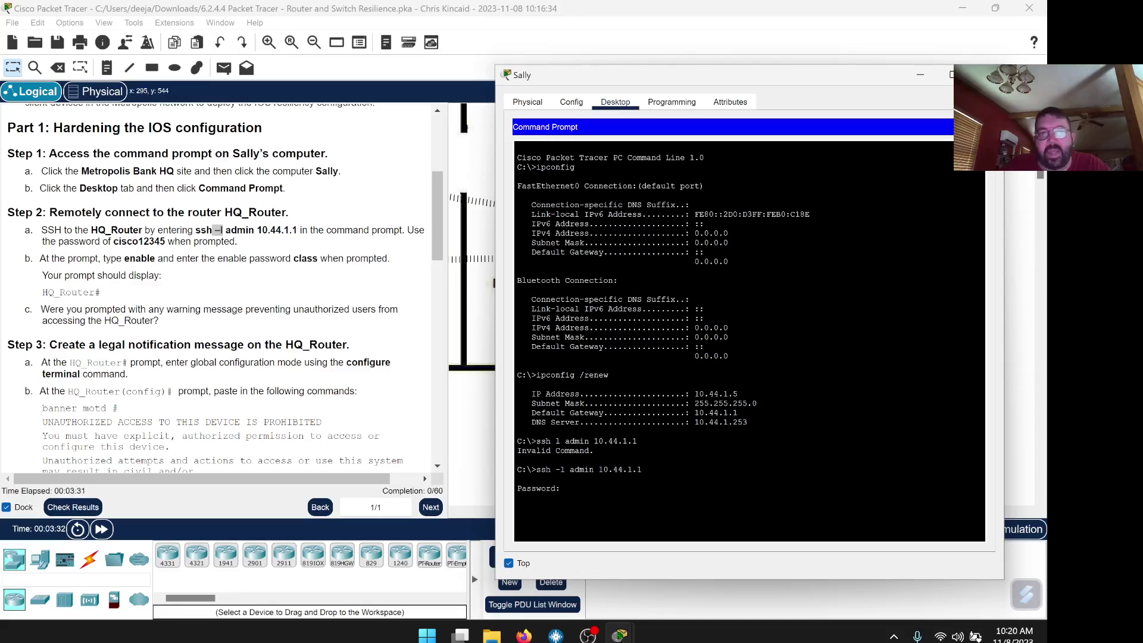
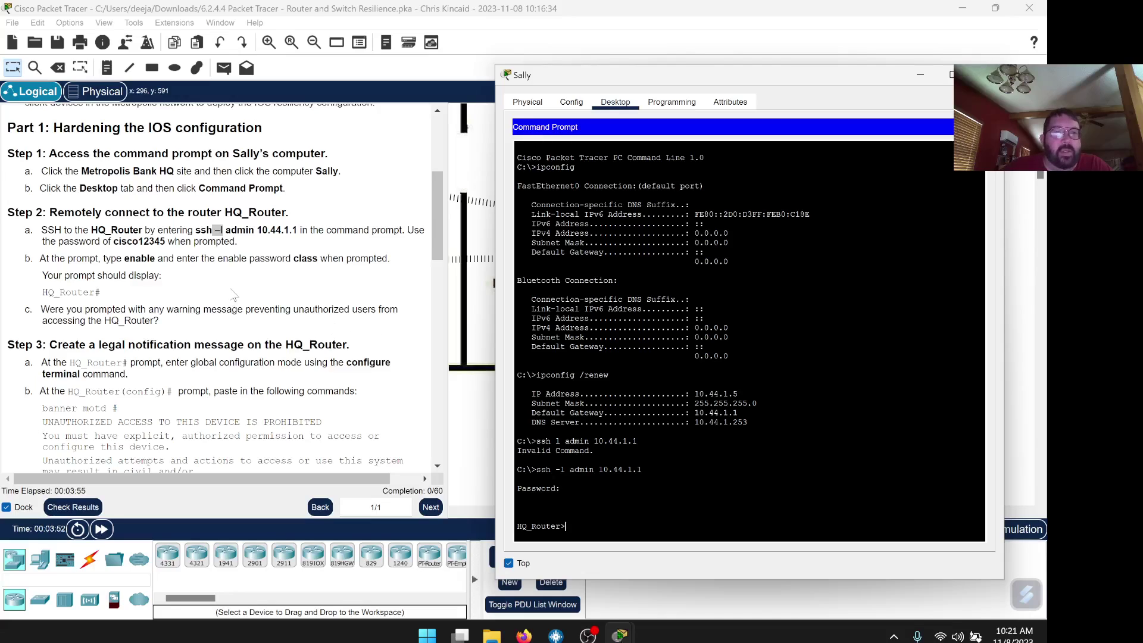
Scroll the command prompt down to the HQ_Router> prompt after the SSH login
{"action": "scroll", "coordinate": [233, 293], "scroll_direction": "down", "scroll_amount": 1}
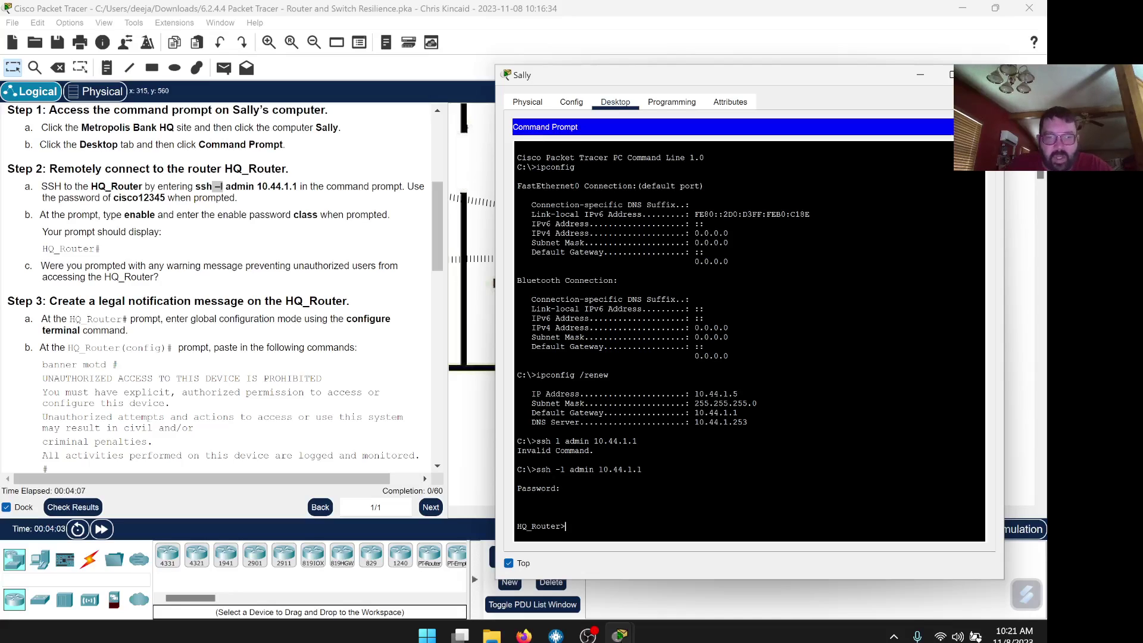
Run enable on HQ_Router and supply the enable password to reach HQ_Router#
{"action": "type", "text": "nable"}
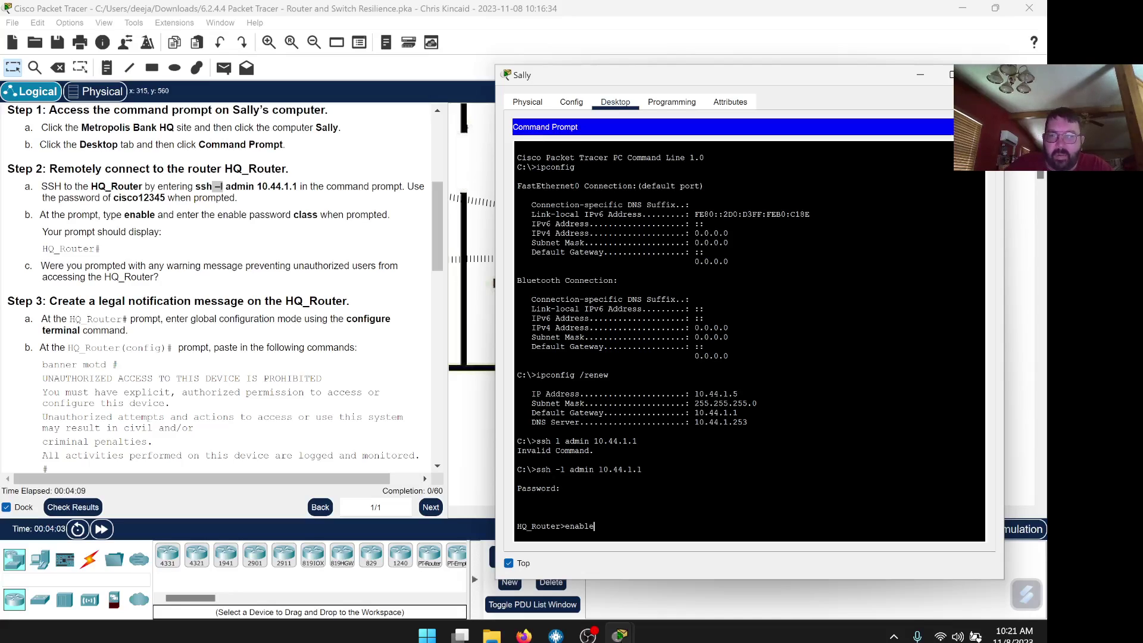
{"action": "key", "text": "Return"}
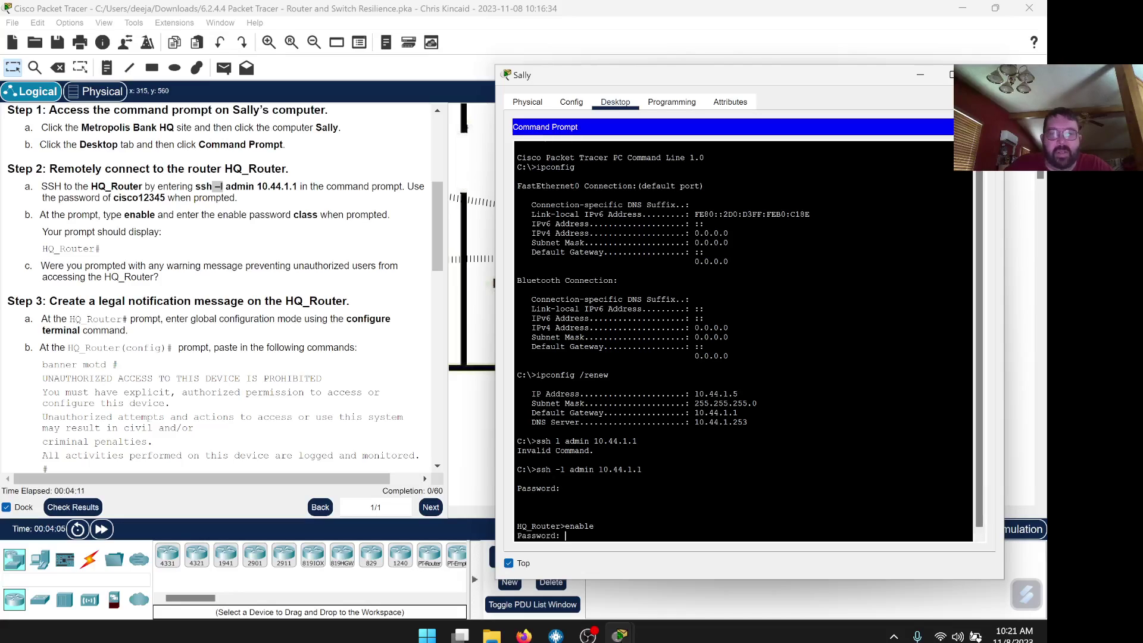
{"action": "key", "text": "Return"}
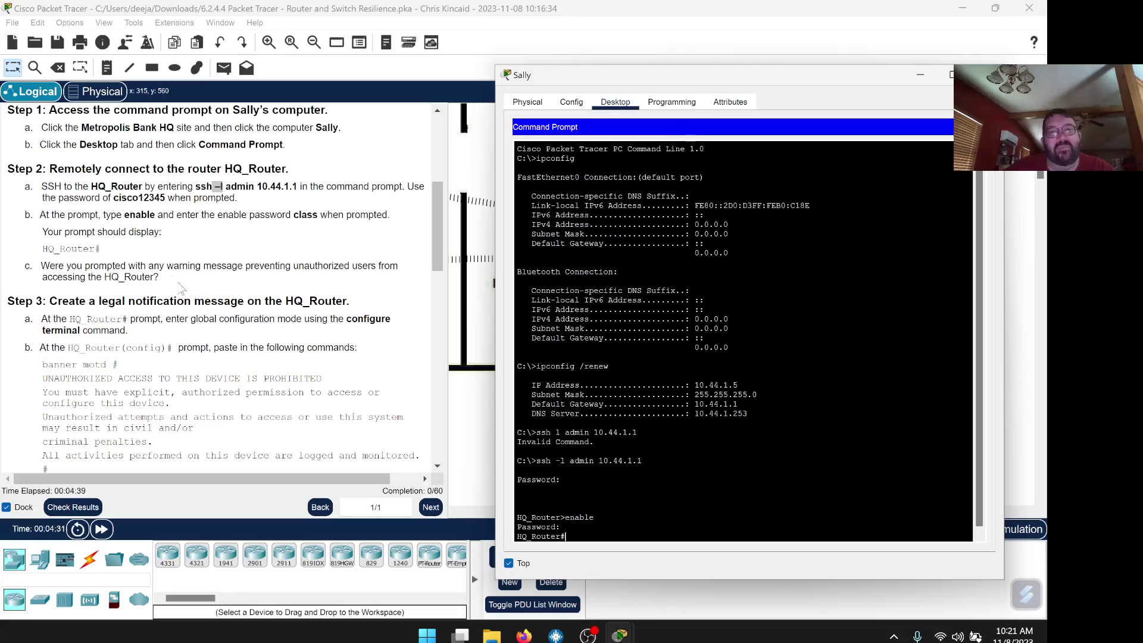
{"action": "scroll", "coordinate": [278, 288], "scroll_direction": "down", "scroll_amount": 1}
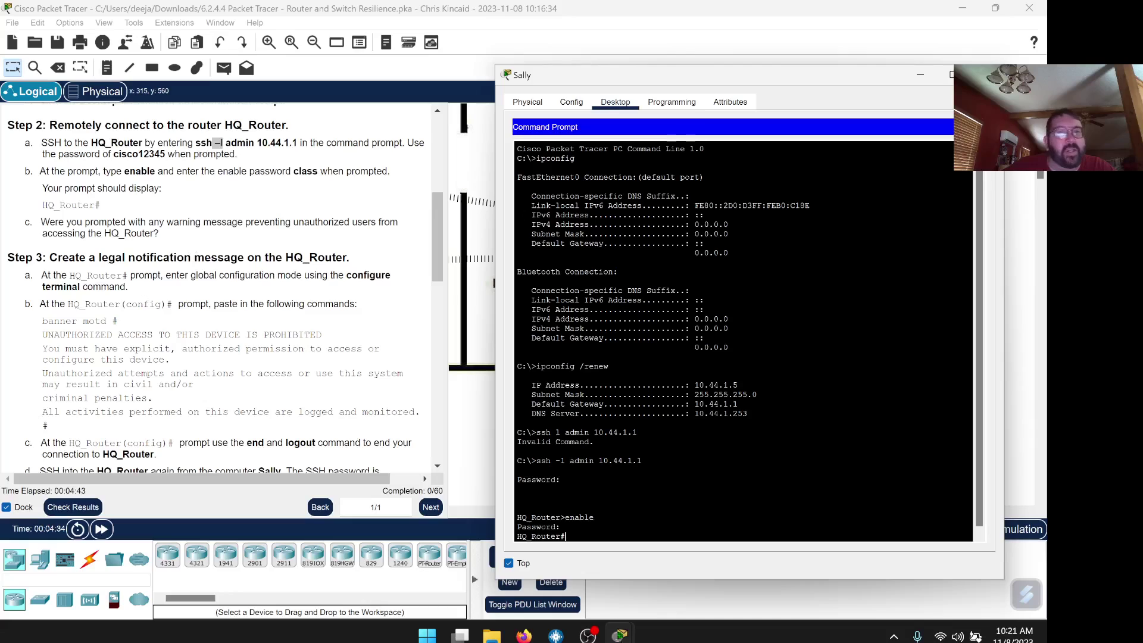
Copy 'configure terminal' from the instructions, paste it into HQ_Router and run it
{"action": "scroll", "coordinate": [261, 295], "scroll_direction": "down", "scroll_amount": 2}
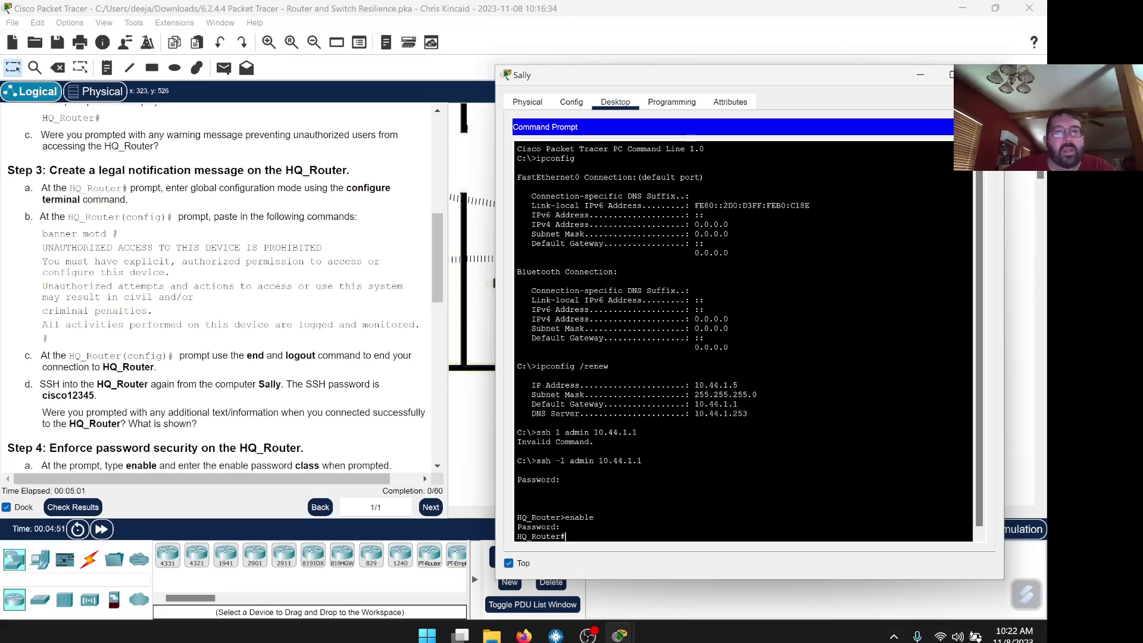
{"action": "left_click_drag", "start_coordinate": [347, 188], "coordinate": [78, 201]}
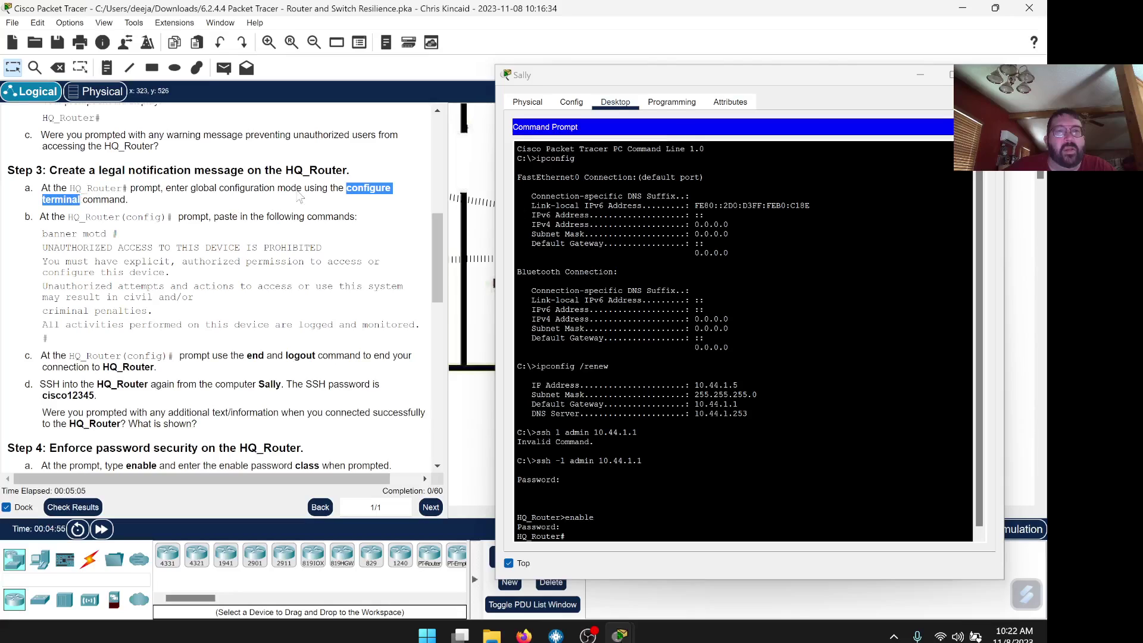
{"action": "right_click", "coordinate": [366, 191]}
{"action": "left_click", "coordinate": [398, 201]}
{"action": "left_click", "coordinate": [602, 555]}
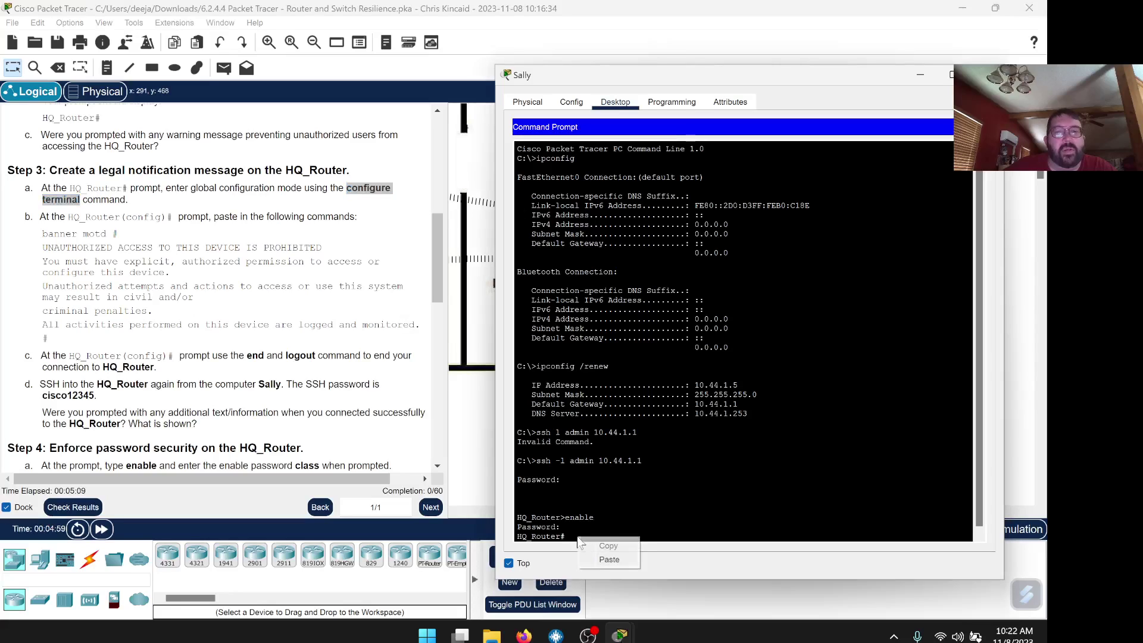
{"action": "key", "text": "ctrl+v"}
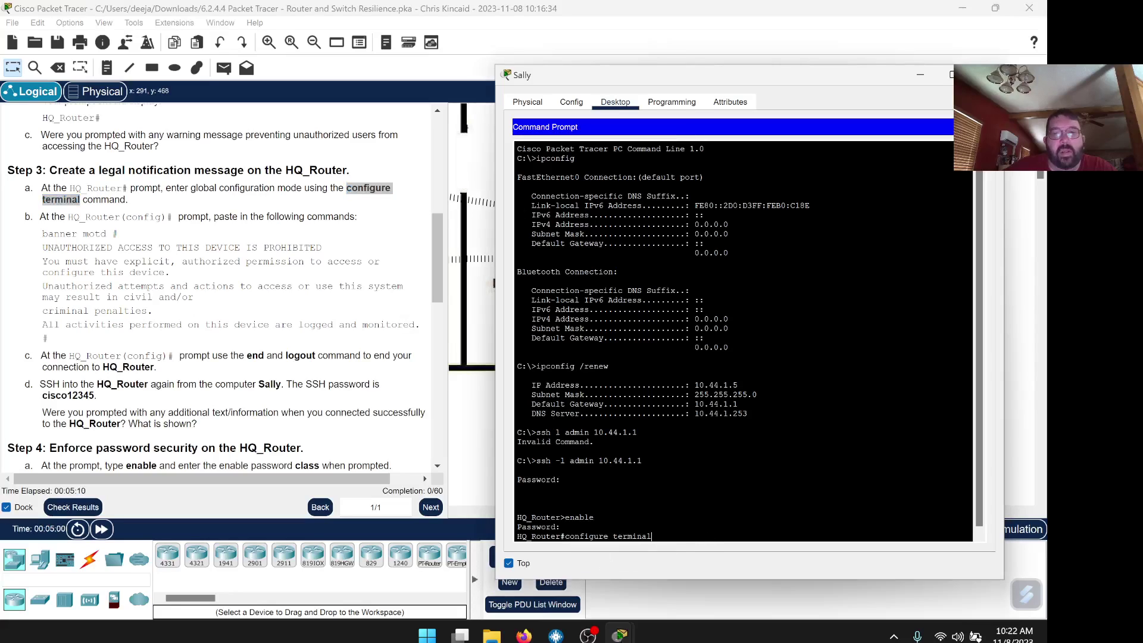
{"action": "key", "text": "Return"}
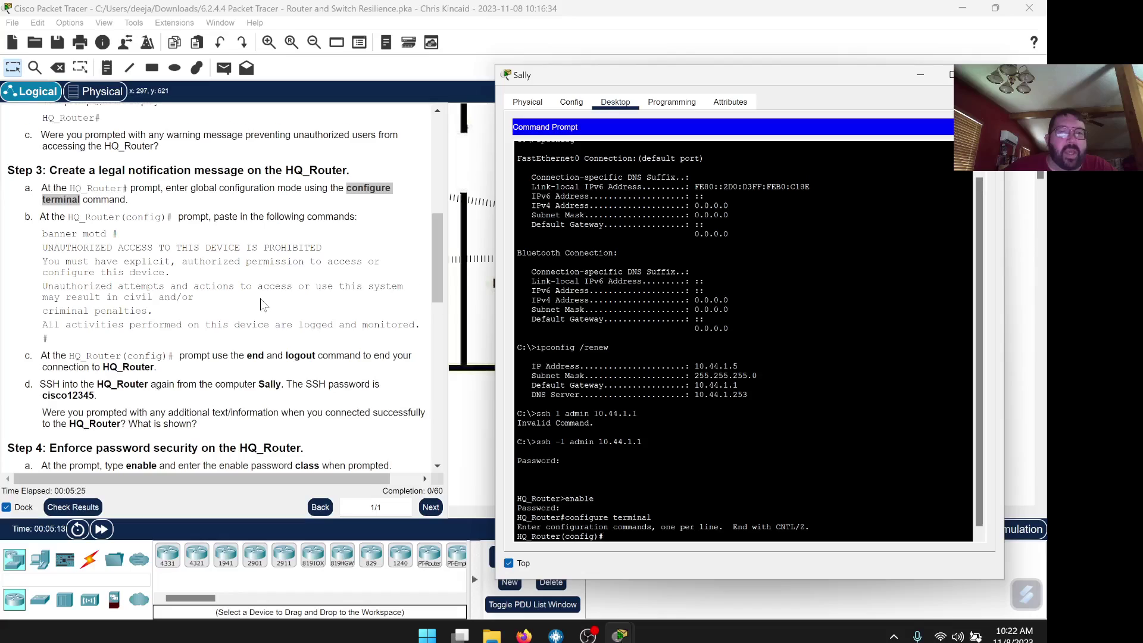
{"action": "scroll", "coordinate": [263, 305], "scroll_direction": "down", "scroll_amount": 1}
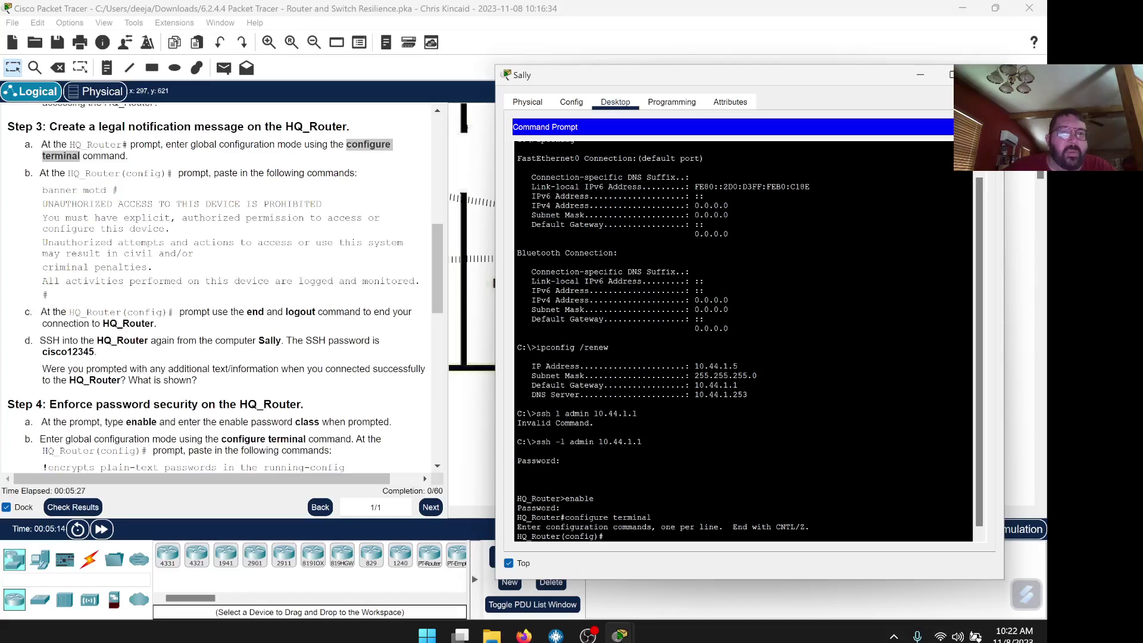
Copy the banner motd # UNAUTHORIZED ACCESS lines from the instructions and paste them at the config prompt
{"action": "left_click_drag", "start_coordinate": [46, 296], "coordinate": [42, 190]}
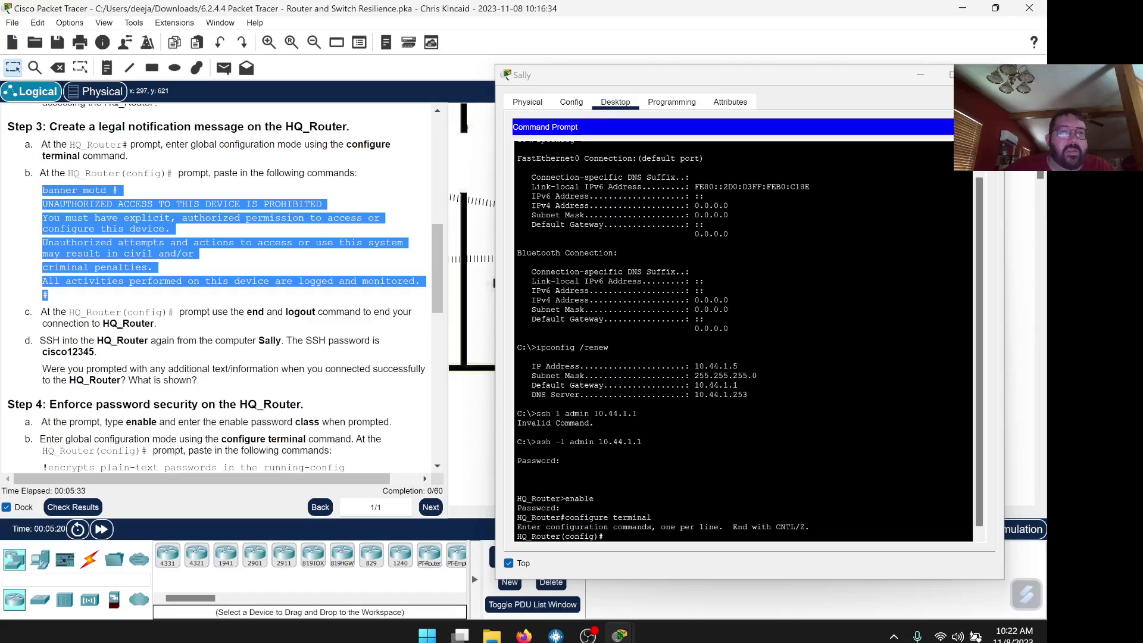
{"action": "right_click", "coordinate": [46, 192]}
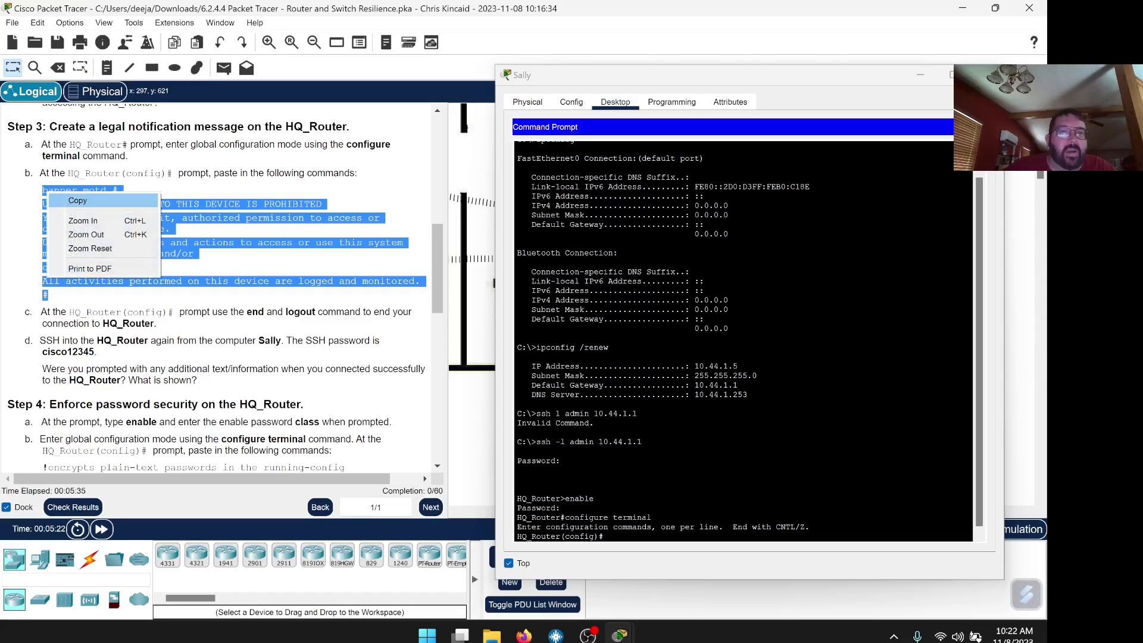
{"action": "left_click", "coordinate": [77, 201]}
{"action": "left_click", "coordinate": [604, 536]}
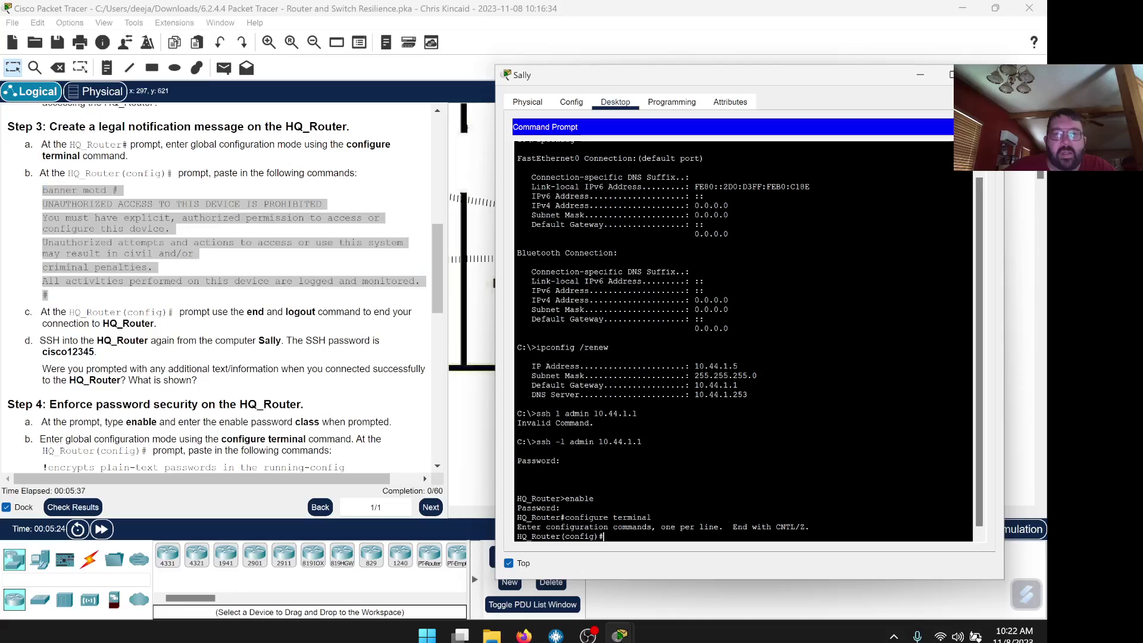
{"action": "right_click", "coordinate": [607, 536]}
{"action": "left_click", "coordinate": [633, 560]}
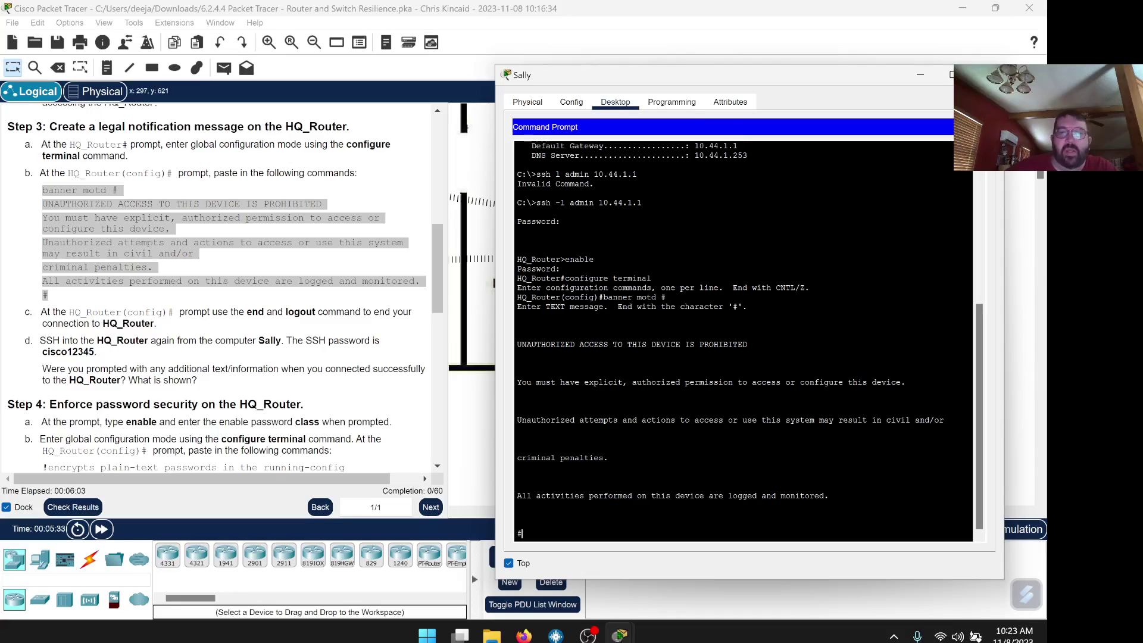
Submit the pasted banner and copy the banner motd # line from the instructions
{"action": "key", "text": "Return"}
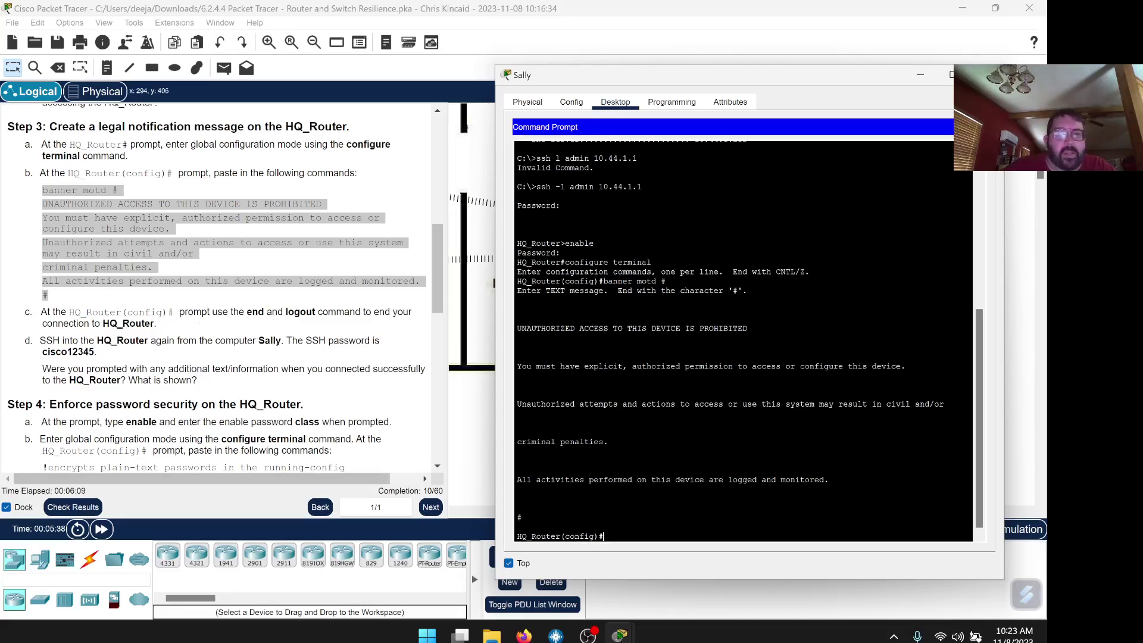
{"action": "left_click", "coordinate": [116, 191]}
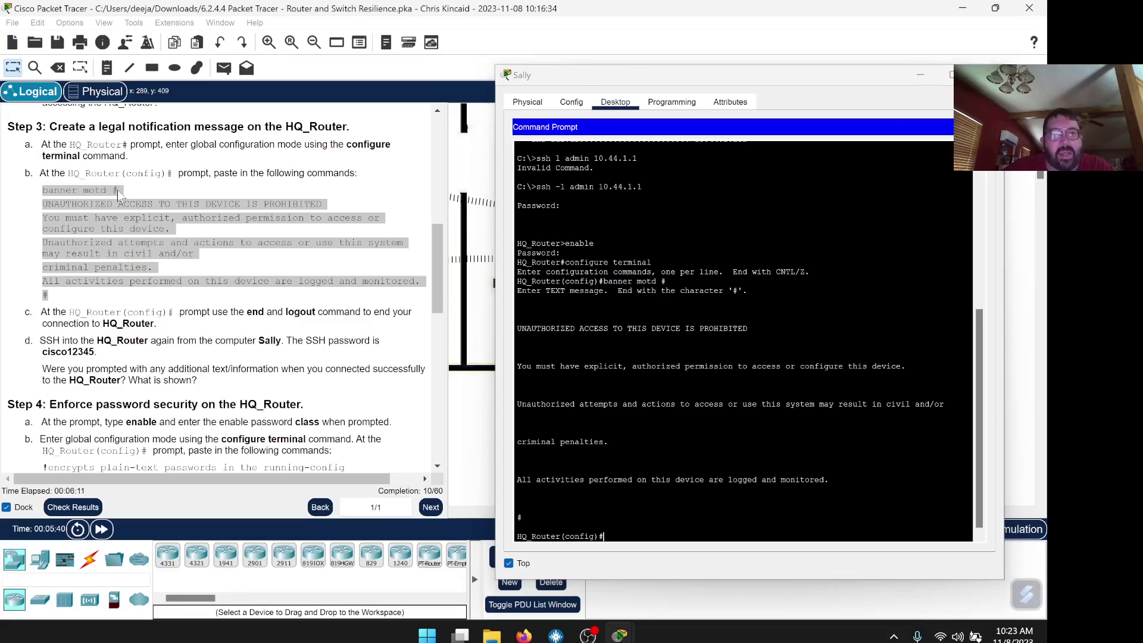
{"action": "left_click_drag", "start_coordinate": [117, 190], "coordinate": [42, 191]}
{"action": "right_click", "coordinate": [53, 194]}
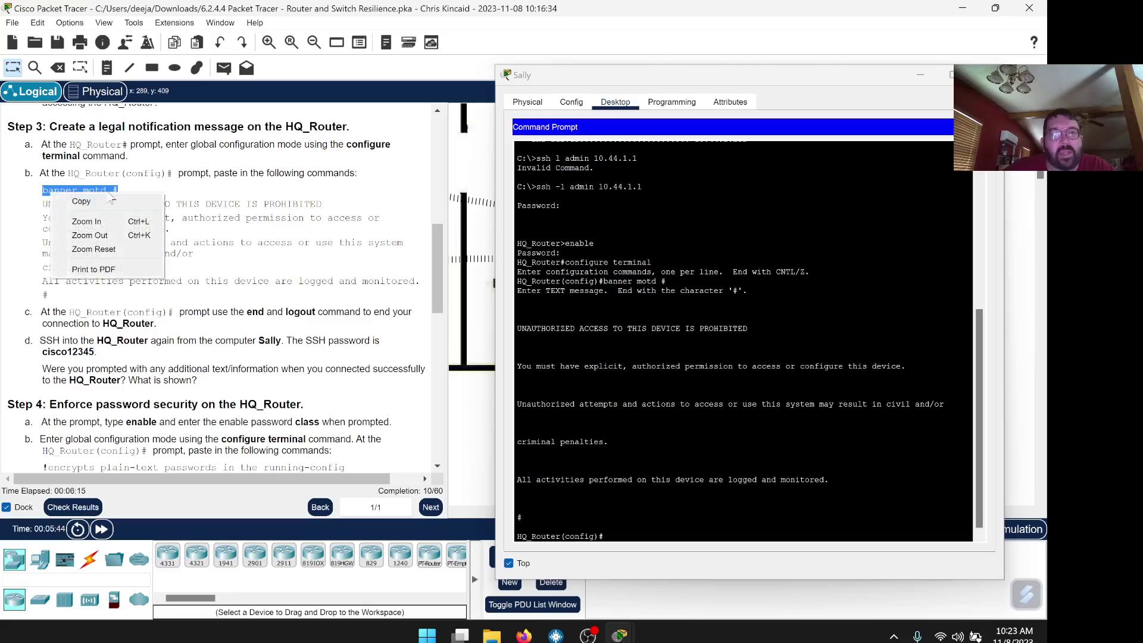
{"action": "left_click", "coordinate": [77, 201]}
{"action": "left_click", "coordinate": [79, 201]}
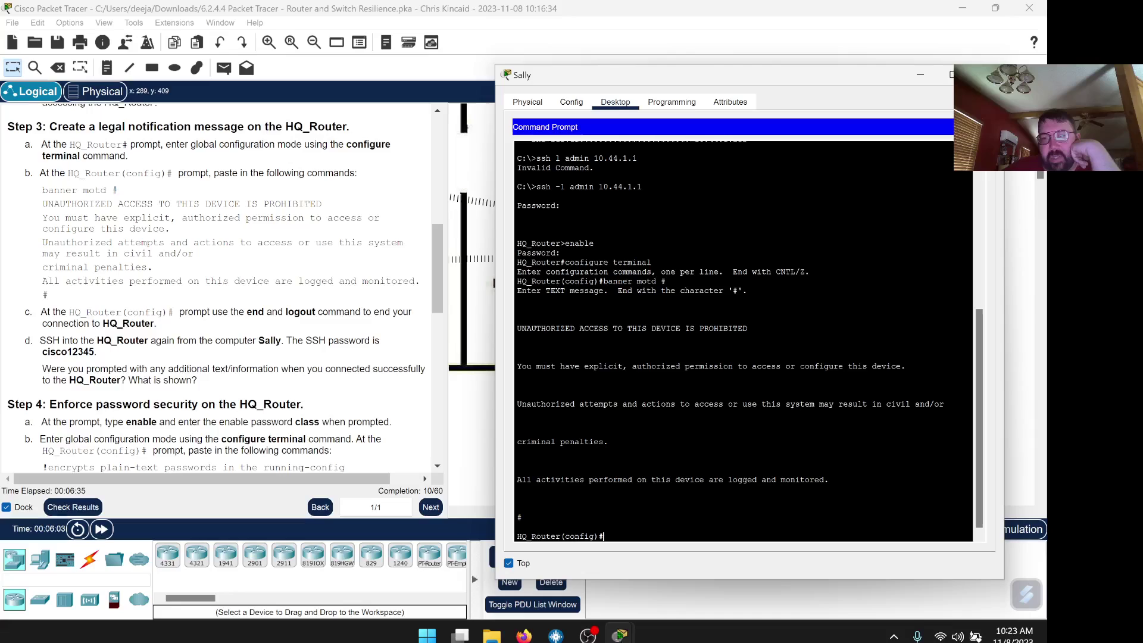
Review the accepted banner text in the HQ_Router terminal
{"action": "left_click_drag", "start_coordinate": [523, 519], "coordinate": [517, 307]}
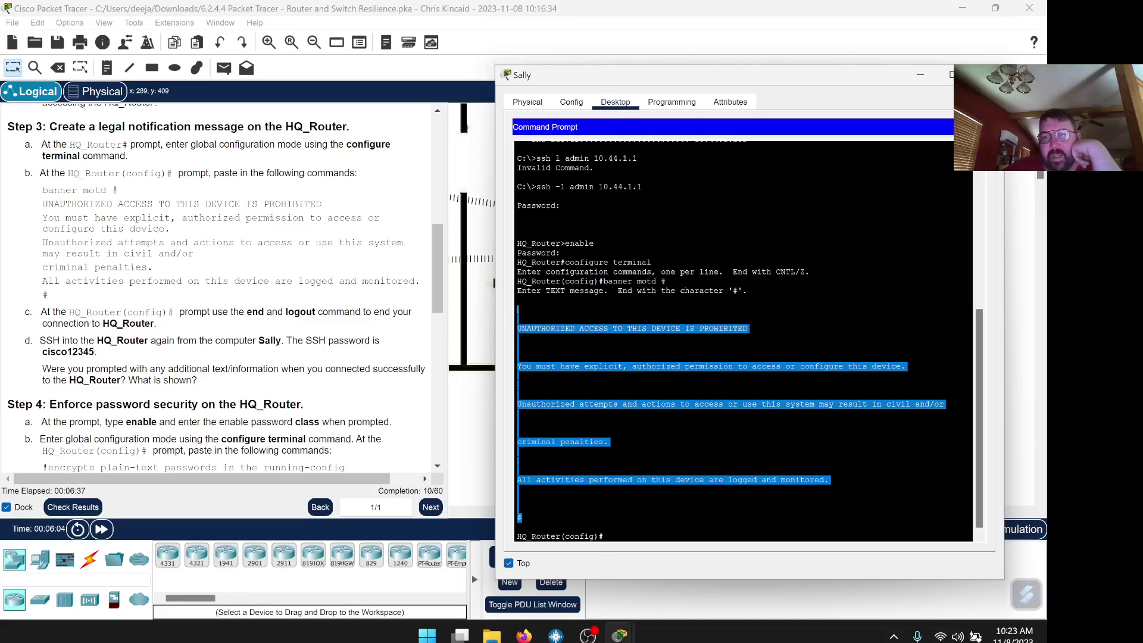
{"action": "left_click", "coordinate": [518, 308]}
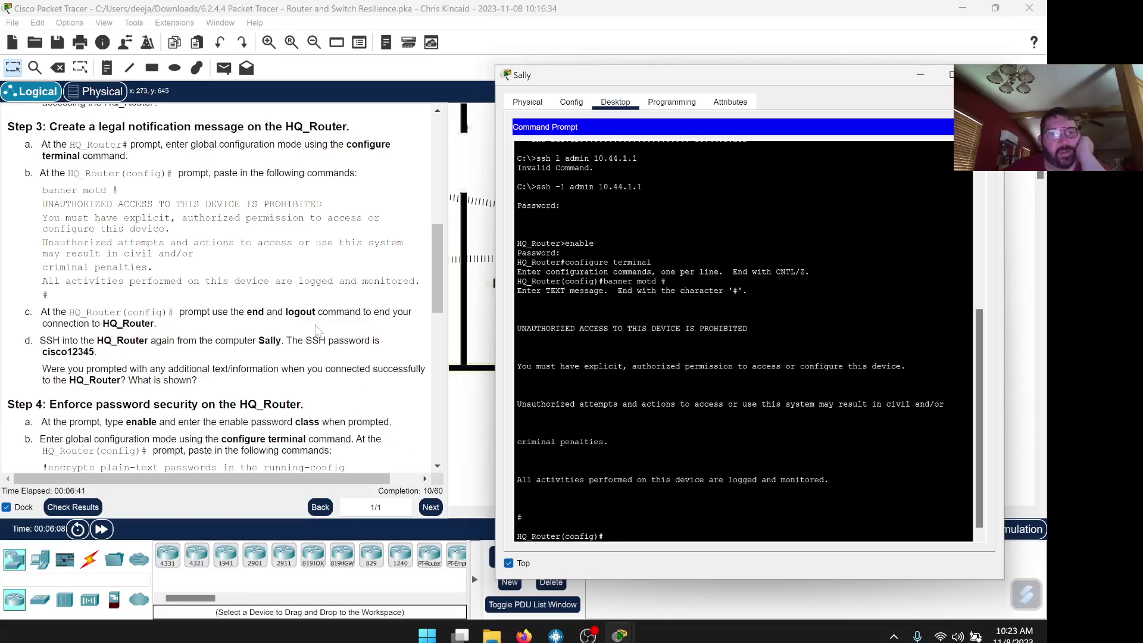
{"action": "scroll", "coordinate": [317, 332], "scroll_direction": "down", "scroll_amount": 1}
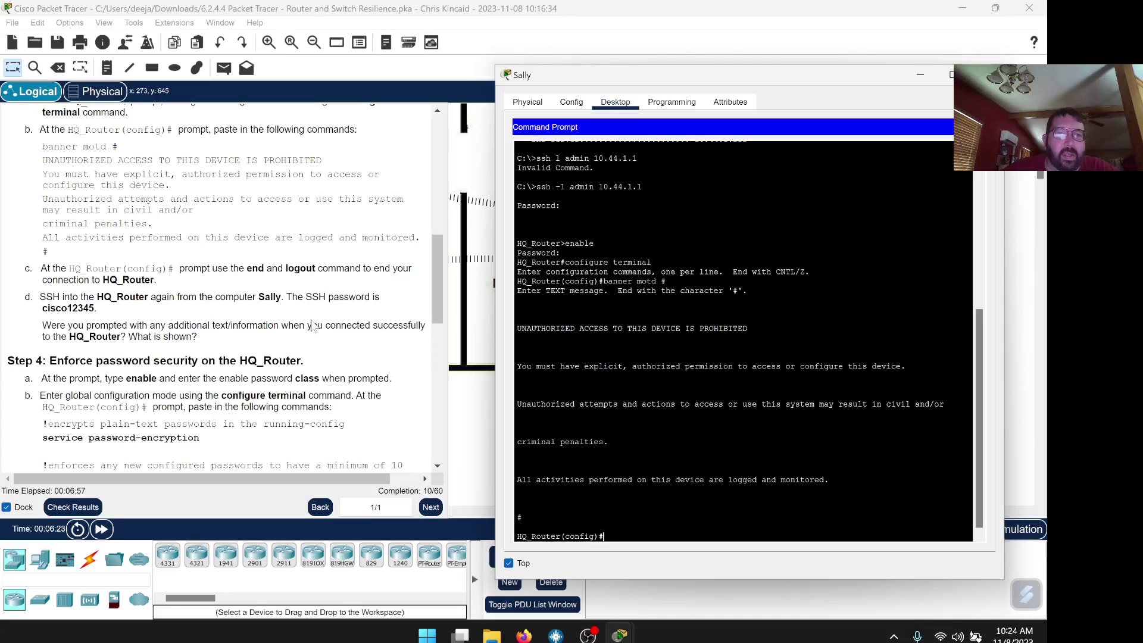
{"action": "scroll", "coordinate": [313, 327], "scroll_direction": "down", "scroll_amount": 1}
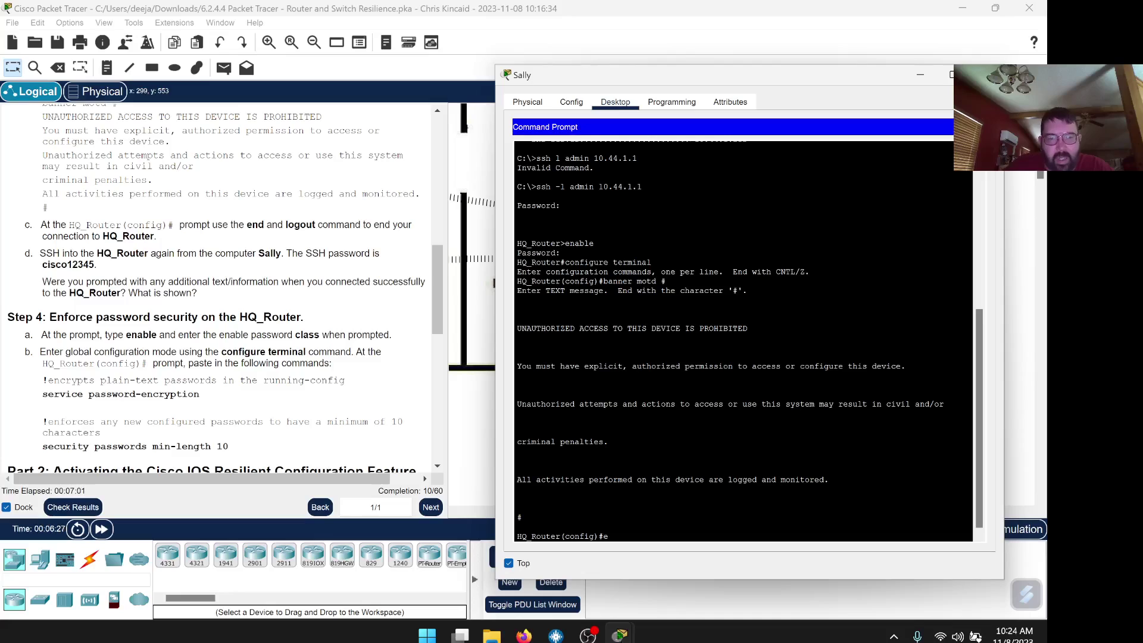
Leave config mode with end and log out of HQ_Router back to C:\>
{"action": "type", "text": "nd"}
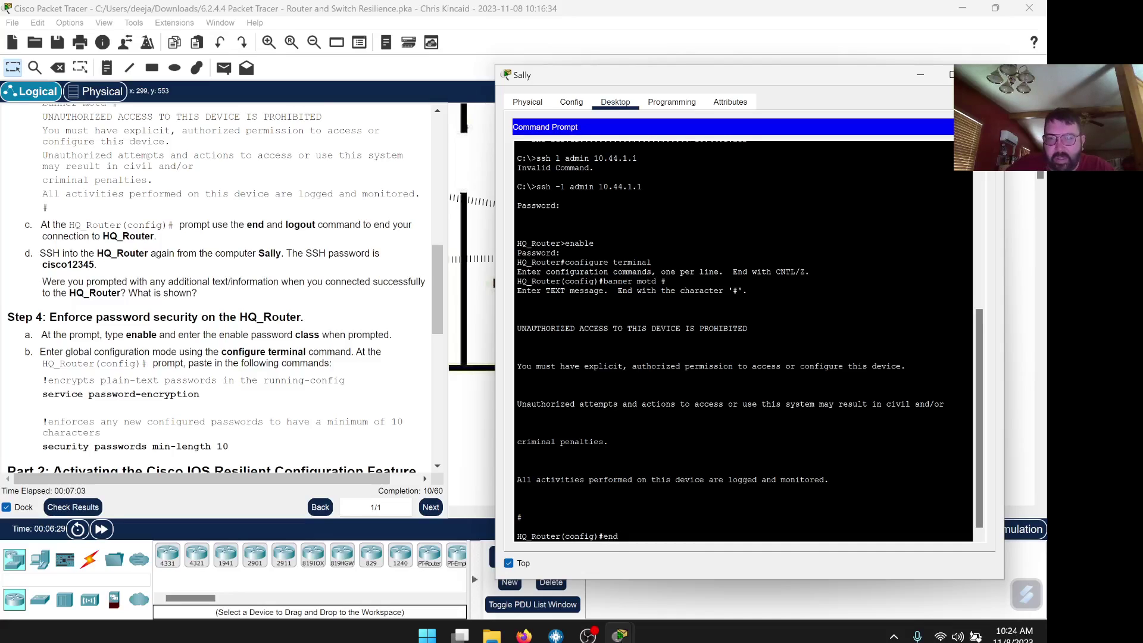
{"action": "key", "text": "Return"}
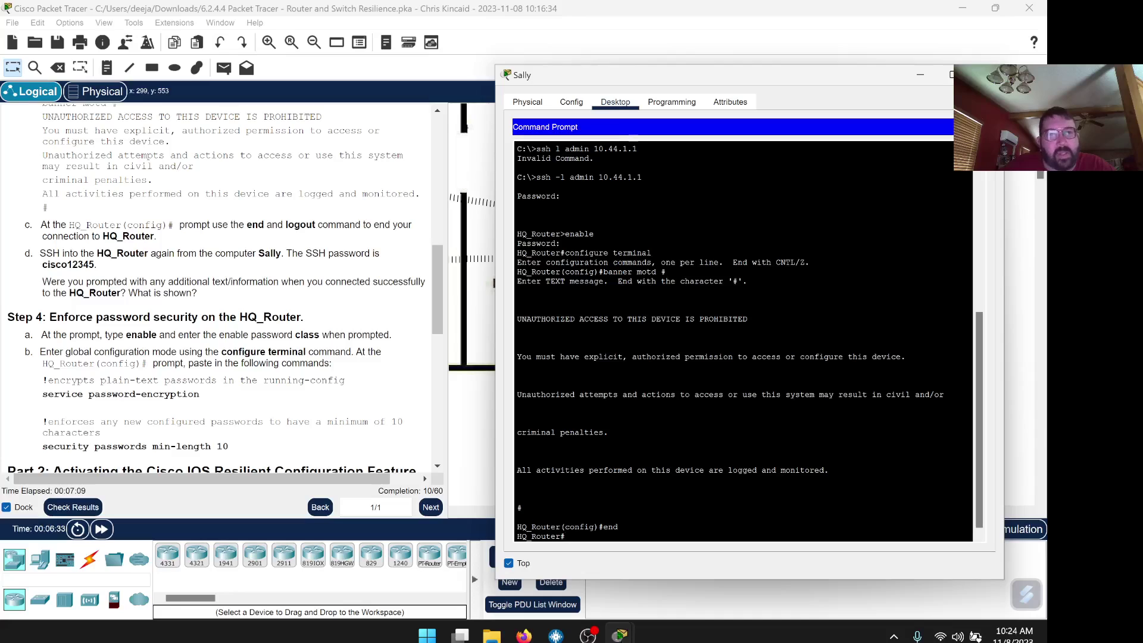
{"action": "type", "text": "log"}
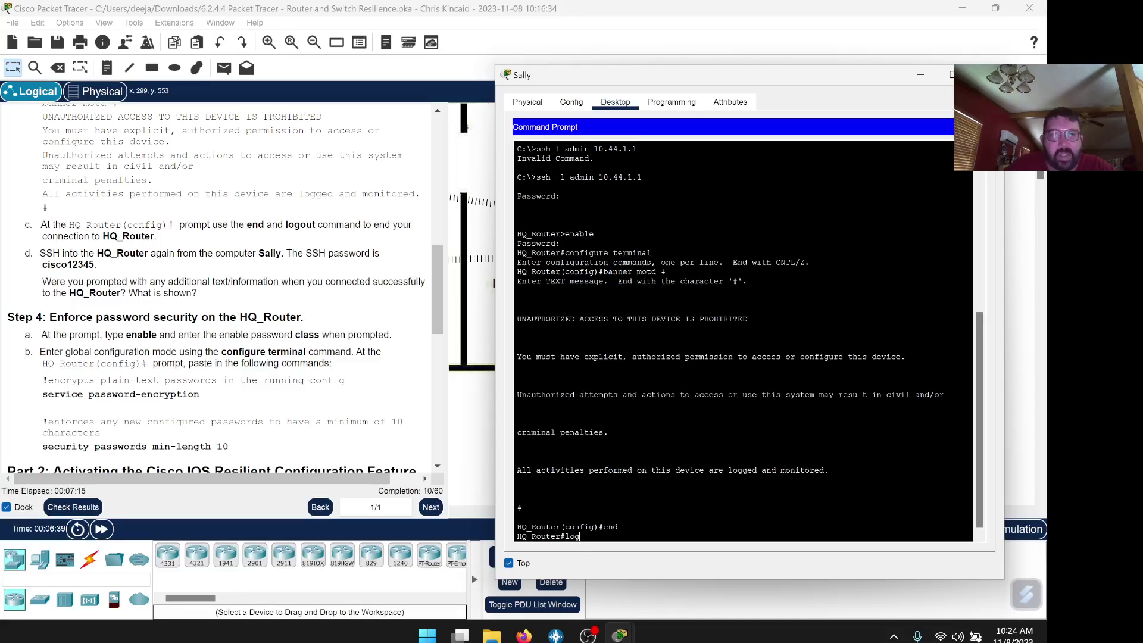
{"action": "type", "text": "o"}
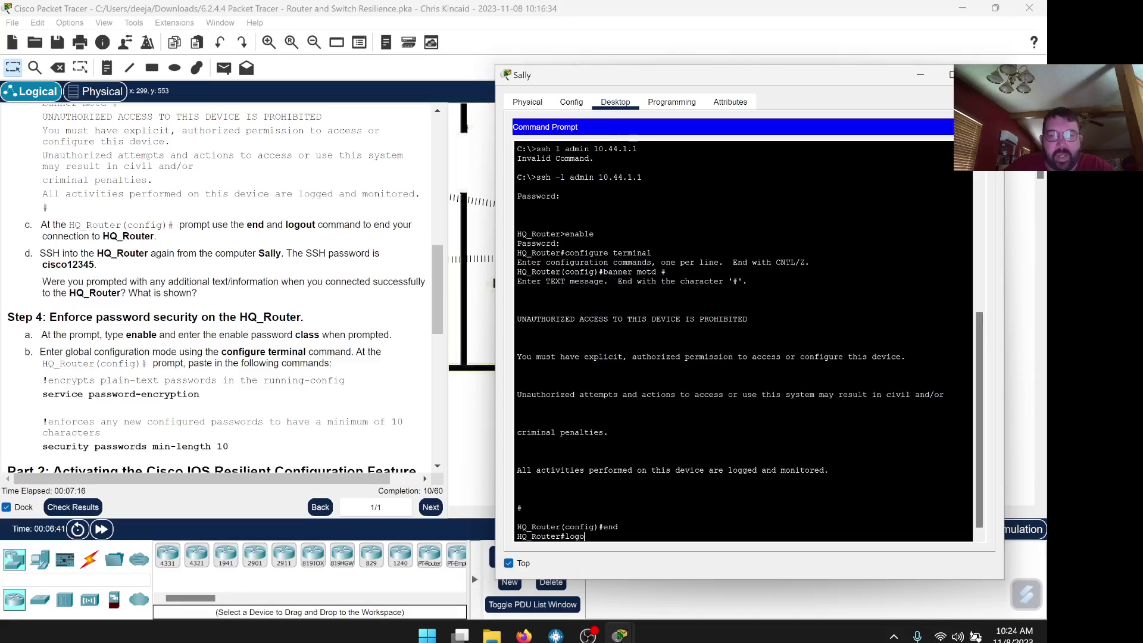
{"action": "type", "text": "ut"}
{"action": "key", "text": "Return"}
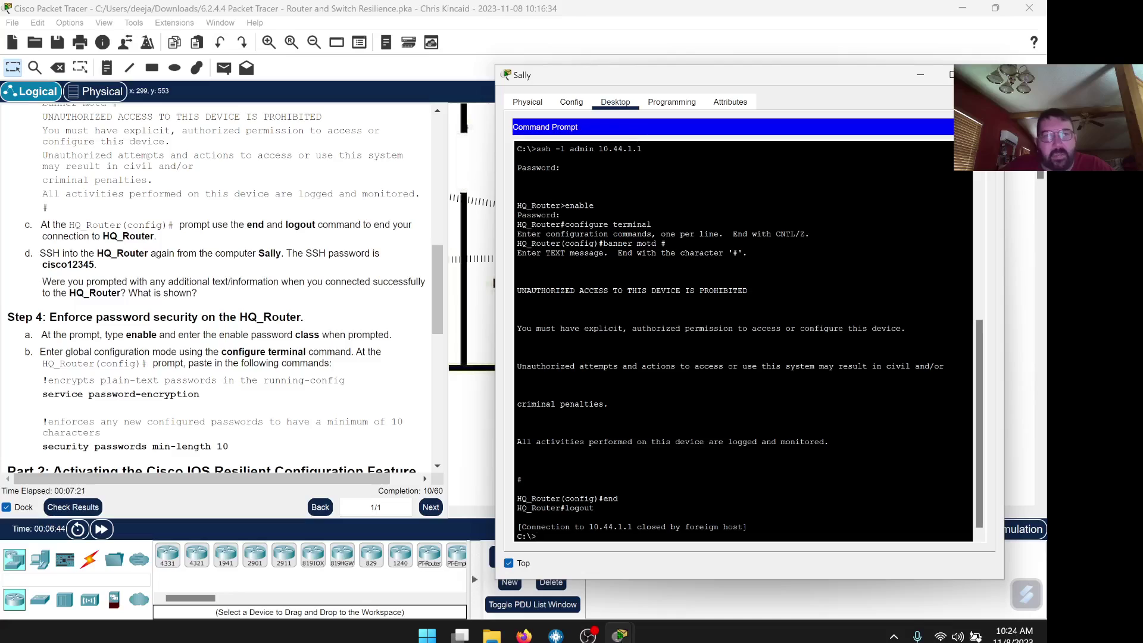
{"action": "key", "text": "Up"}
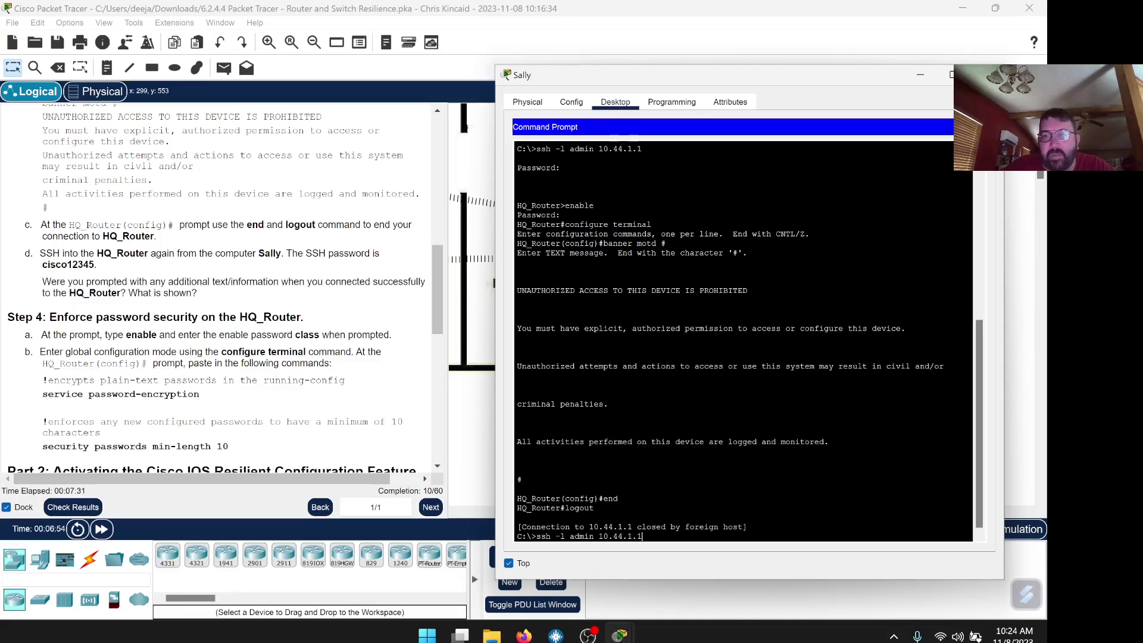
Reconnect to HQ_Router over SSH with the SSH password and check the UNAUTHORIZED ACCESS banner
{"action": "key", "text": "Return"}
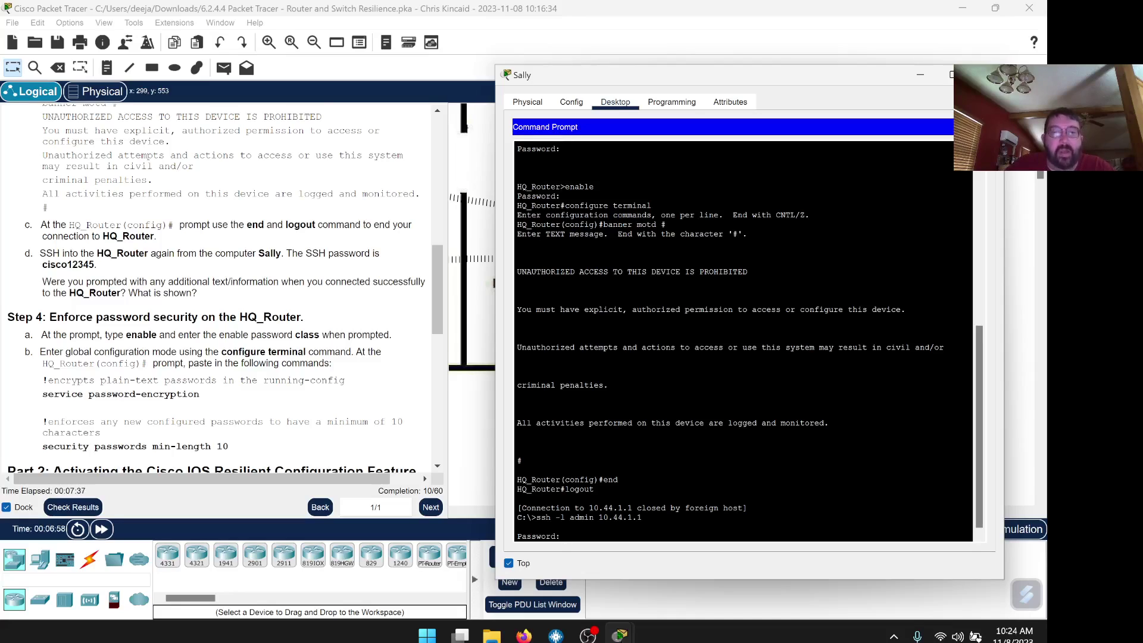
{"action": "key", "text": "Return"}
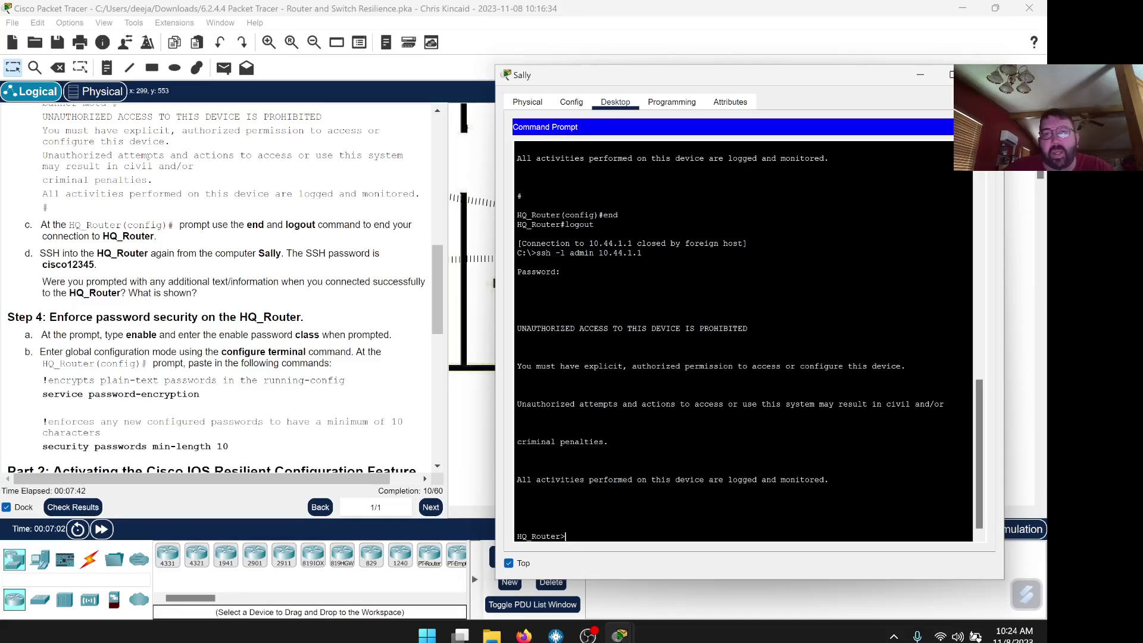
{"action": "left_click_drag", "start_coordinate": [517, 328], "coordinate": [831, 481]}
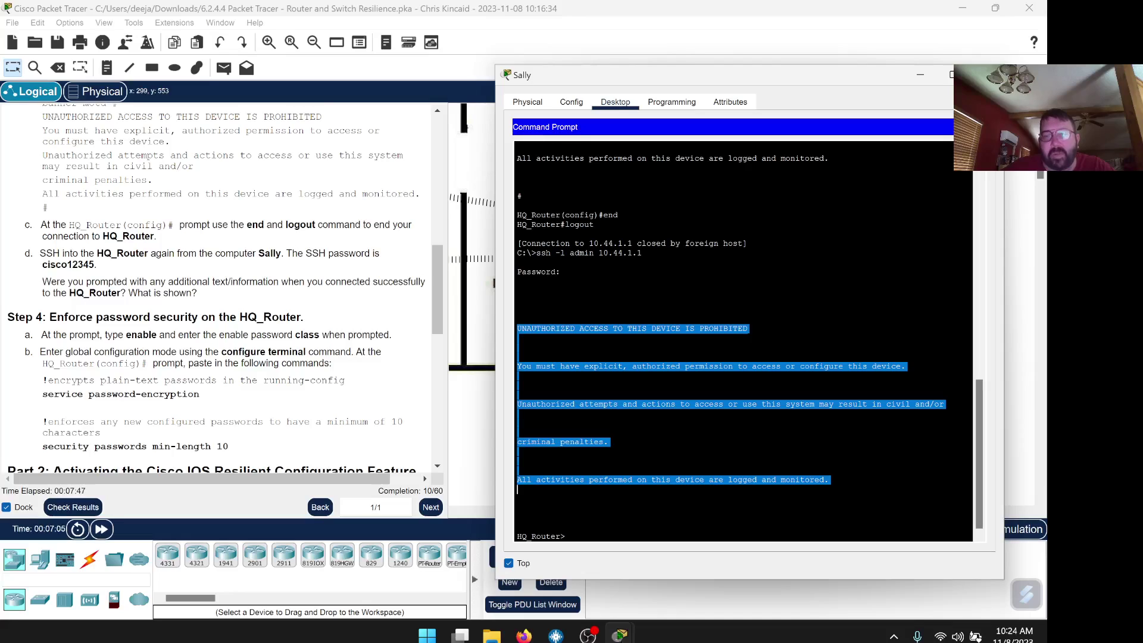
{"action": "left_click", "coordinate": [517, 347]}
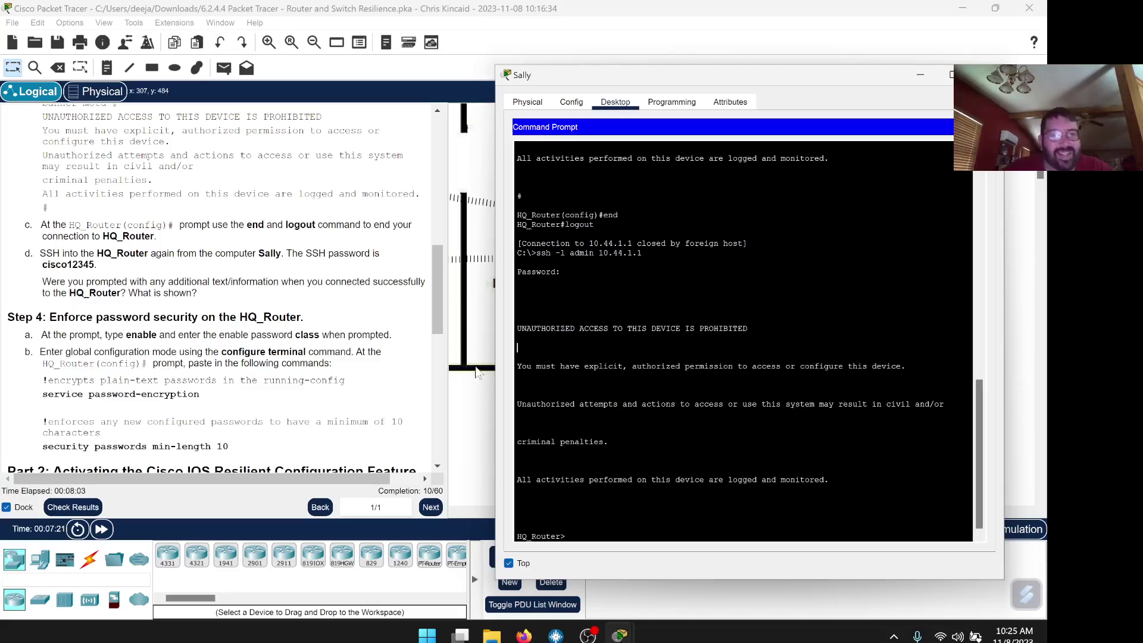
{"action": "scroll", "coordinate": [314, 347], "scroll_direction": "down", "scroll_amount": 3}
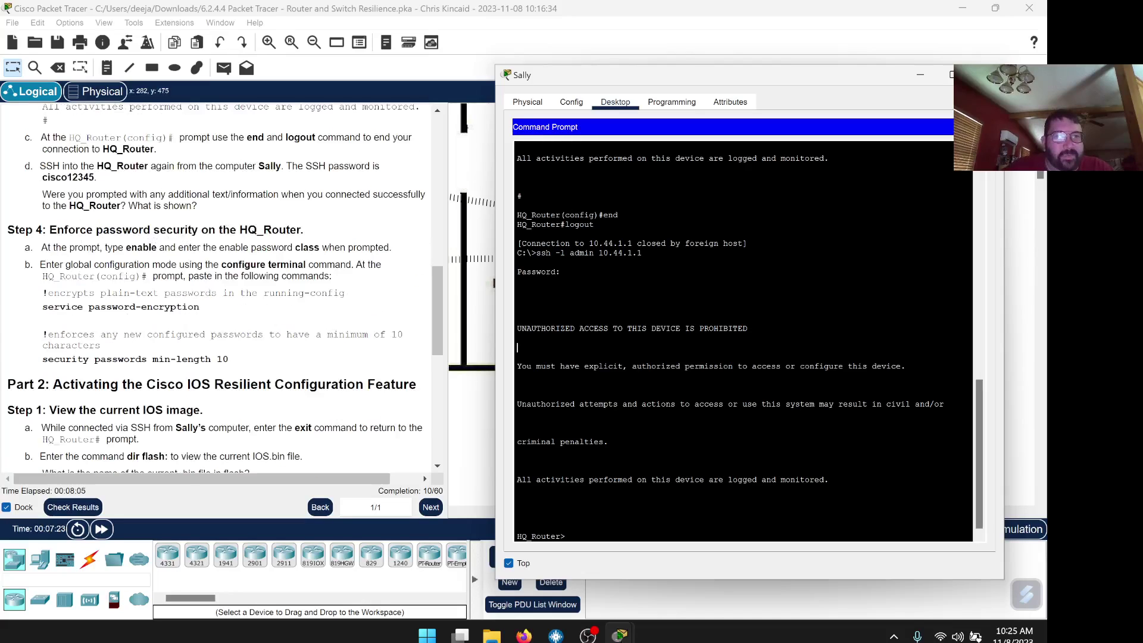
Re-examine the UNAUTHORIZED ACCESS login banner shown in the terminal
{"action": "scroll", "coordinate": [333, 357], "scroll_direction": "up", "scroll_amount": 1}
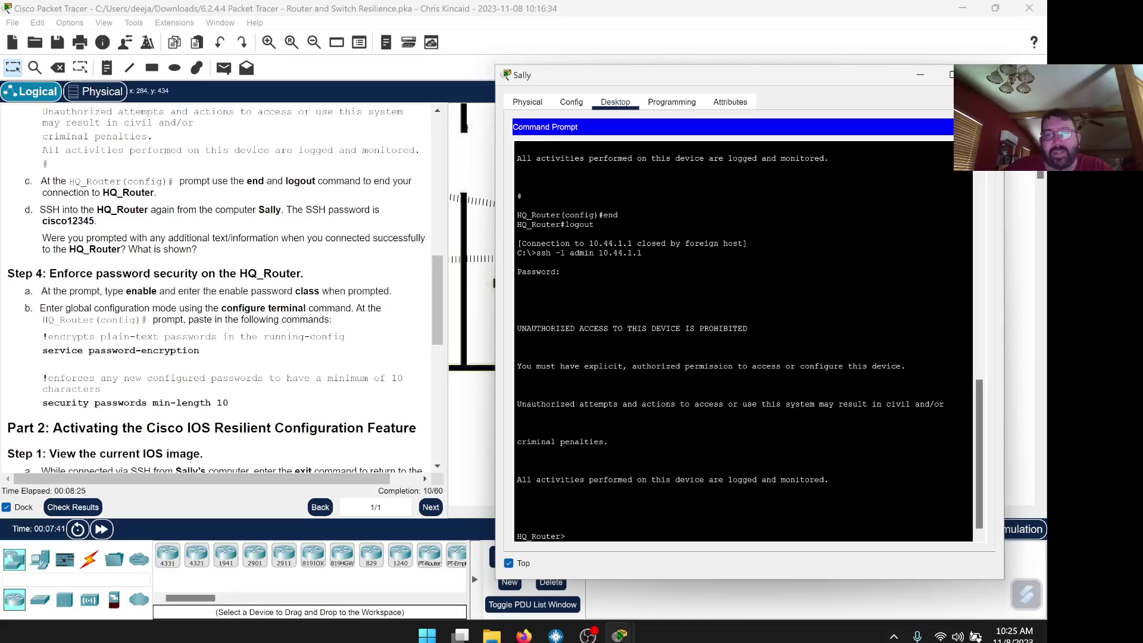
{"action": "left_click_drag", "start_coordinate": [829, 480], "coordinate": [517, 329]}
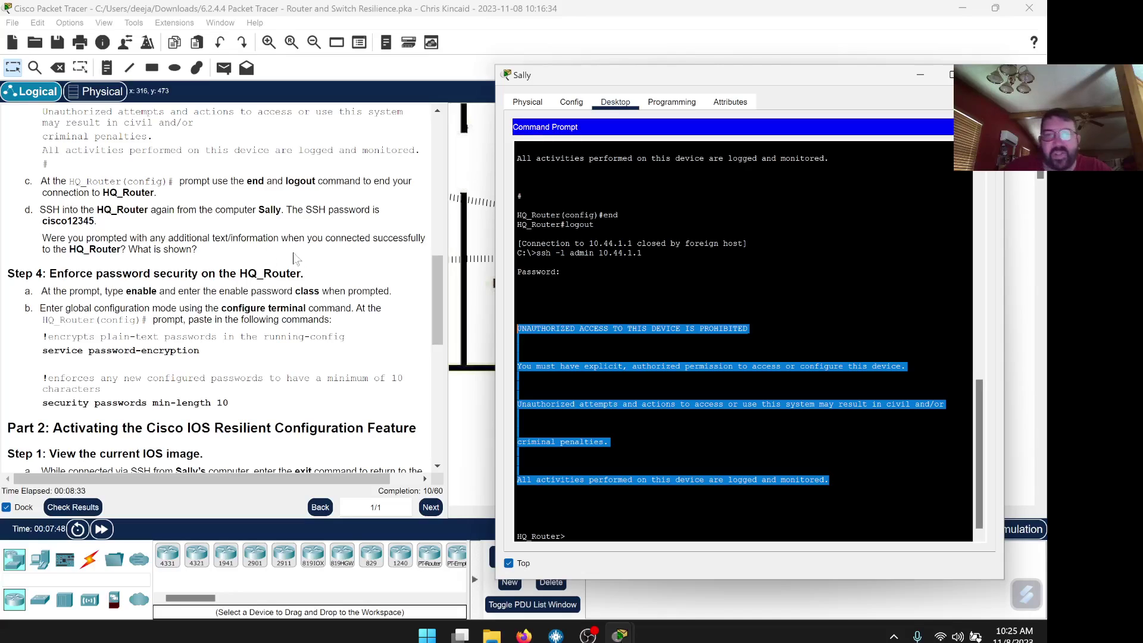
{"action": "scroll", "coordinate": [352, 284], "scroll_direction": "down", "scroll_amount": 1}
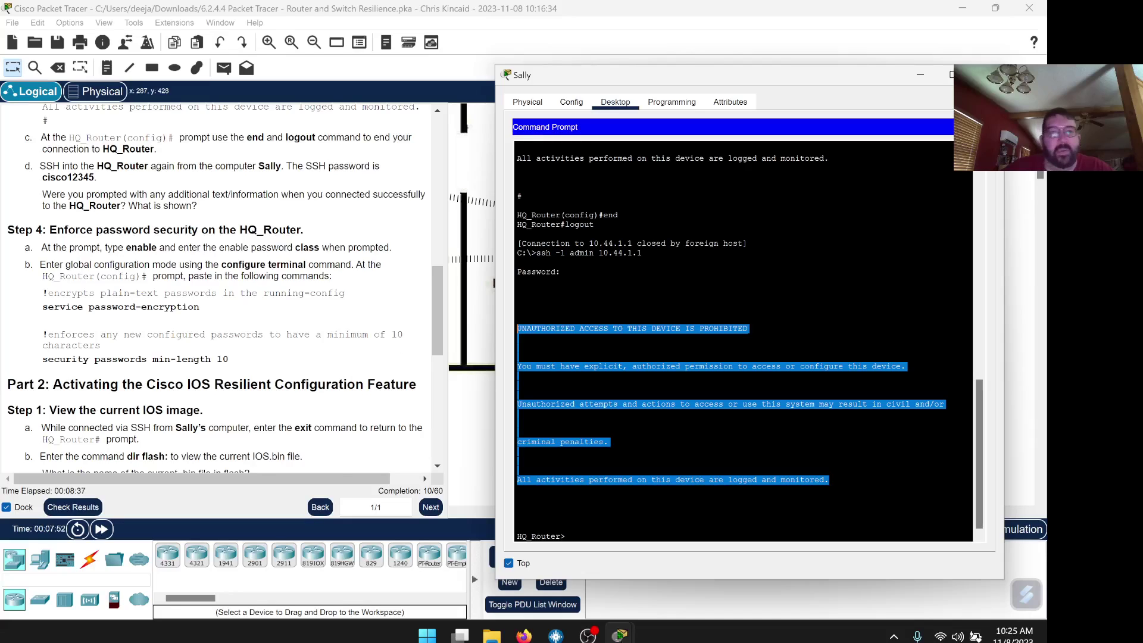
{"action": "scroll", "coordinate": [352, 285], "scroll_direction": "down", "scroll_amount": 2}
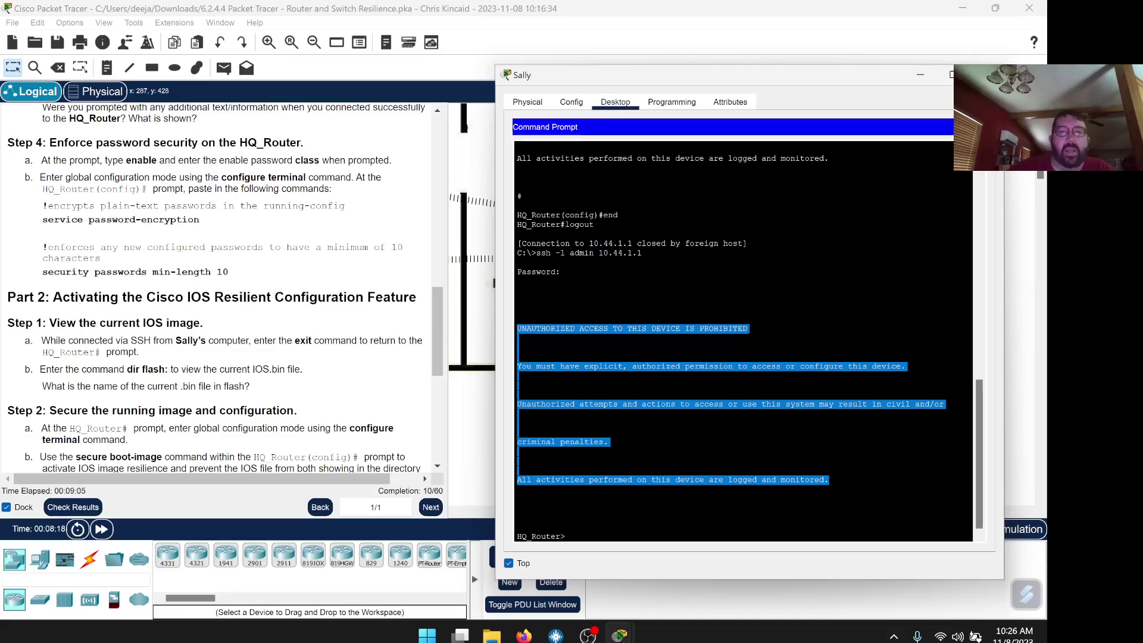
{"action": "key", "text": "ctrl+c"}
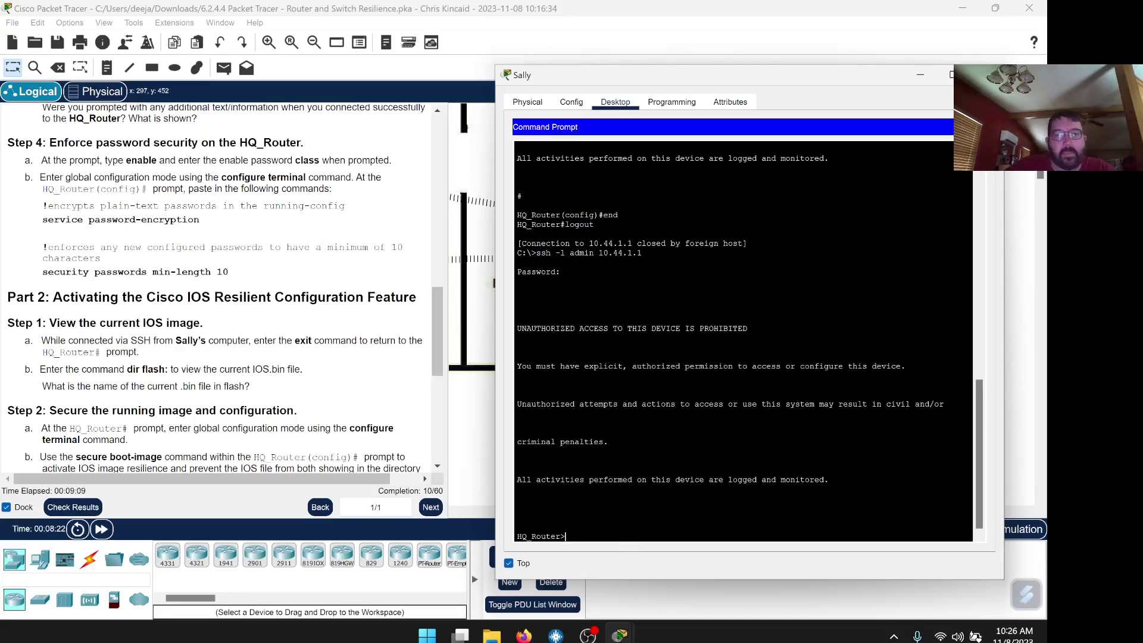
Enter privileged EXEC mode on HQ_Router with enable and the enable password
{"action": "type", "text": "enab"}
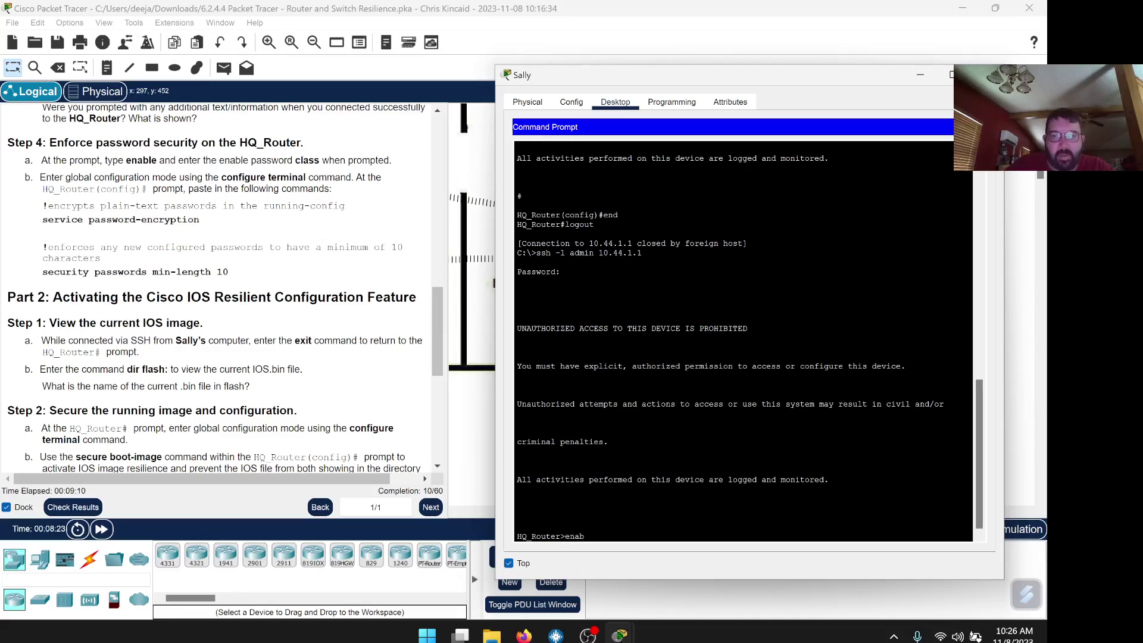
{"action": "type", "text": "le"}
{"action": "key", "text": "Return"}
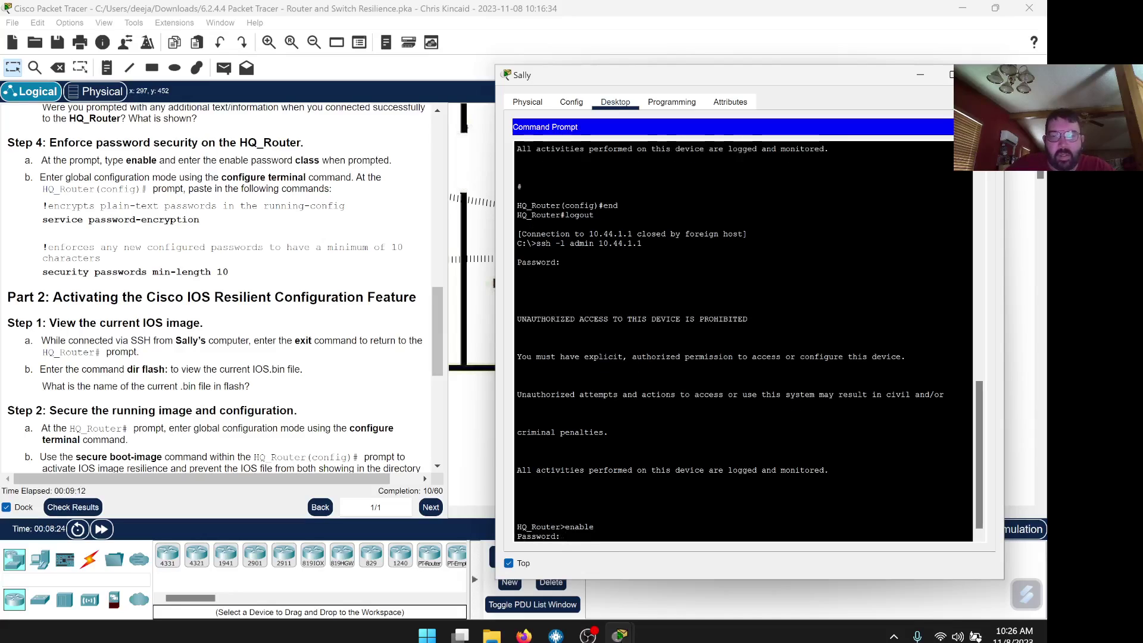
{"action": "key", "text": "Return"}
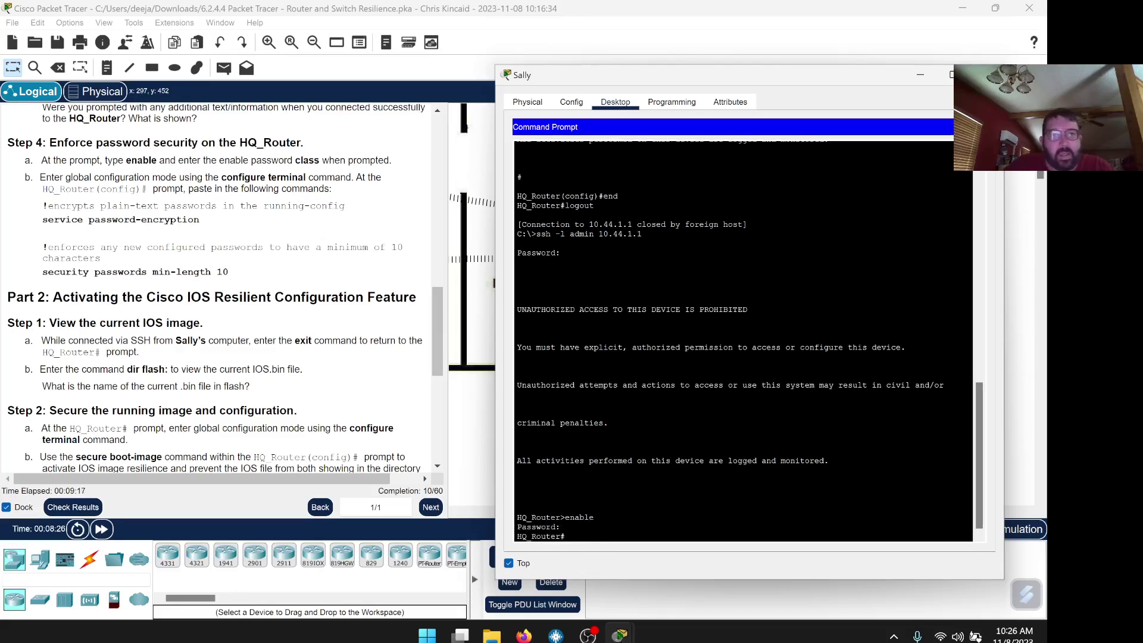
{"action": "key", "text": "Up"}
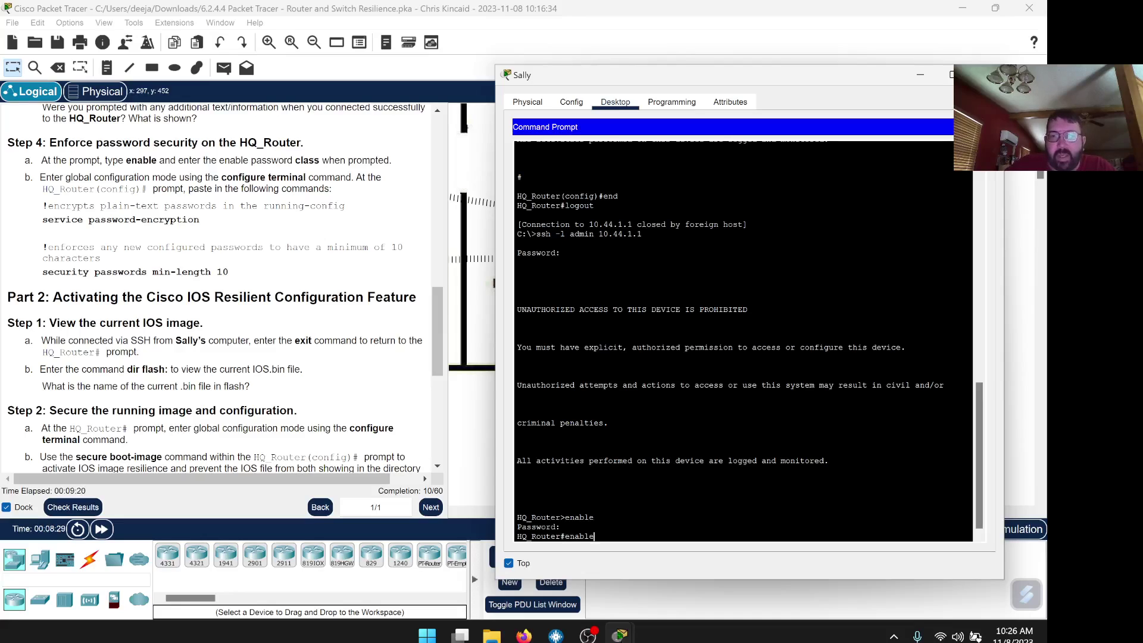
{"action": "key", "text": "Down"}
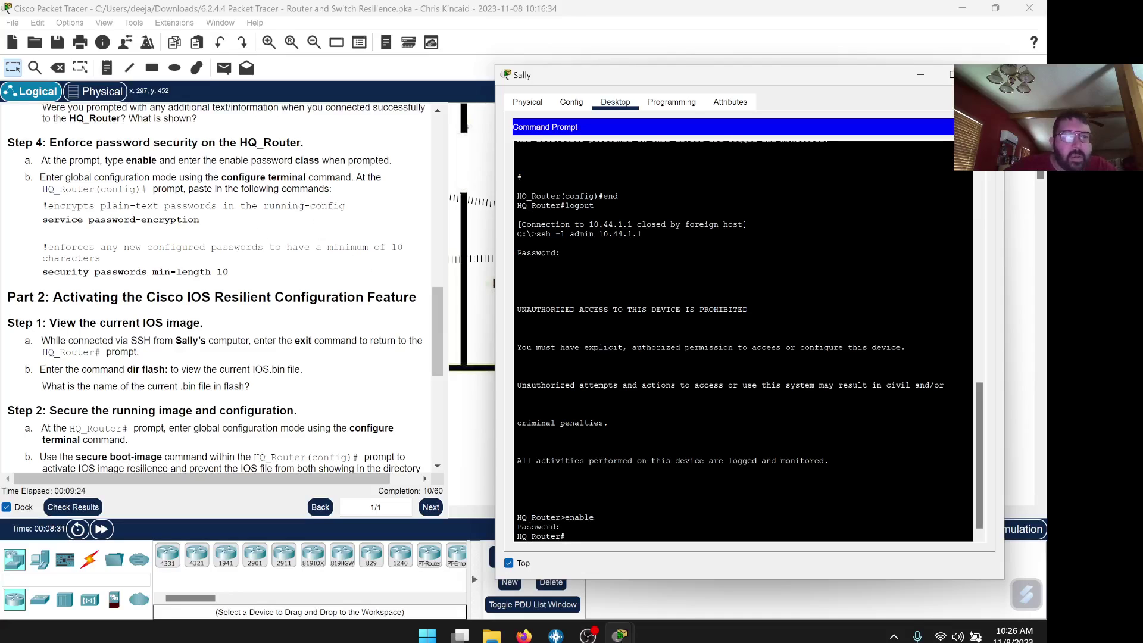
Paste 'configure terminal' at HQ_Router# to enter global configuration mode
{"action": "left_click_drag", "start_coordinate": [307, 177], "coordinate": [221, 177]}
{"action": "right_click", "coordinate": [237, 178]}
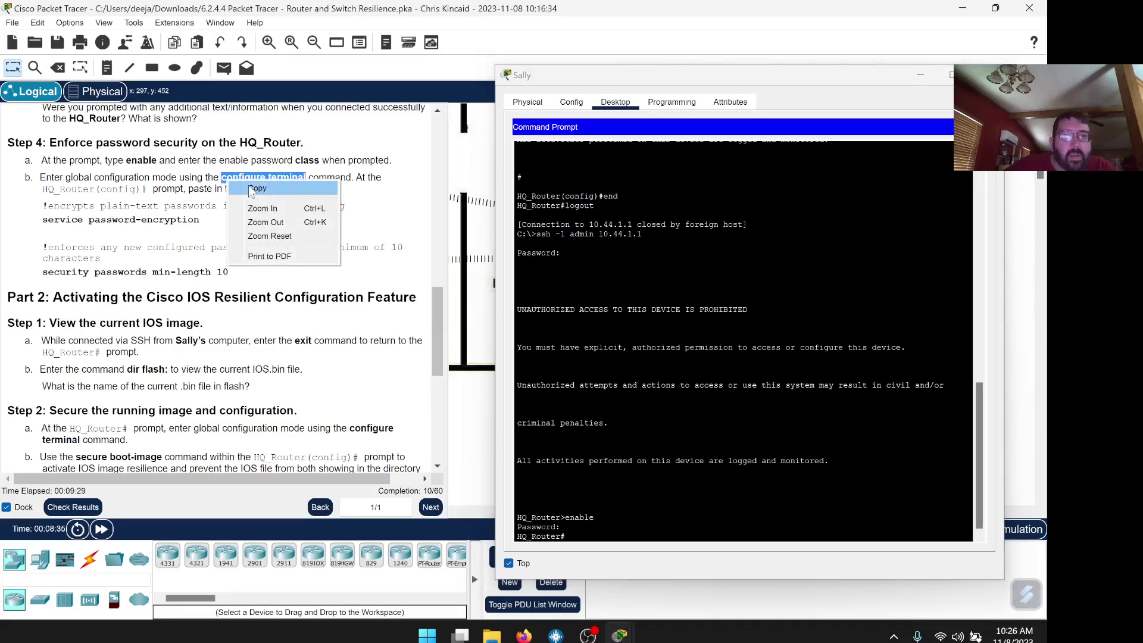
{"action": "left_click", "coordinate": [256, 186]}
{"action": "left_click", "coordinate": [565, 527]}
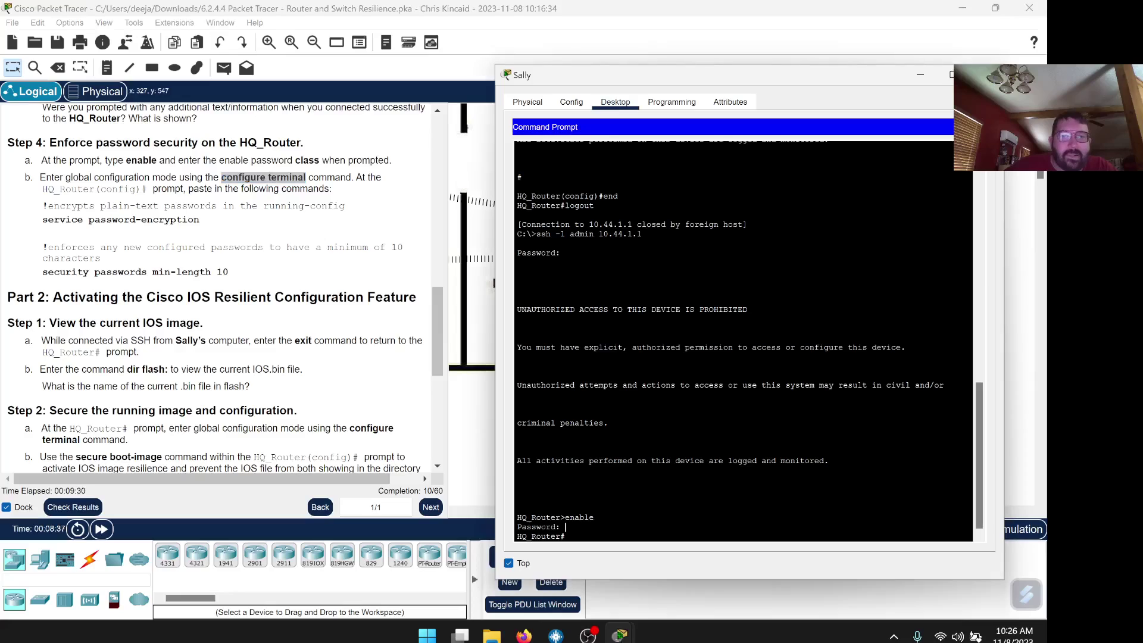
{"action": "right_click", "coordinate": [592, 532]}
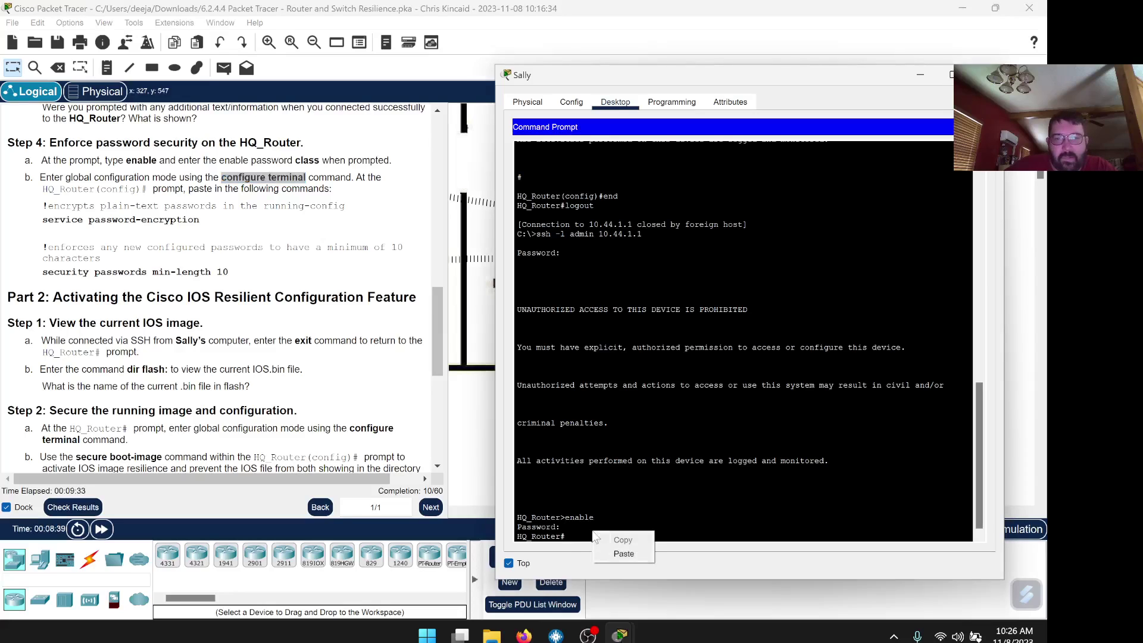
{"action": "left_click", "coordinate": [619, 552]}
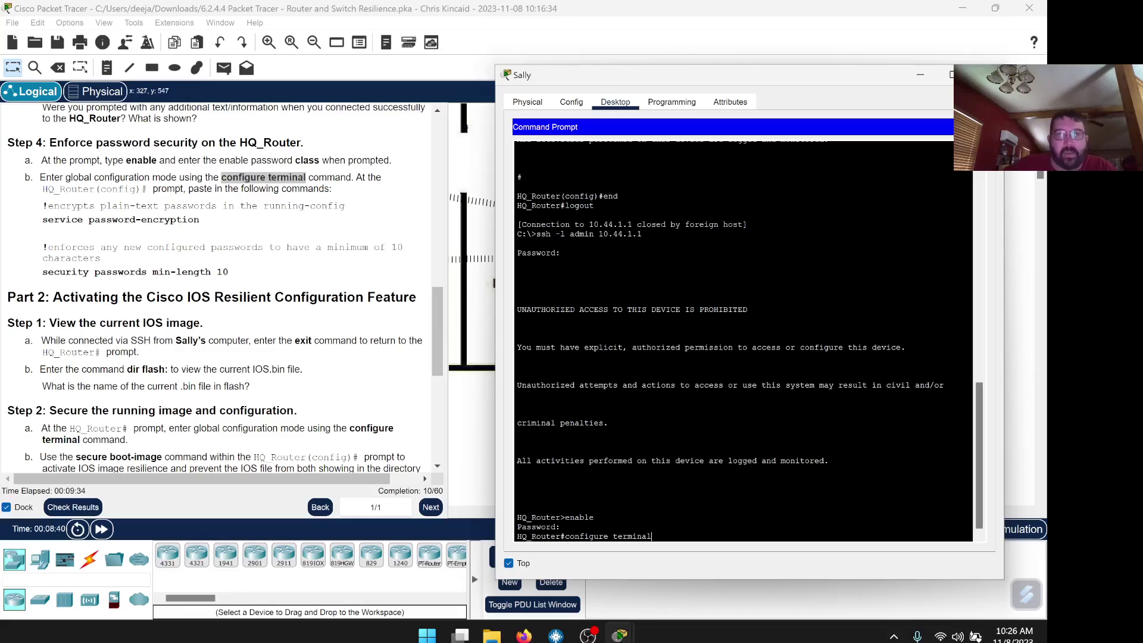
{"action": "key", "text": "Return"}
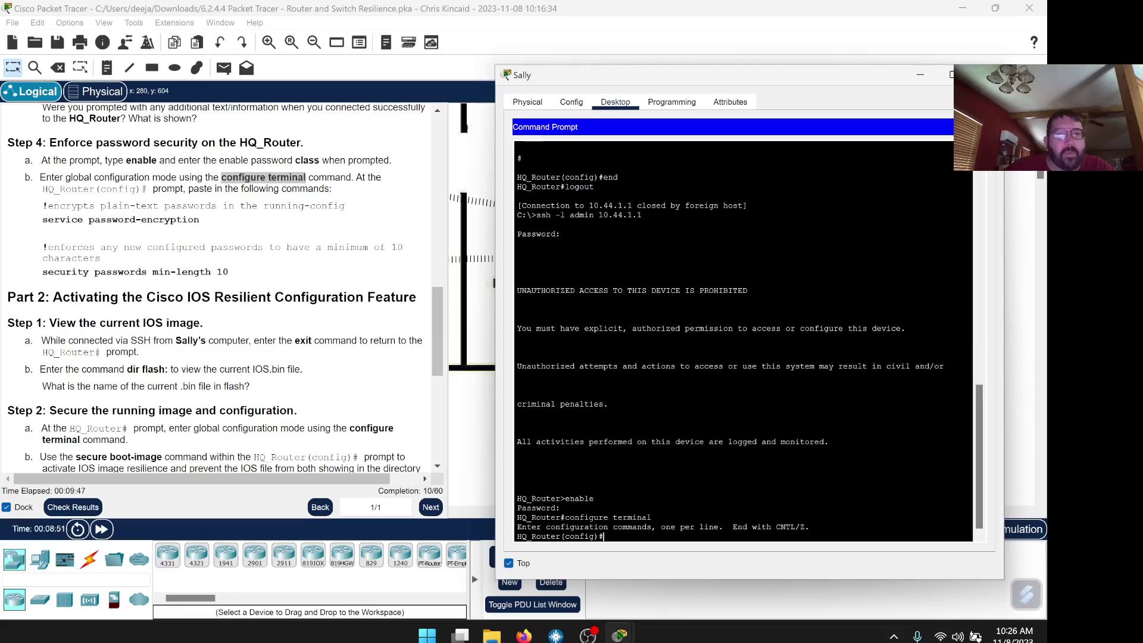
Paste 'service password-encryption' and 'security passwords min-length 10' at HQ_Router's config prompt
{"action": "left_click", "coordinate": [229, 272]}
{"action": "left_click_drag", "start_coordinate": [229, 271], "coordinate": [43, 213]}
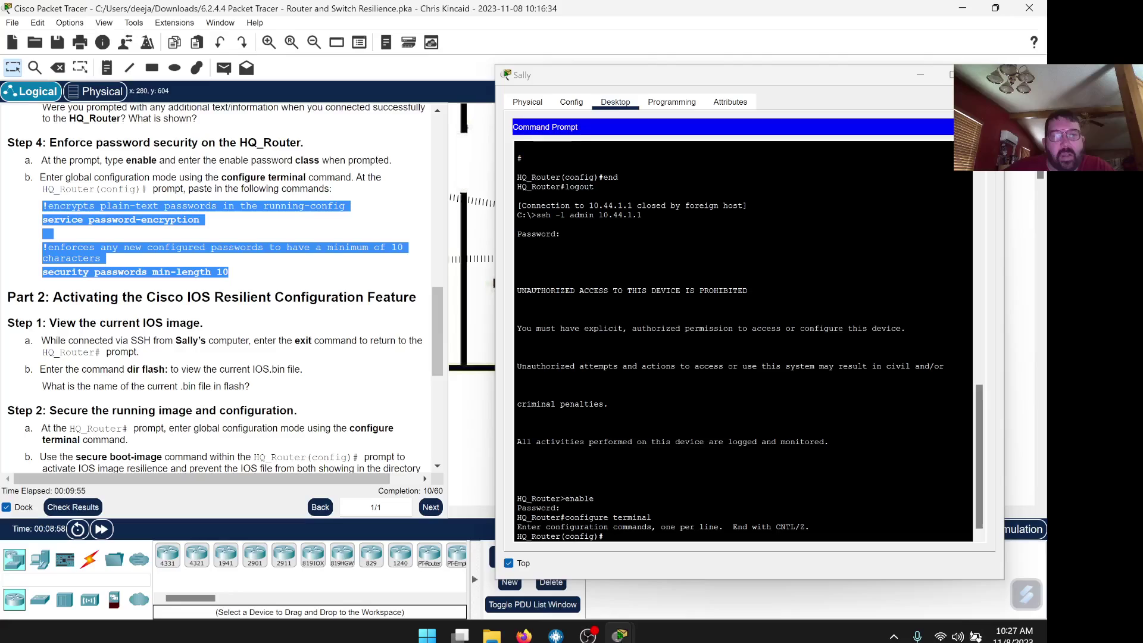
{"action": "right_click", "coordinate": [55, 208]}
{"action": "left_click", "coordinate": [77, 216]}
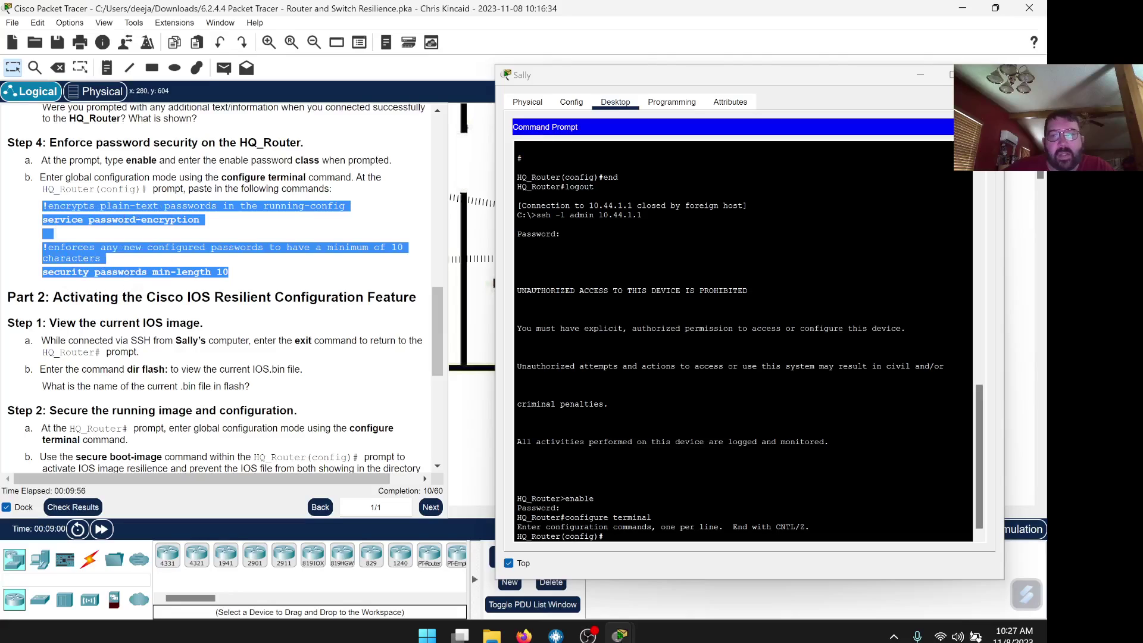
{"action": "left_click", "coordinate": [606, 537]}
{"action": "right_click", "coordinate": [608, 537]}
{"action": "left_click", "coordinate": [632, 558]}
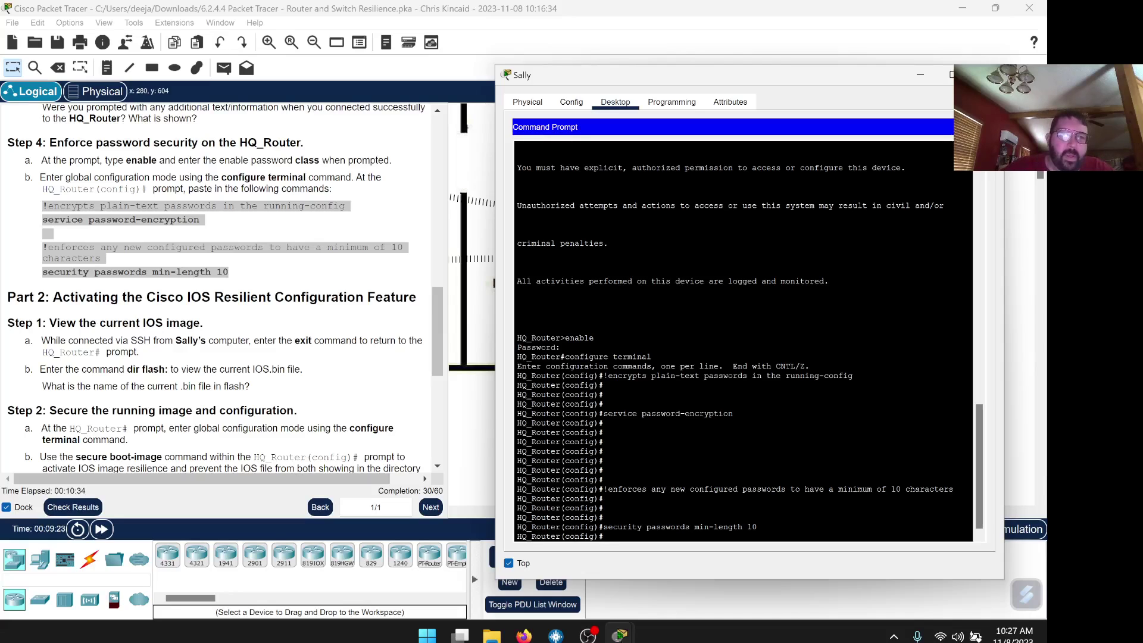
Scroll down to confirm the password commands were accepted and completion shows 30/60
{"action": "scroll", "coordinate": [220, 289], "scroll_direction": "down", "scroll_amount": 3}
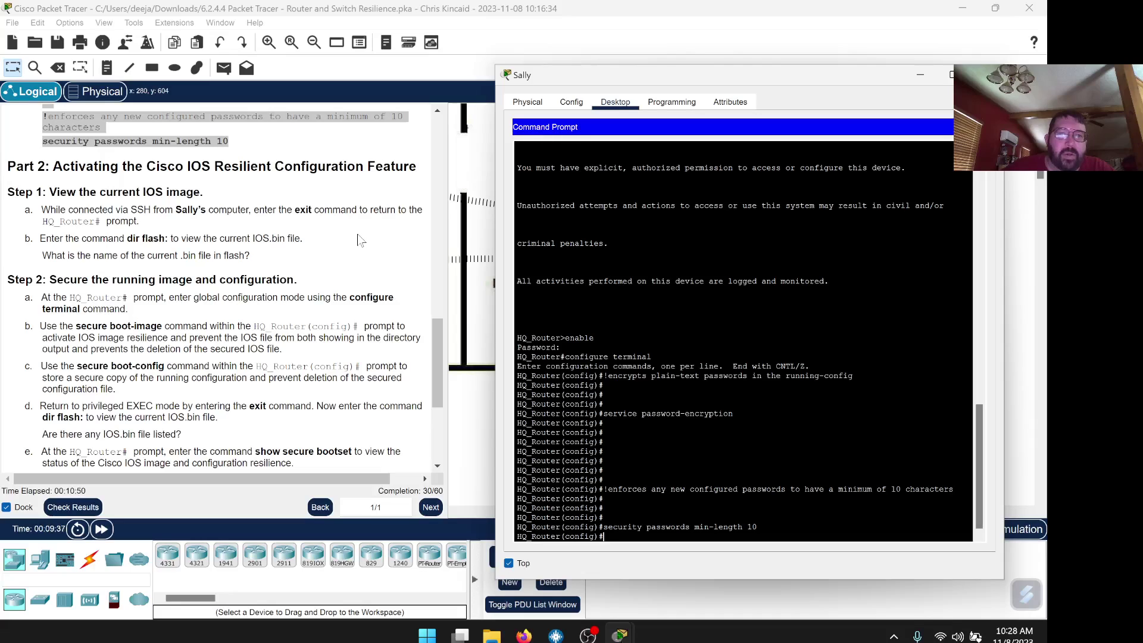
Exit config mode and run dir flash, locating the c2900-universalk9-mz.SPA.151-4.M4.bin image
{"action": "scroll", "coordinate": [359, 240], "scroll_direction": "down", "scroll_amount": 1}
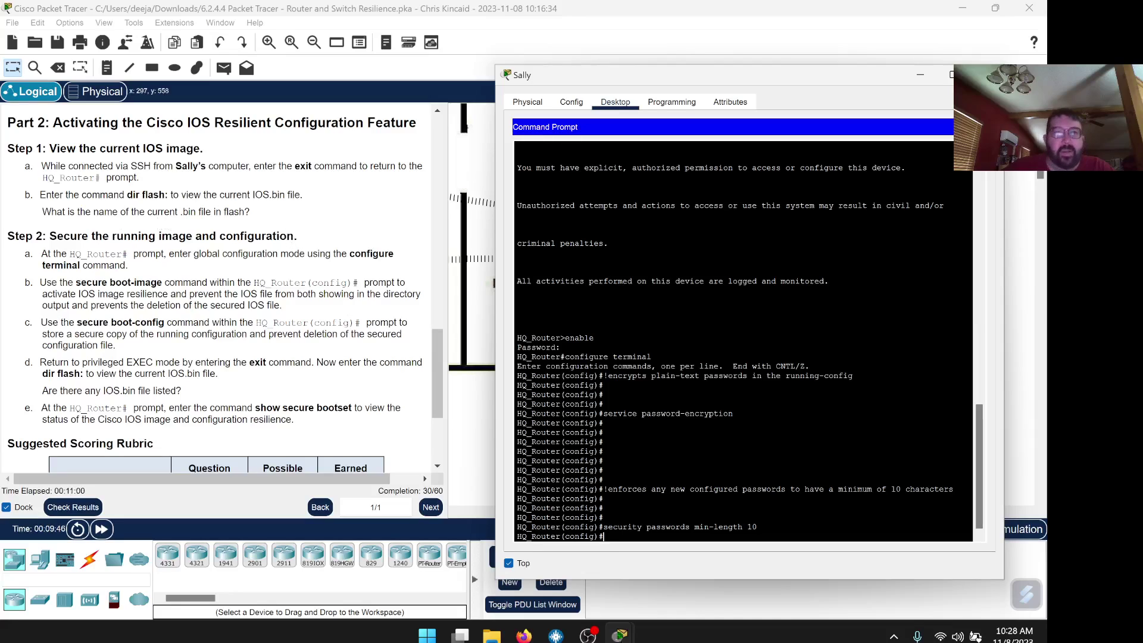
{"action": "type", "text": "exit"}
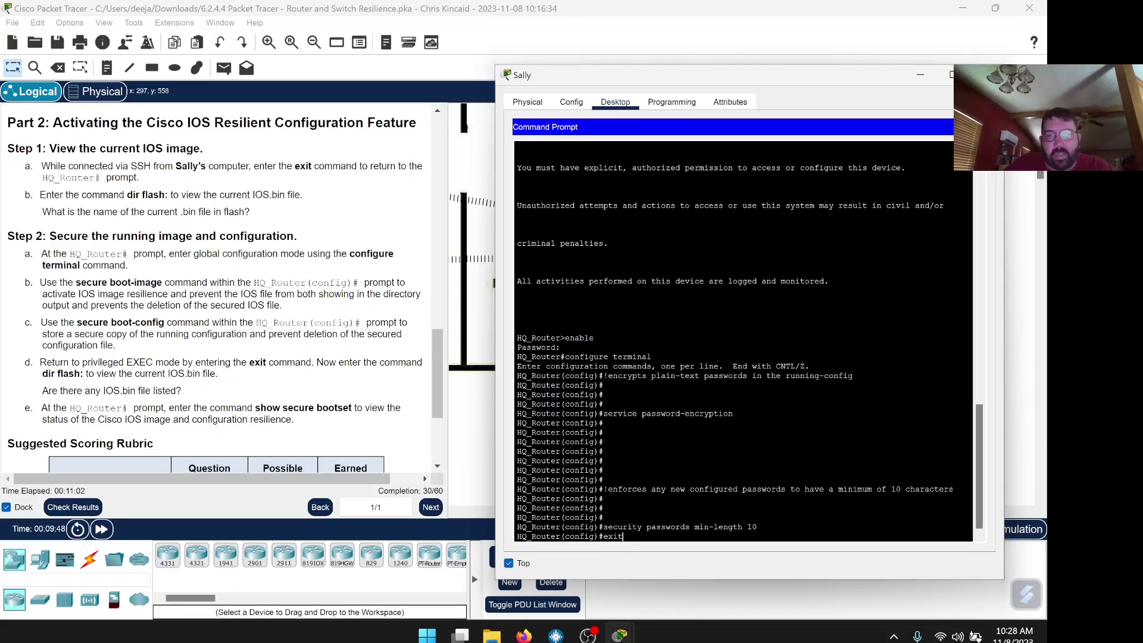
{"action": "key", "text": "Return"}
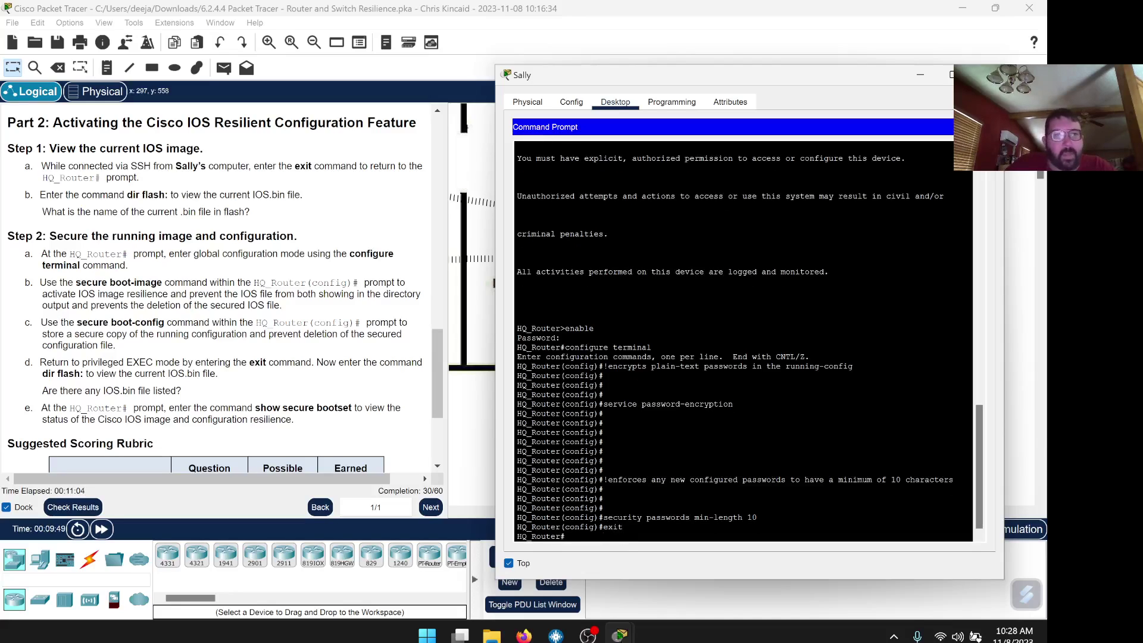
{"action": "type", "text": "dir f"}
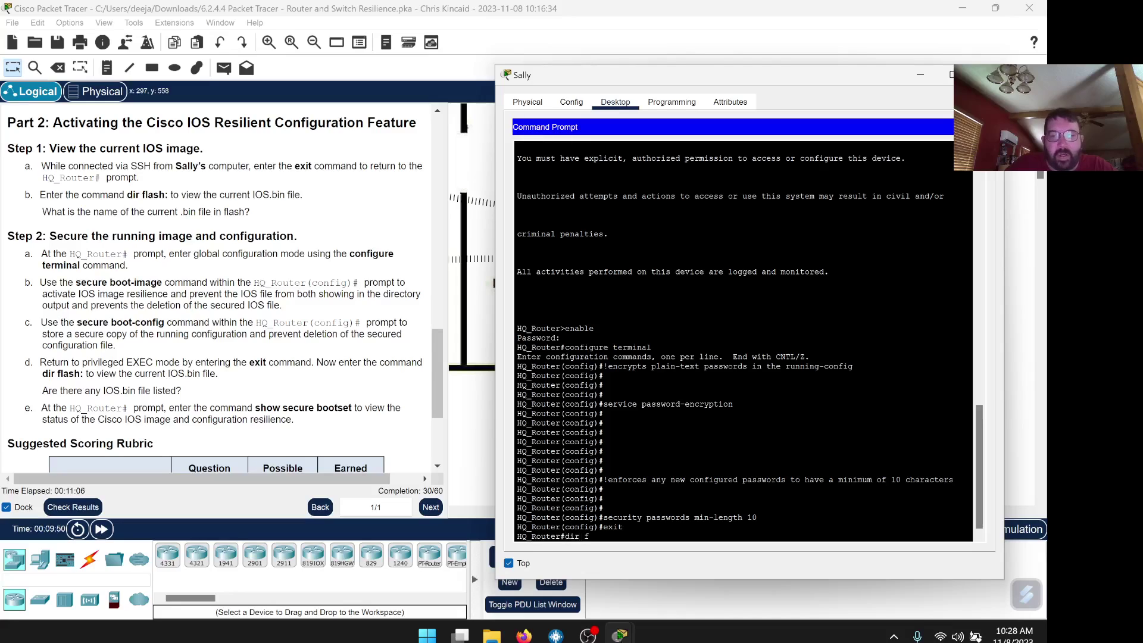
{"action": "type", "text": "lash"}
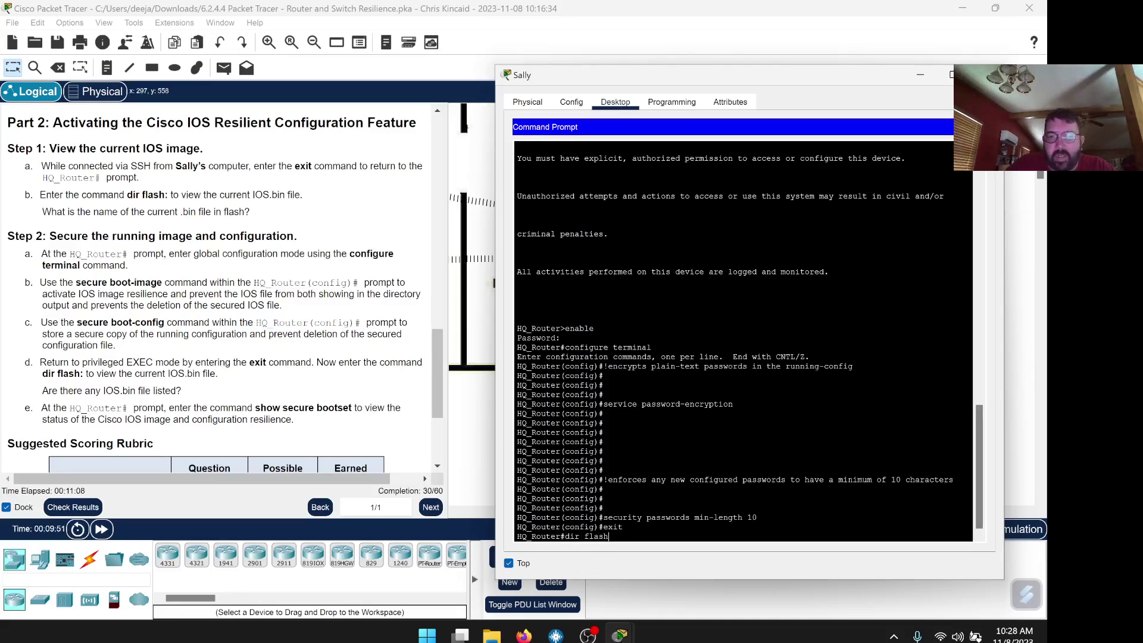
{"action": "key", "text": "Return"}
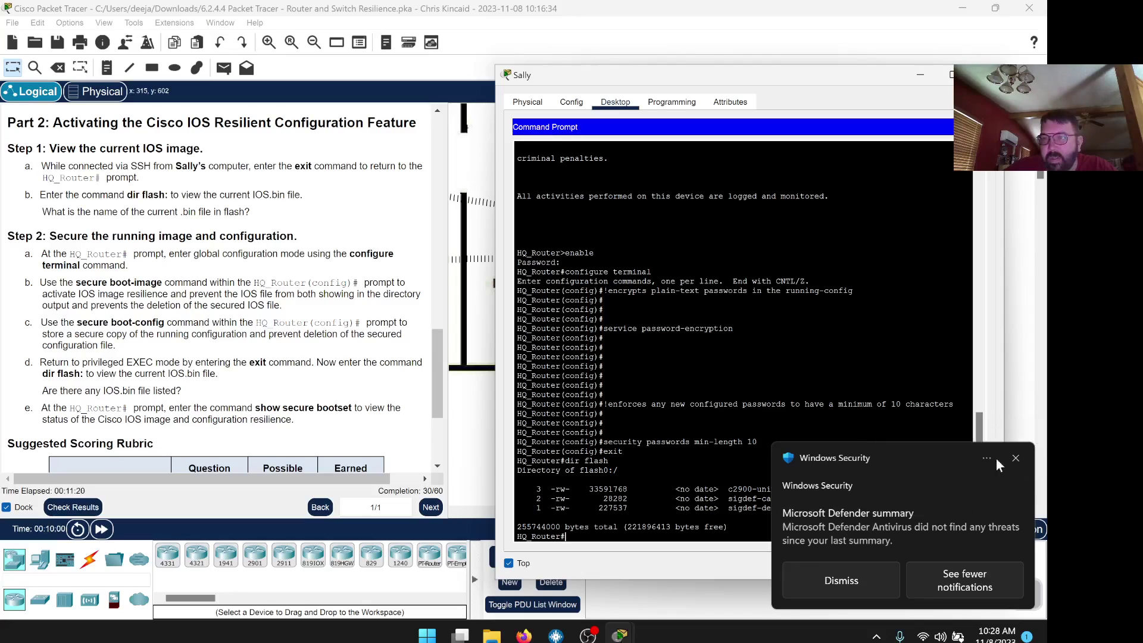
{"action": "left_click", "coordinate": [1022, 458]}
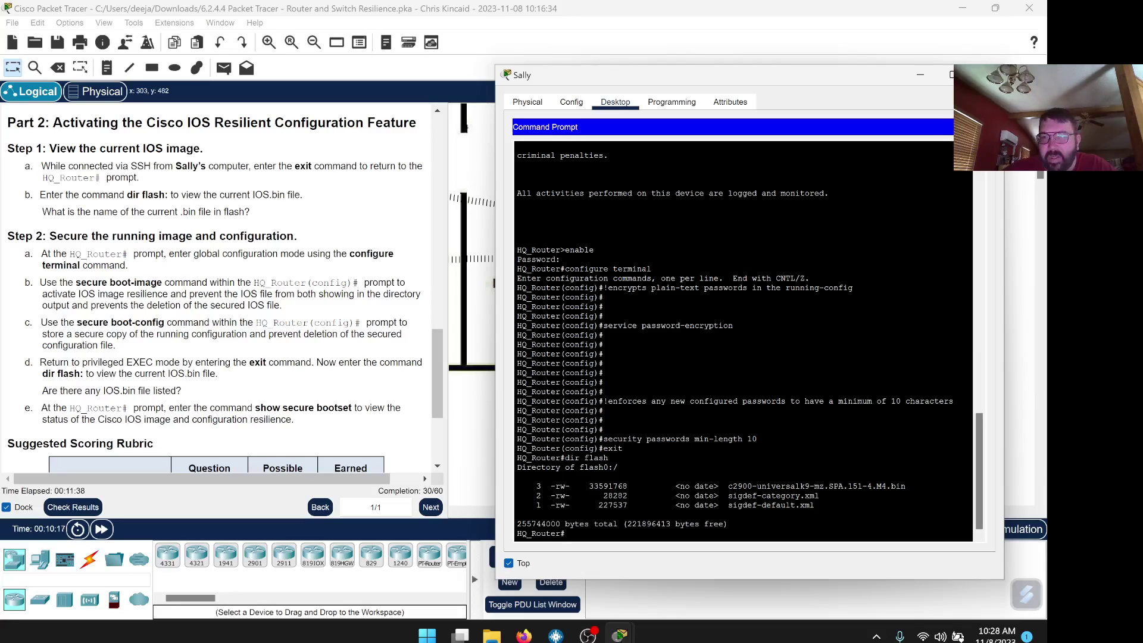
{"action": "left_click_drag", "start_coordinate": [906, 487], "coordinate": [723, 487]}
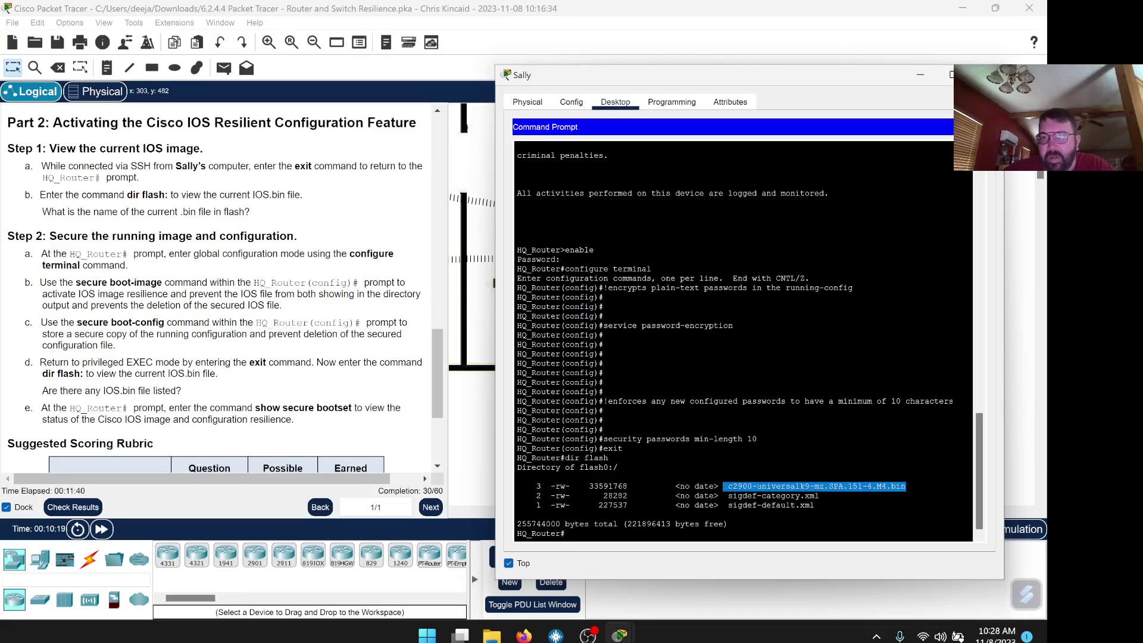
{"action": "left_click", "coordinate": [828, 487]}
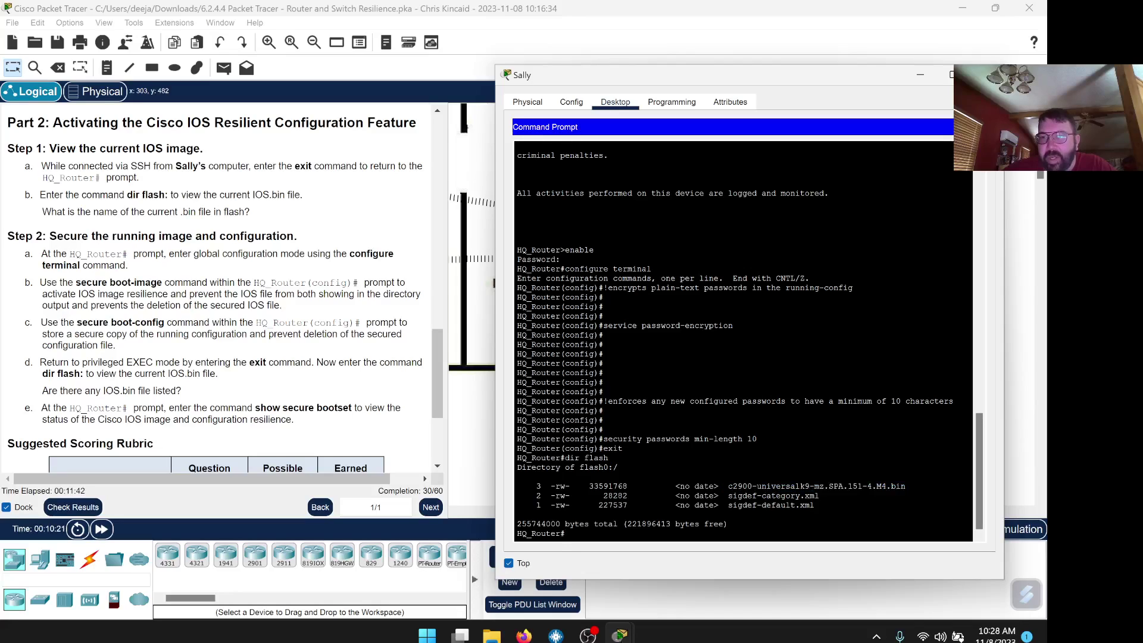
{"action": "left_click_drag", "start_coordinate": [906, 486], "coordinate": [727, 487]}
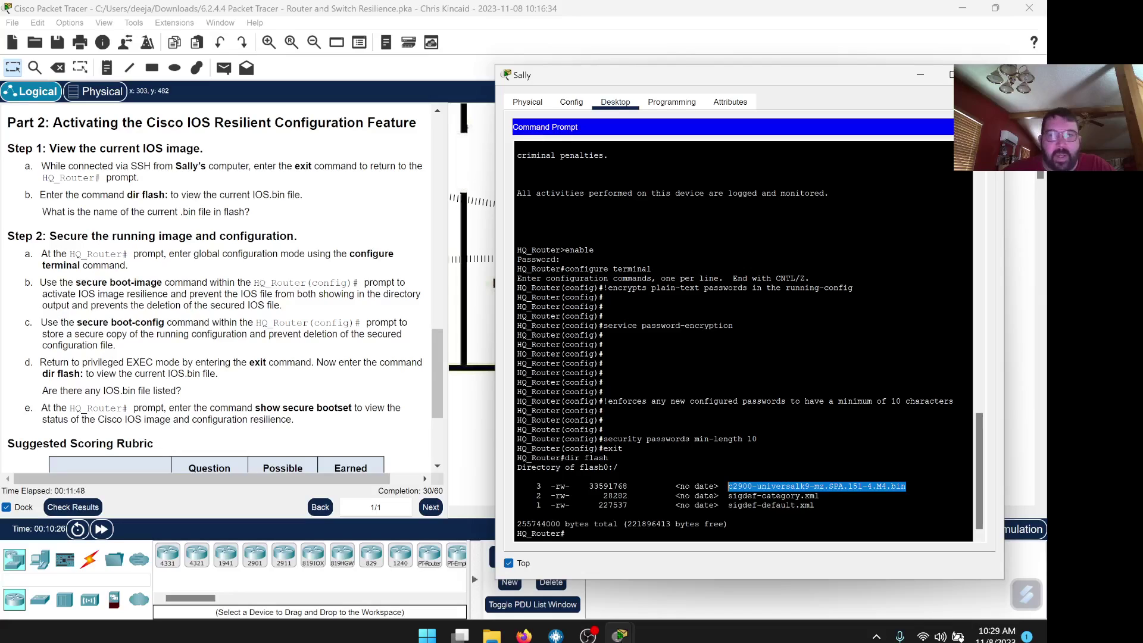
{"action": "right_click", "coordinate": [814, 486]}
{"action": "left_click", "coordinate": [827, 492]}
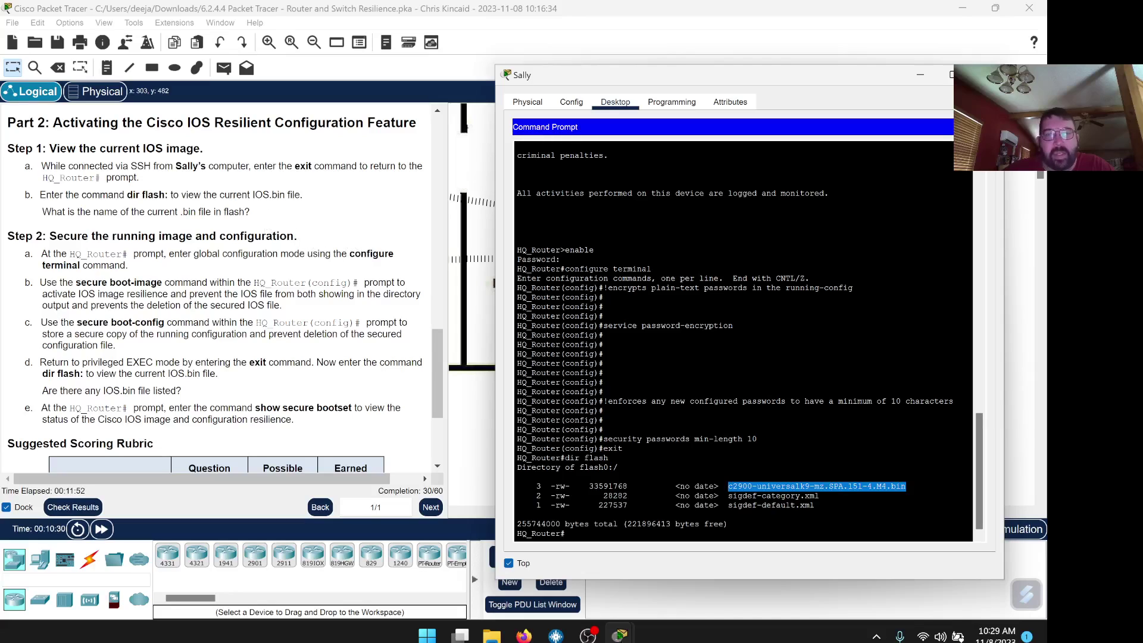
{"action": "scroll", "coordinate": [330, 313], "scroll_direction": "down", "scroll_amount": 3}
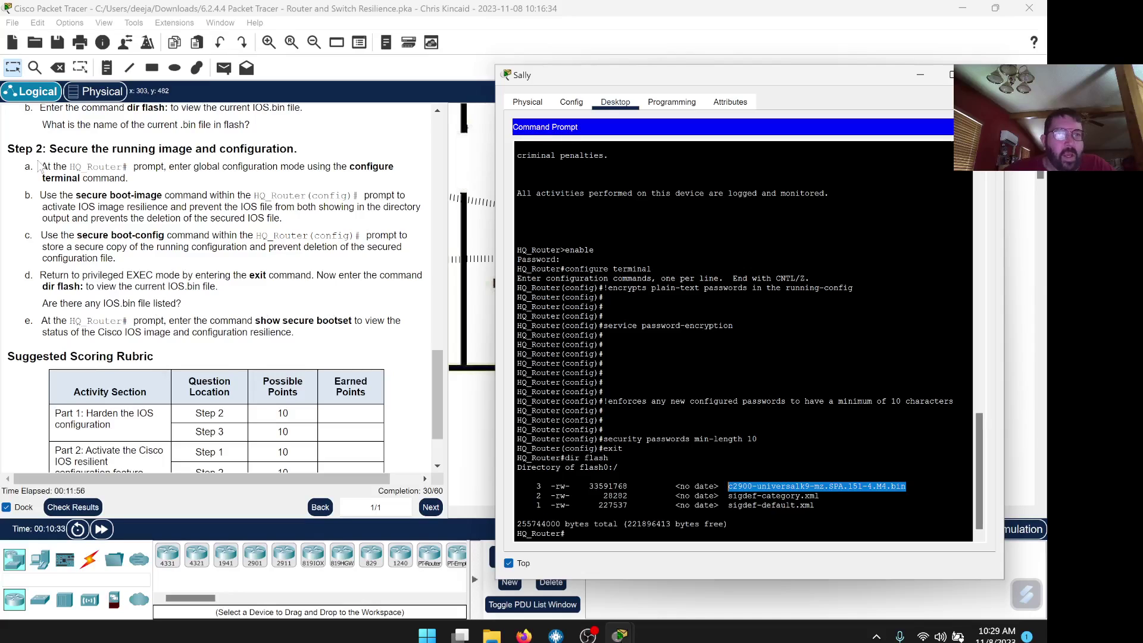
{"action": "scroll", "coordinate": [331, 314], "scroll_direction": "up", "scroll_amount": 1}
{"action": "scroll", "coordinate": [331, 314], "scroll_direction": "up", "scroll_amount": 3}
{"action": "scroll", "coordinate": [331, 313], "scroll_direction": "down", "scroll_amount": 4}
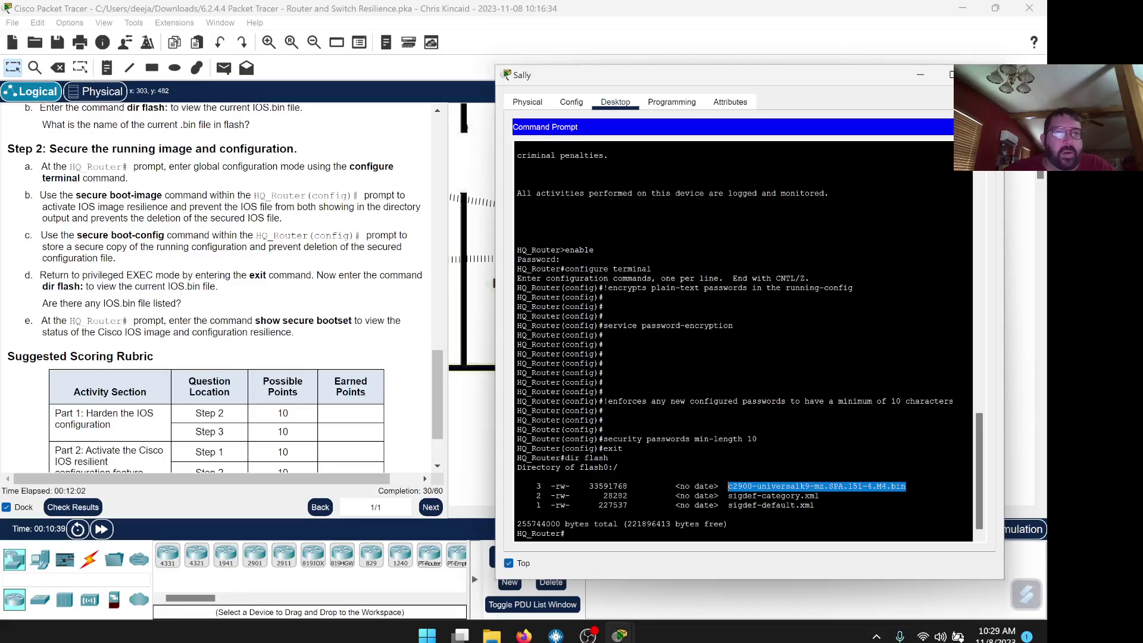
{"action": "left_click_drag", "start_coordinate": [517, 534], "coordinate": [564, 533]}
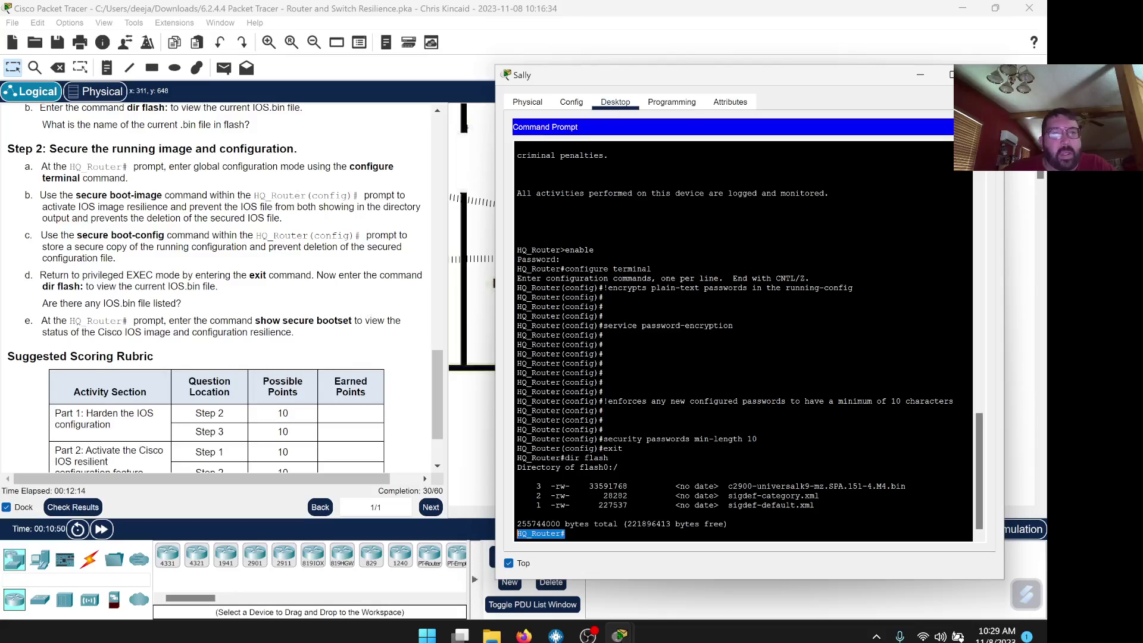
{"action": "left_click_drag", "start_coordinate": [79, 178], "coordinate": [349, 167]}
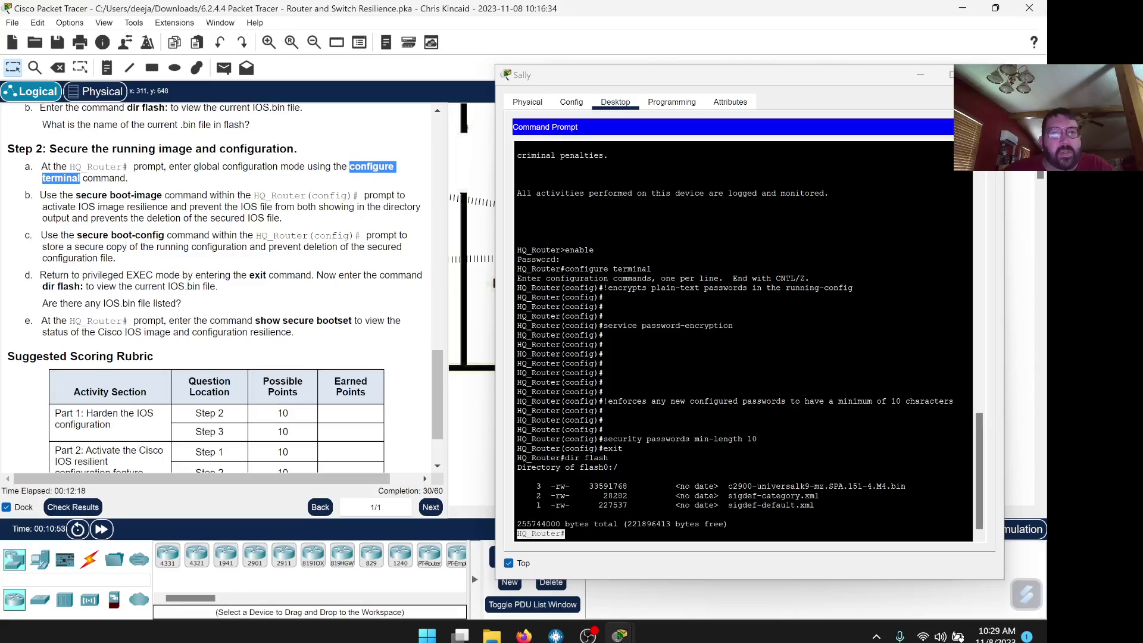
Copy 'configure terminal' from the instructions and run it on HQ_Router to enter global configuration
{"action": "right_click", "coordinate": [354, 169]}
{"action": "left_click", "coordinate": [384, 175]}
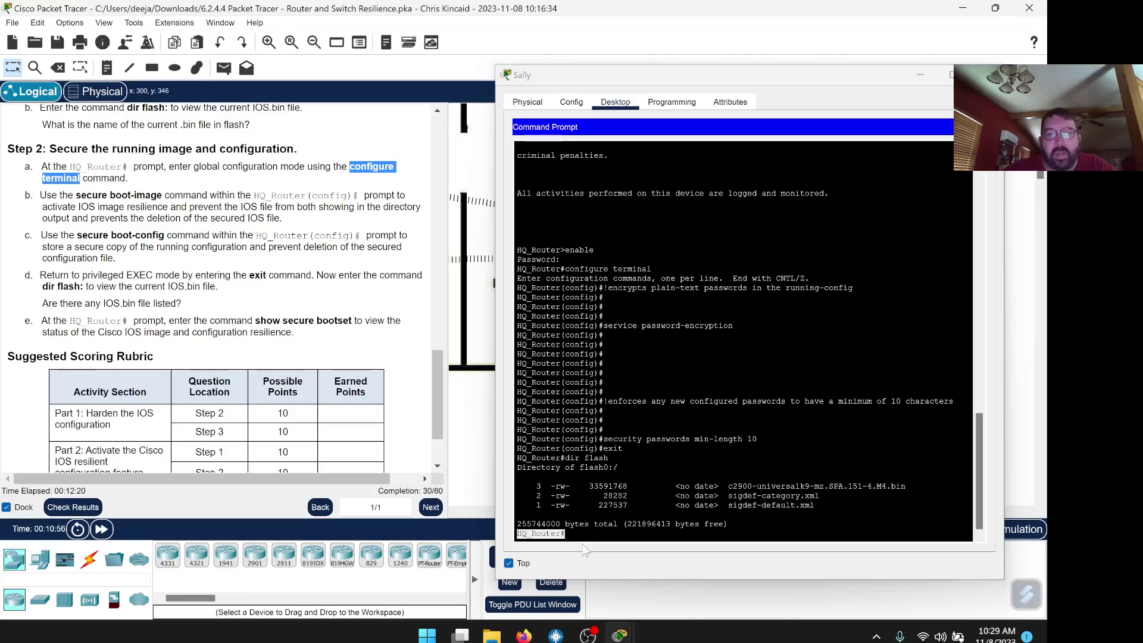
{"action": "left_click", "coordinate": [603, 558]}
{"action": "key", "text": "ctrl+v"}
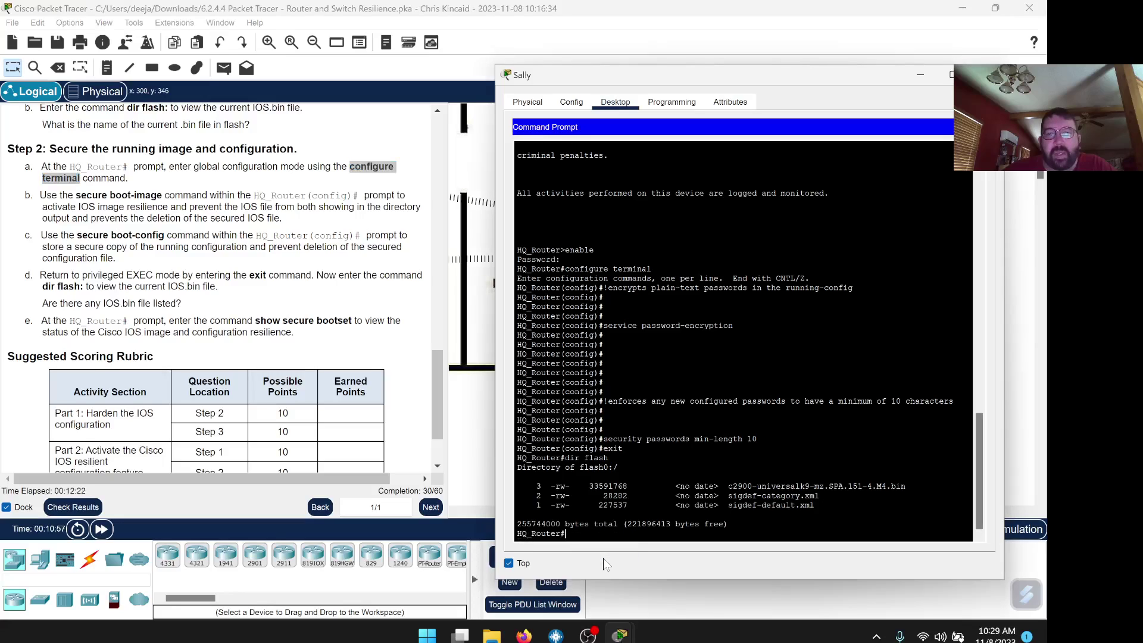
{"action": "key", "text": "Return"}
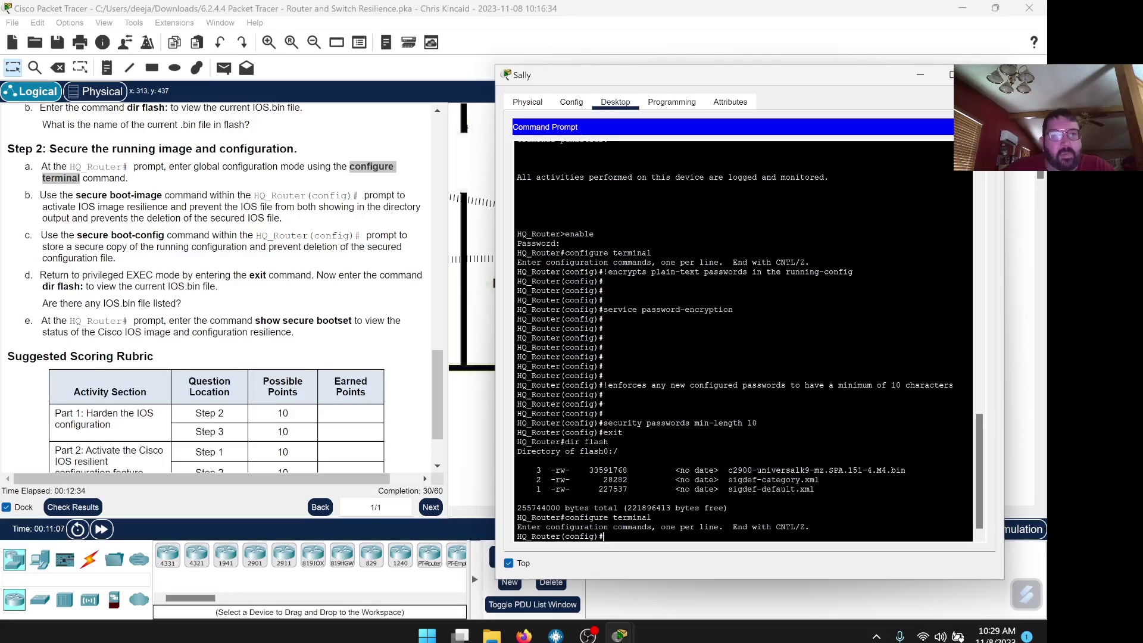
Copy 'secure boot-image' from the instructions and run it at the config prompt
{"action": "left_click_drag", "start_coordinate": [162, 196], "coordinate": [76, 195]}
{"action": "right_click", "coordinate": [80, 197]}
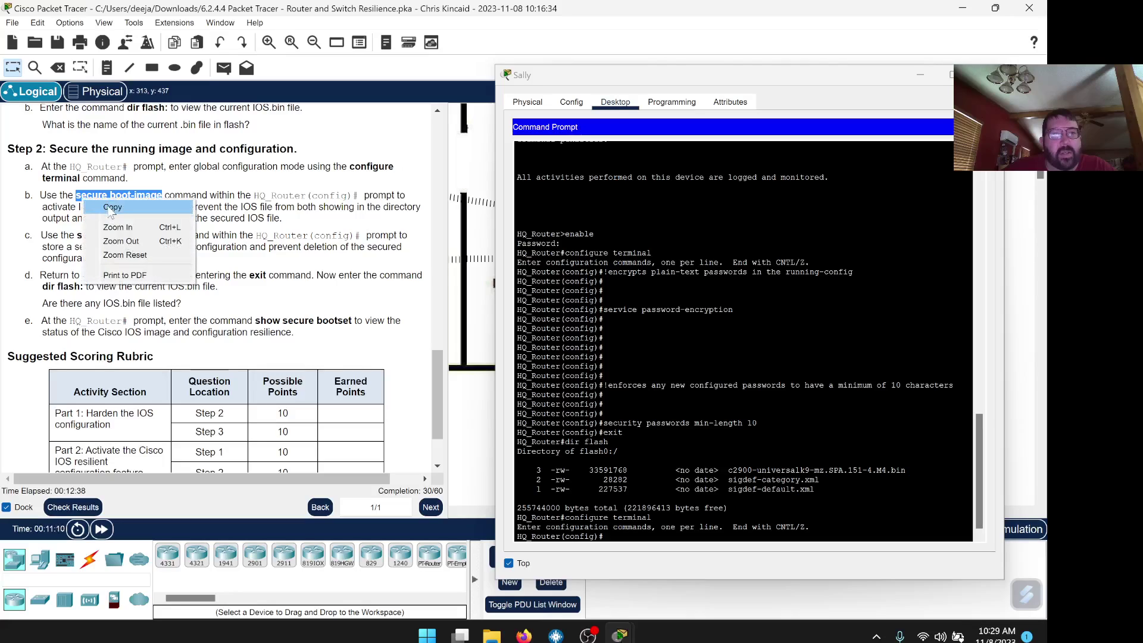
{"action": "left_click", "coordinate": [110, 205]}
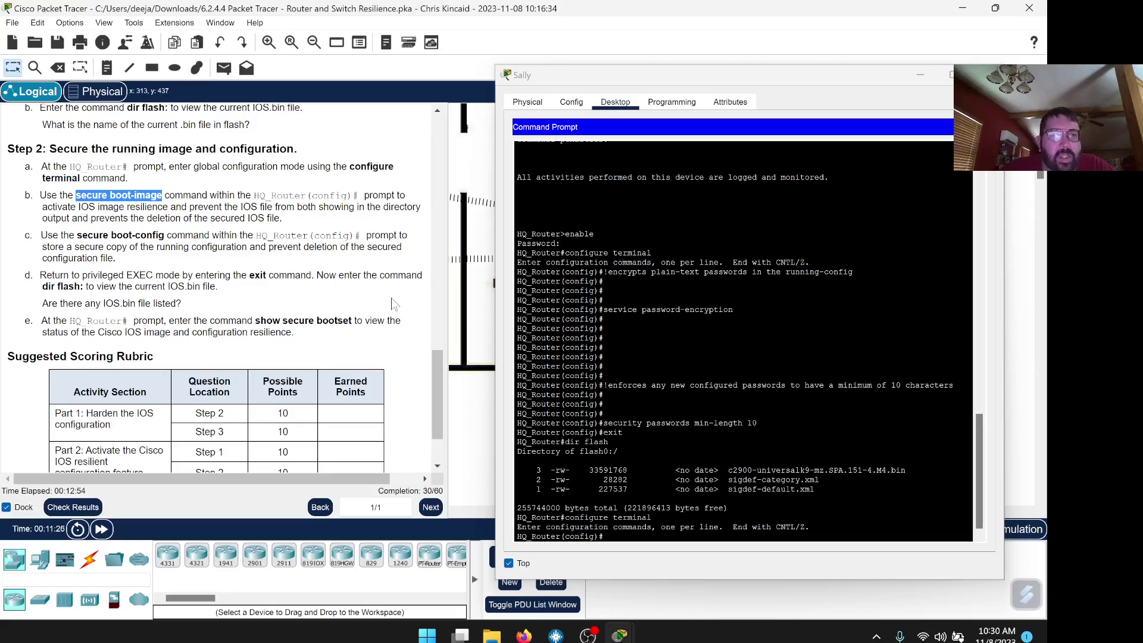
{"action": "scroll", "coordinate": [392, 305], "scroll_direction": "down", "scroll_amount": 1}
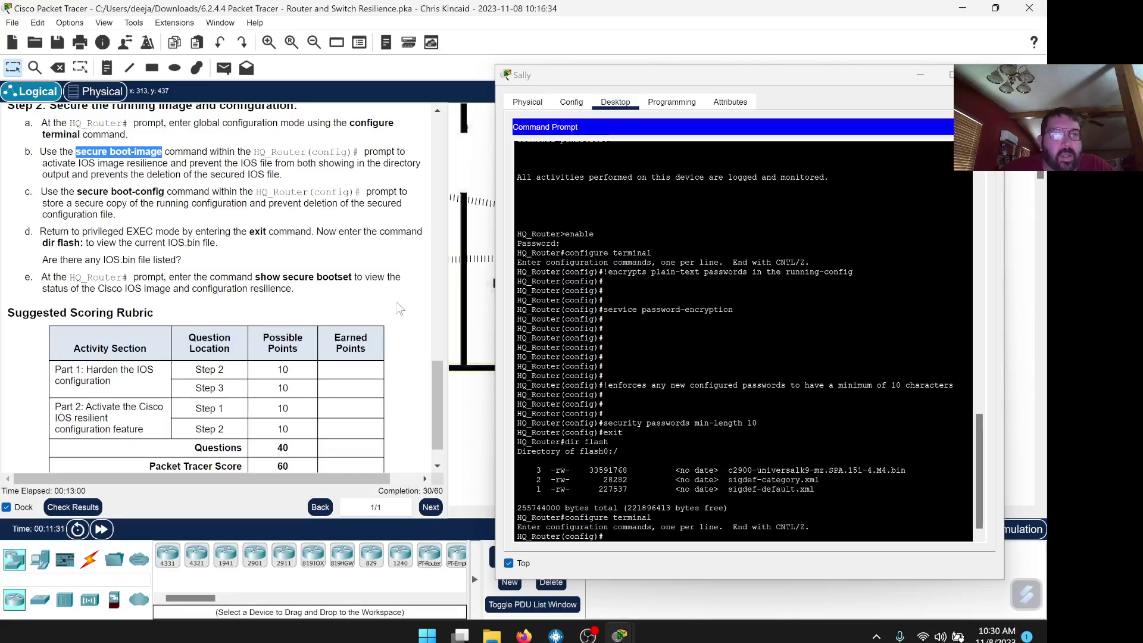
{"action": "left_click", "coordinate": [654, 565]}
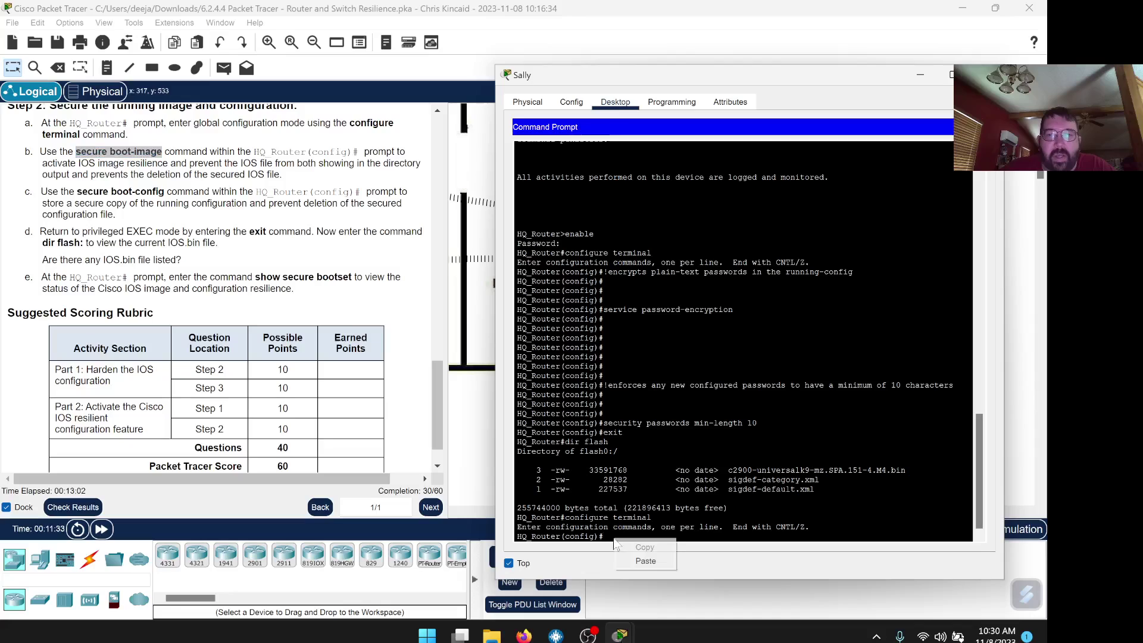
{"action": "key", "text": "ctrl+v"}
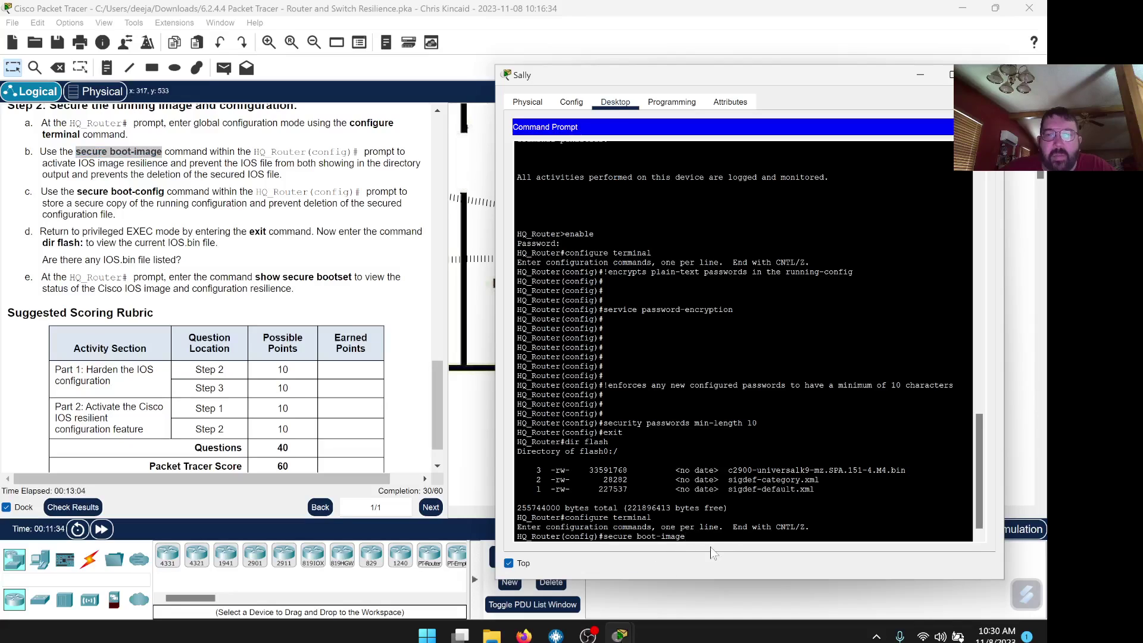
{"action": "key", "text": "Return"}
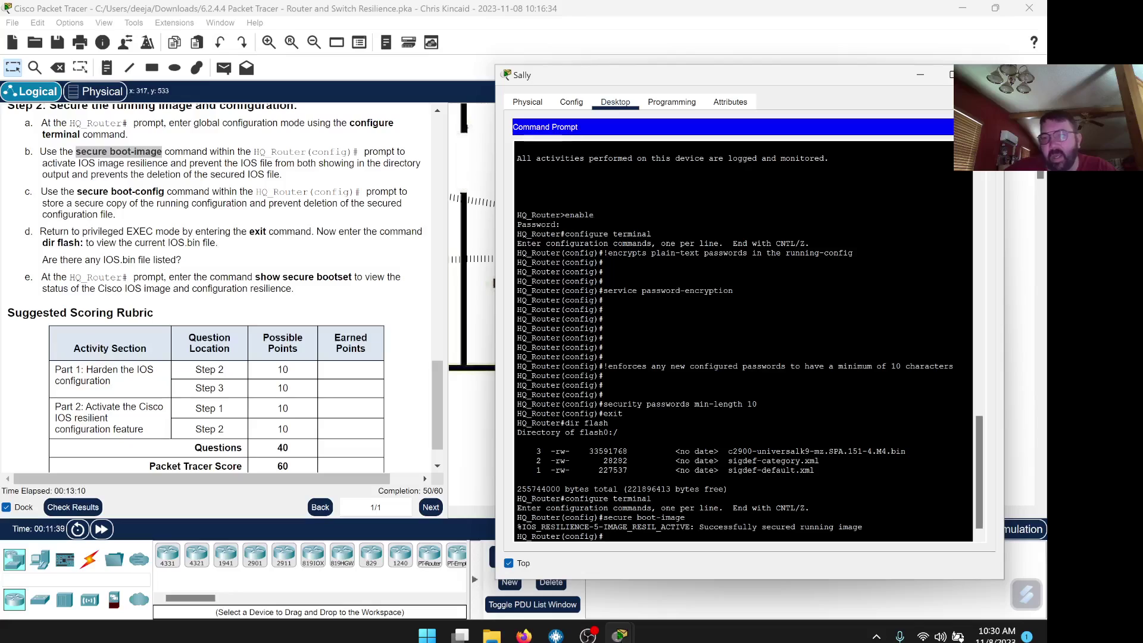
Highlight the image-secured success message in the router terminal
{"action": "left_click_drag", "start_coordinate": [862, 527], "coordinate": [699, 527]}
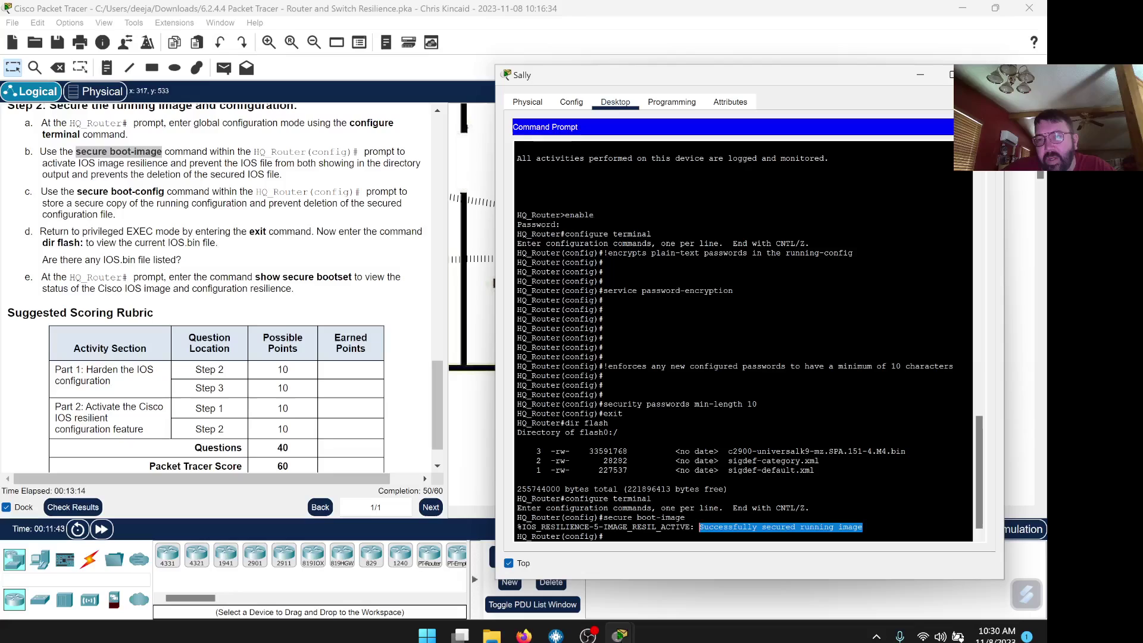
{"action": "key", "text": "ctrl+c"}
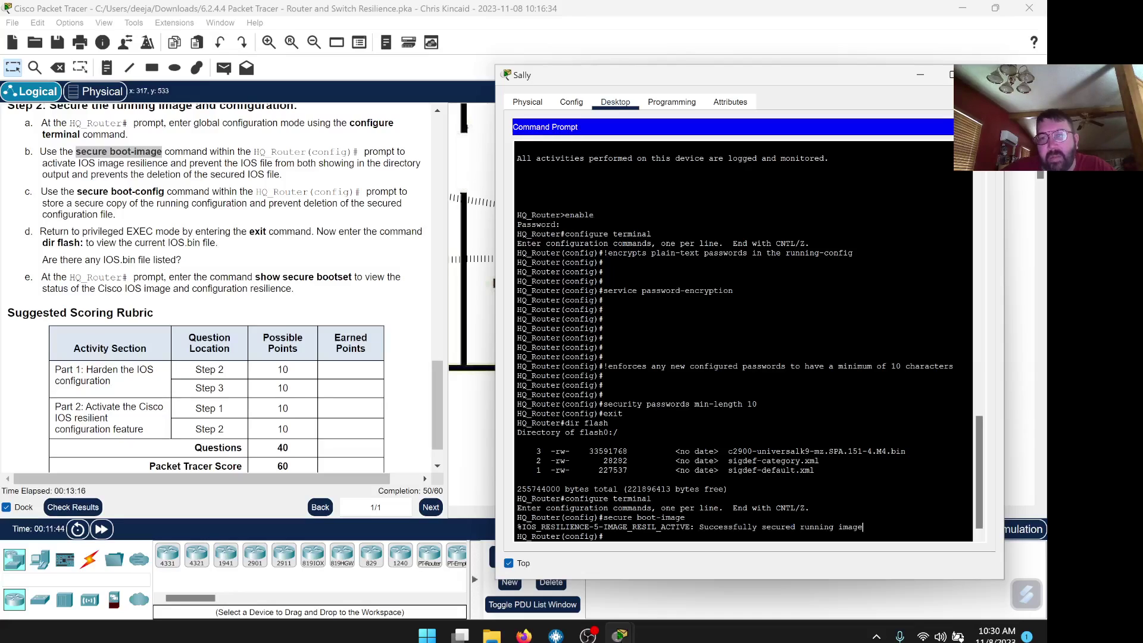
{"action": "left_click_drag", "start_coordinate": [516, 518], "coordinate": [632, 518]}
{"action": "key", "text": "ctrl+c"}
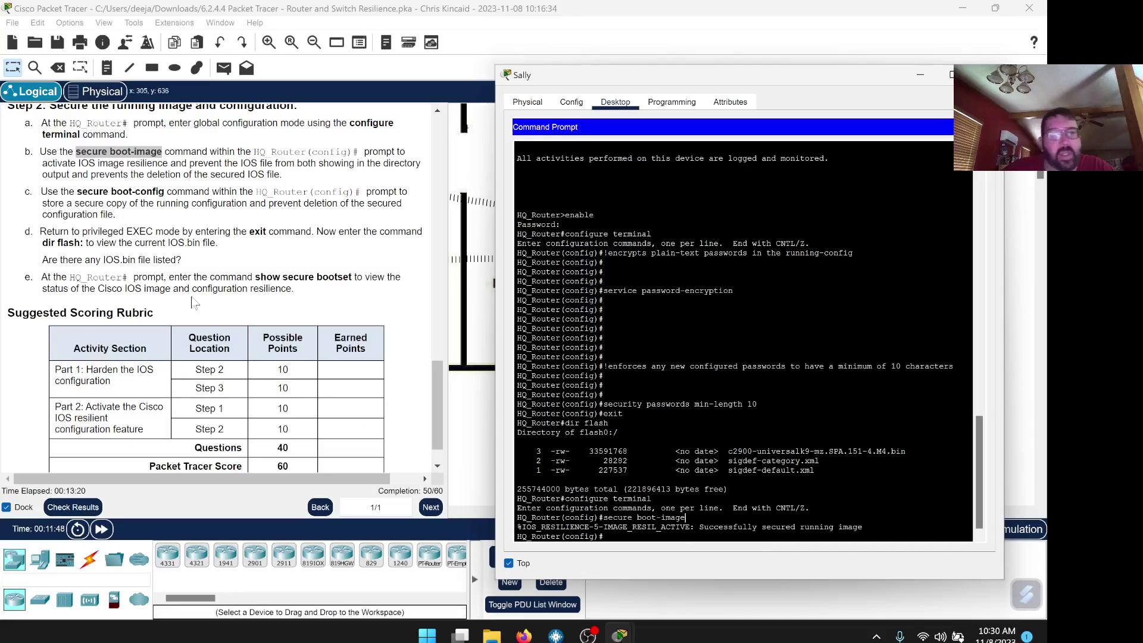
Copy 'secure boot-config' from the instructions and run it at HQ_Router's config prompt
{"action": "left_click_drag", "start_coordinate": [164, 192], "coordinate": [76, 191]}
{"action": "right_click", "coordinate": [84, 194]}
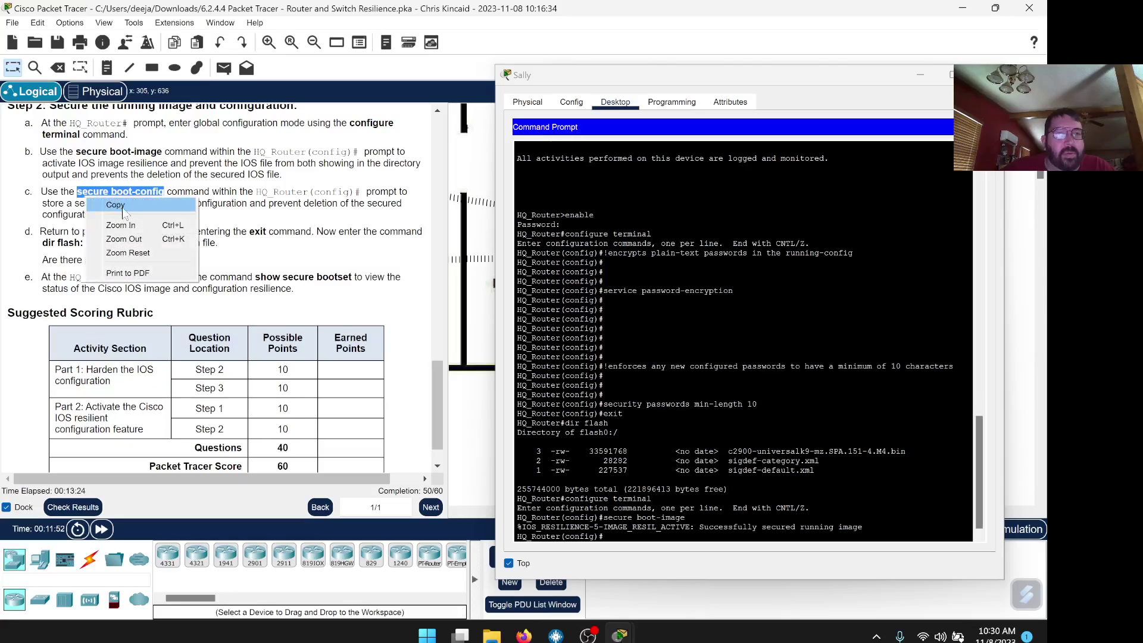
{"action": "left_click", "coordinate": [107, 203]}
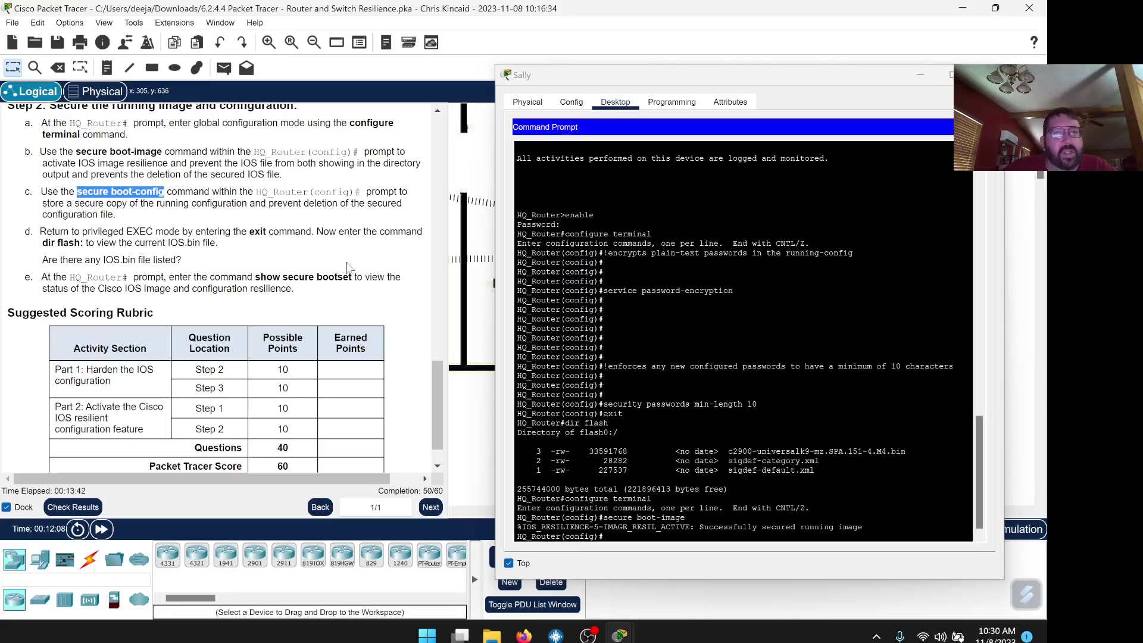
{"action": "scroll", "coordinate": [348, 268], "scroll_direction": "down", "scroll_amount": 1}
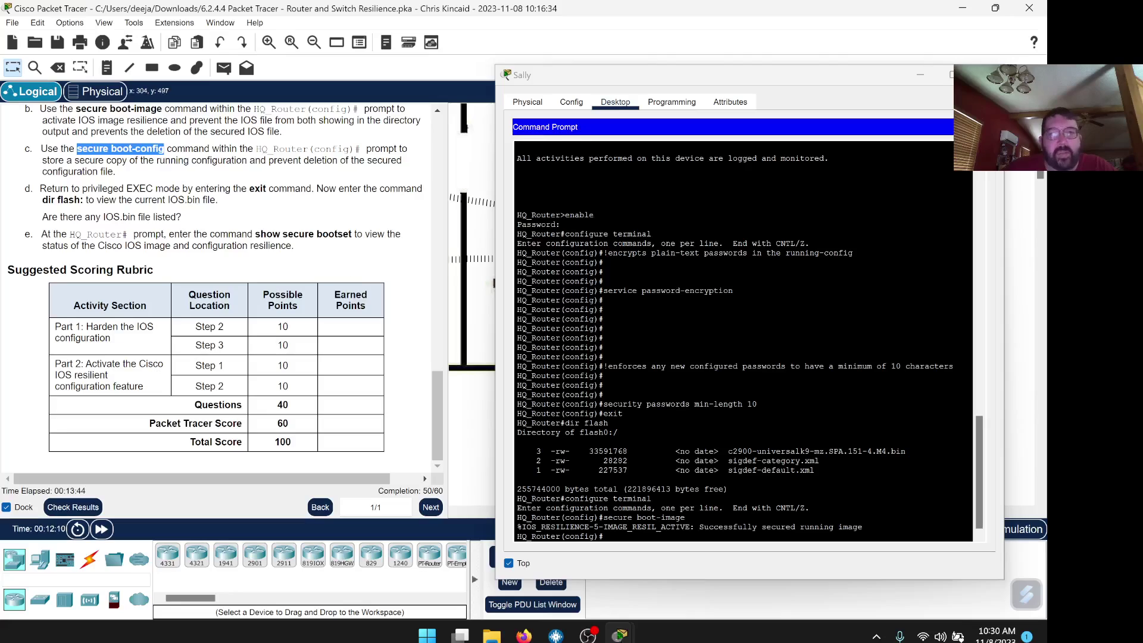
{"action": "left_click", "coordinate": [613, 535]}
{"action": "right_click", "coordinate": [613, 534]}
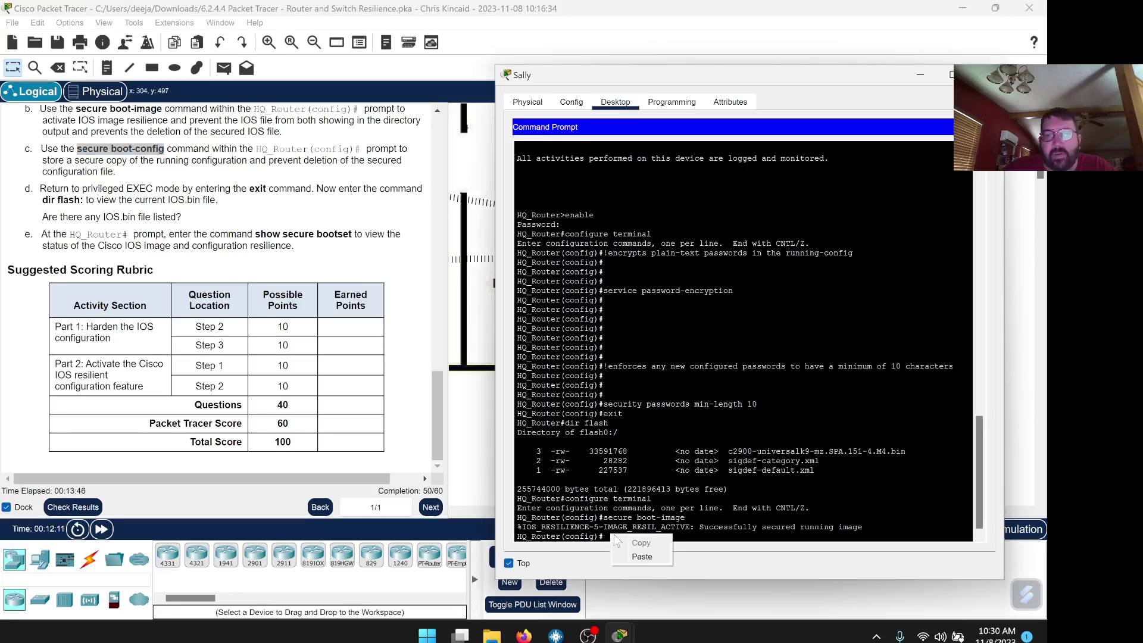
{"action": "left_click", "coordinate": [635, 560]}
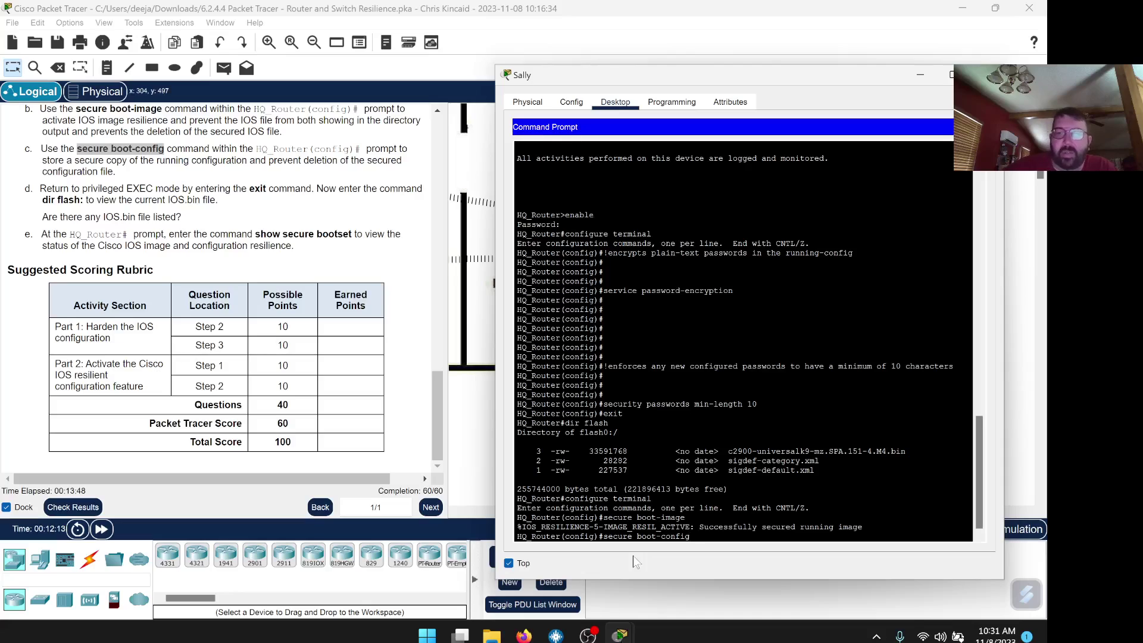
{"action": "key", "text": "Return"}
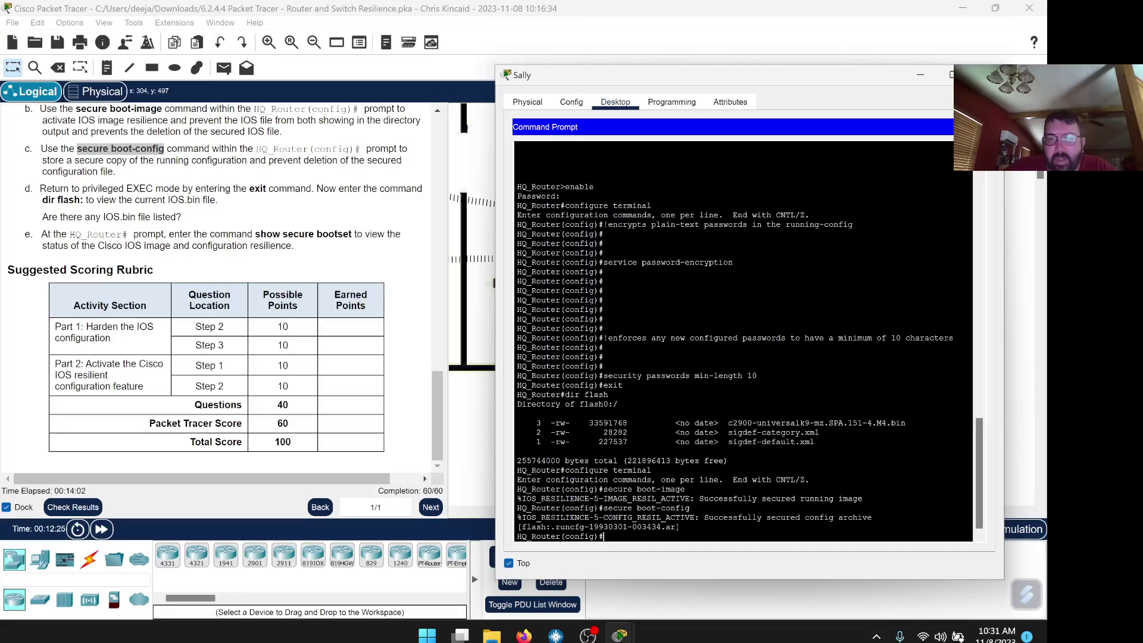
Highlight the config-archive success message in the terminal output
{"action": "left_click_drag", "start_coordinate": [681, 527], "coordinate": [705, 518]}
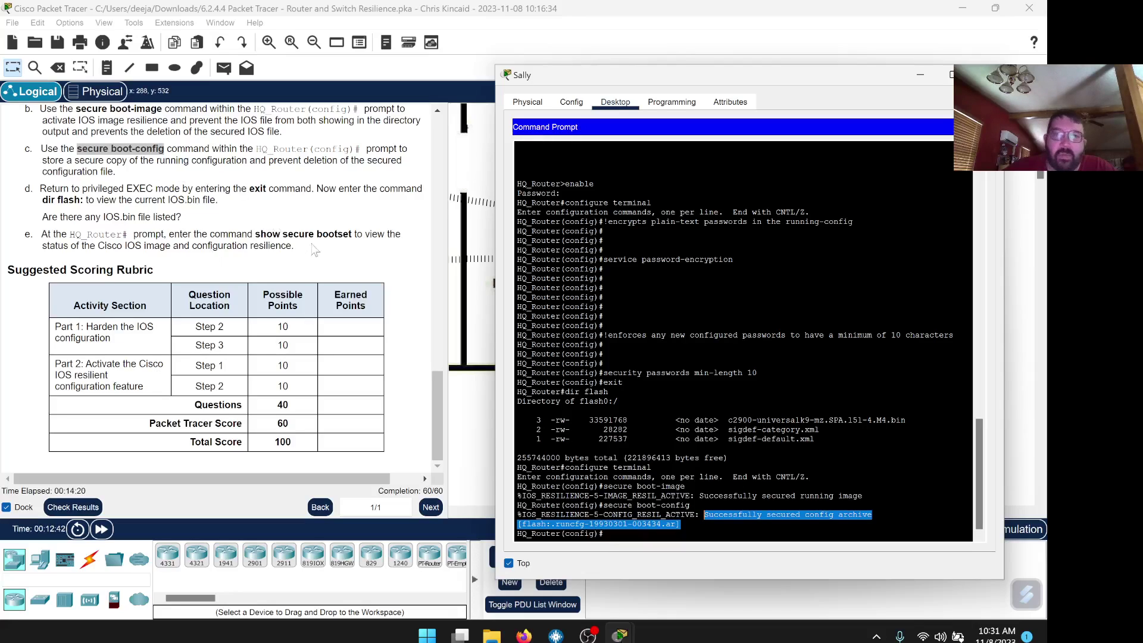
{"action": "key", "text": "ctrl+c"}
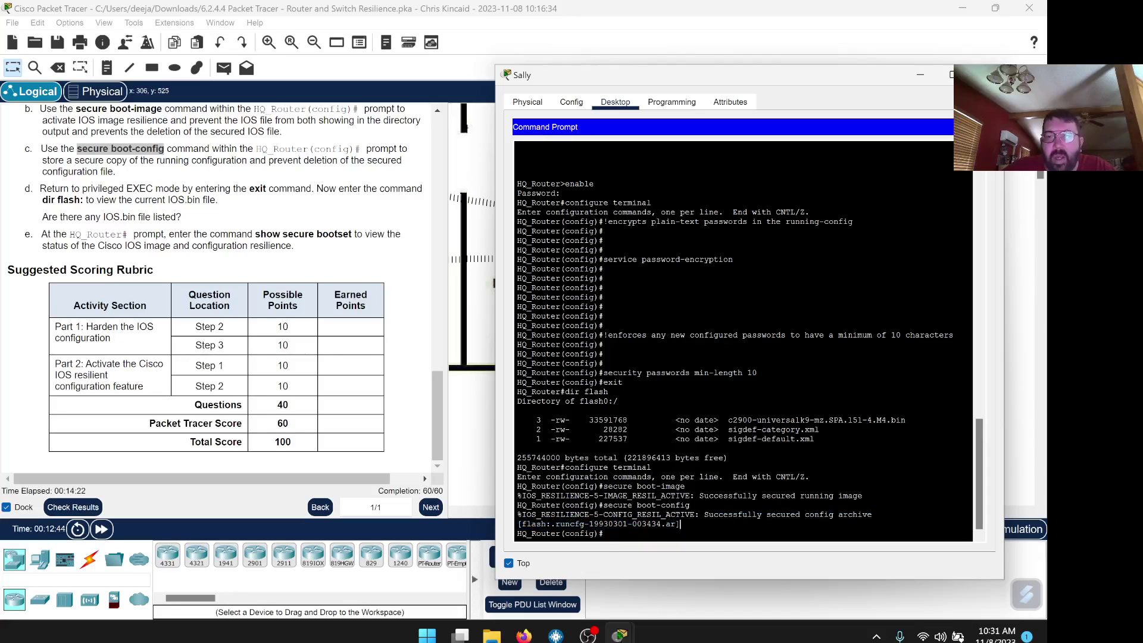
{"action": "left_click_drag", "start_coordinate": [681, 524], "coordinate": [705, 514]}
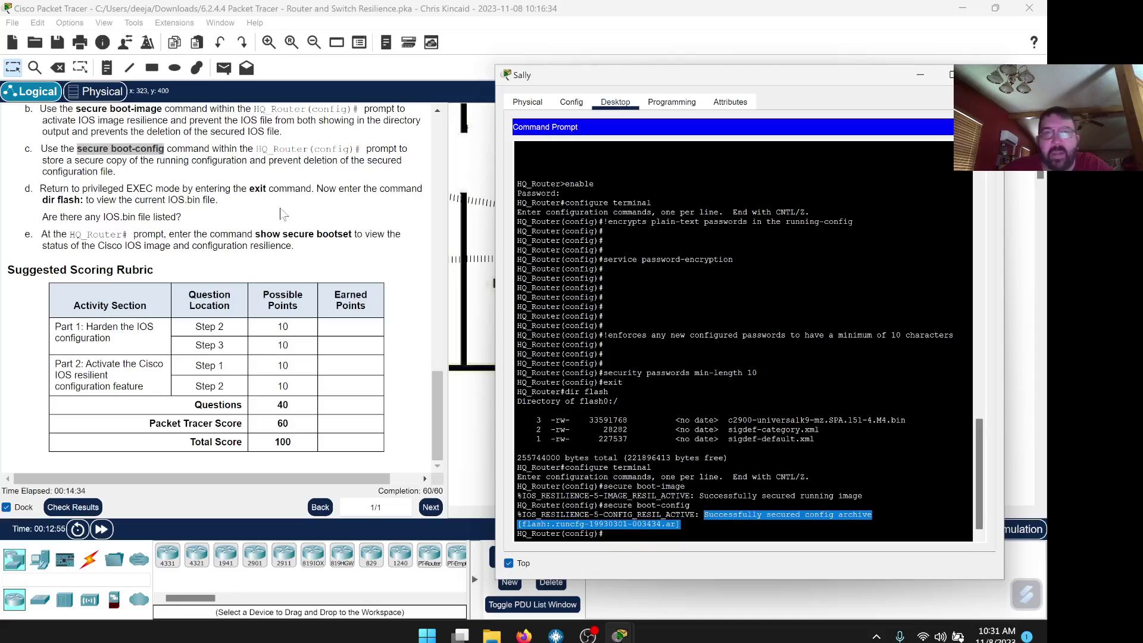
{"action": "left_click", "coordinate": [604, 534]}
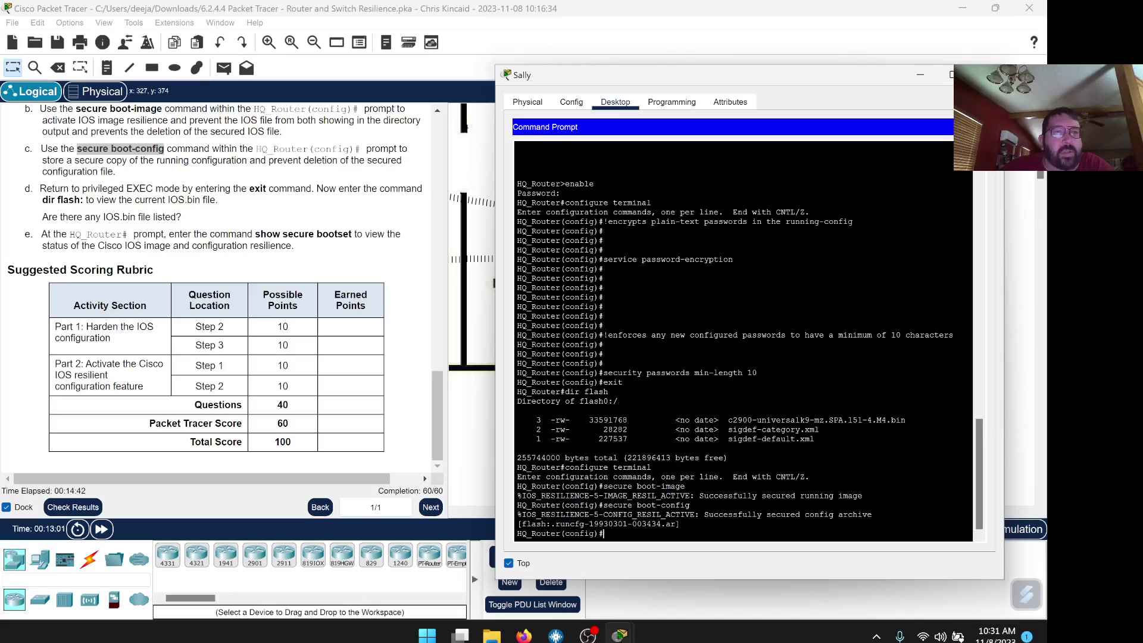
{"action": "scroll", "coordinate": [225, 286], "scroll_direction": "up", "scroll_amount": 4}
{"action": "scroll", "coordinate": [225, 286], "scroll_direction": "down", "scroll_amount": 4}
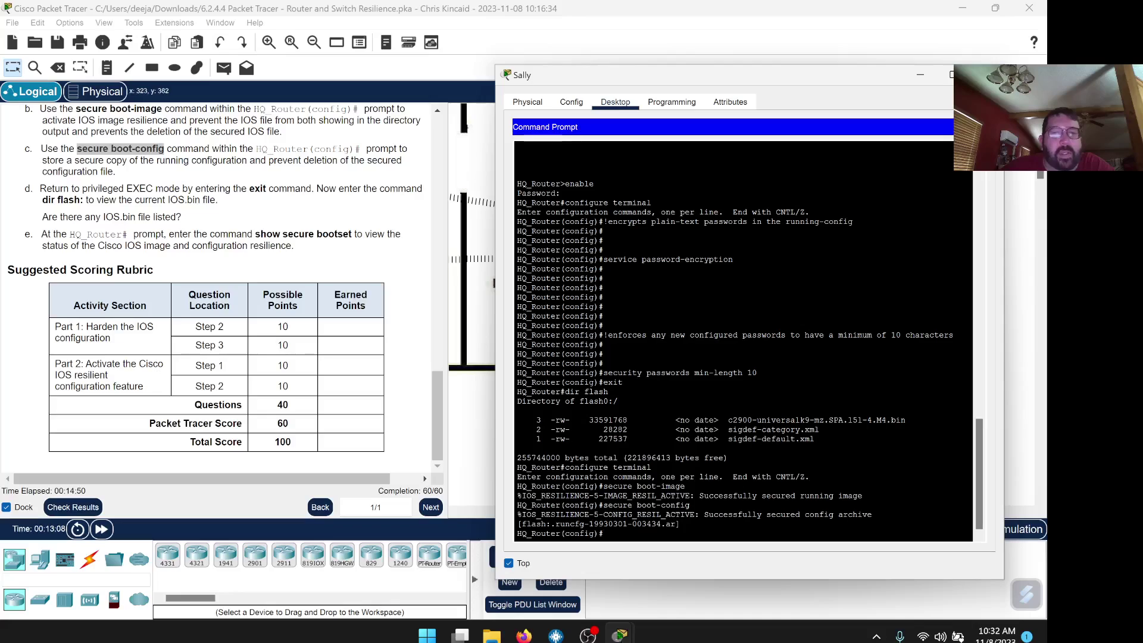
Exit to privileged EXEC and rerun dir flash, confirming the IOS .bin file is no longer listed
{"action": "type", "text": "ex"}
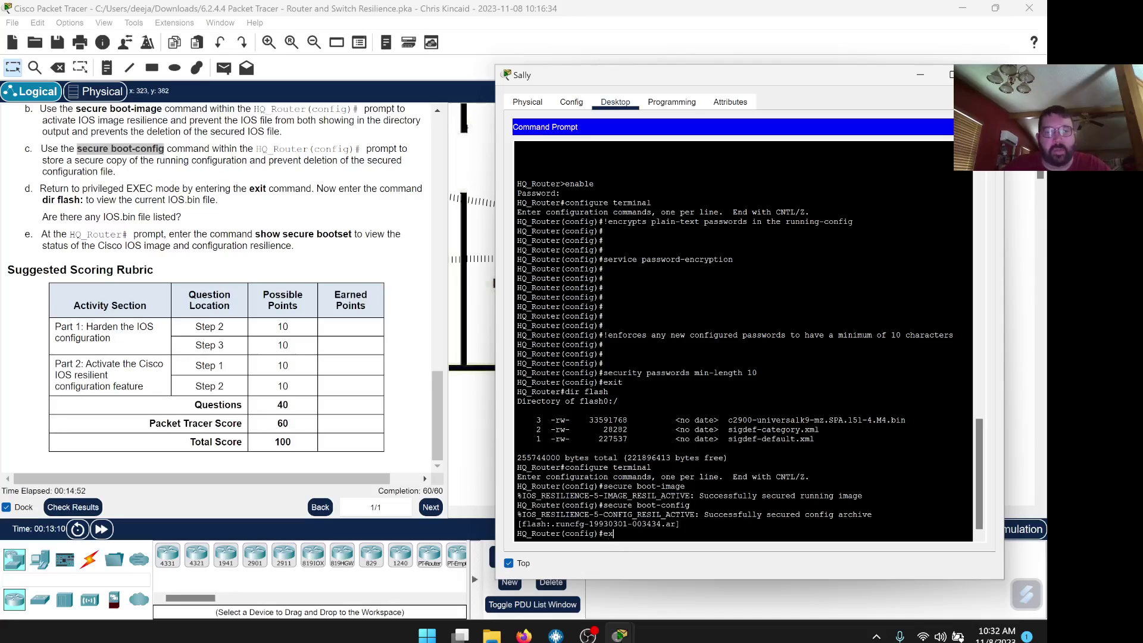
{"action": "type", "text": "it"}
{"action": "key", "text": "Return"}
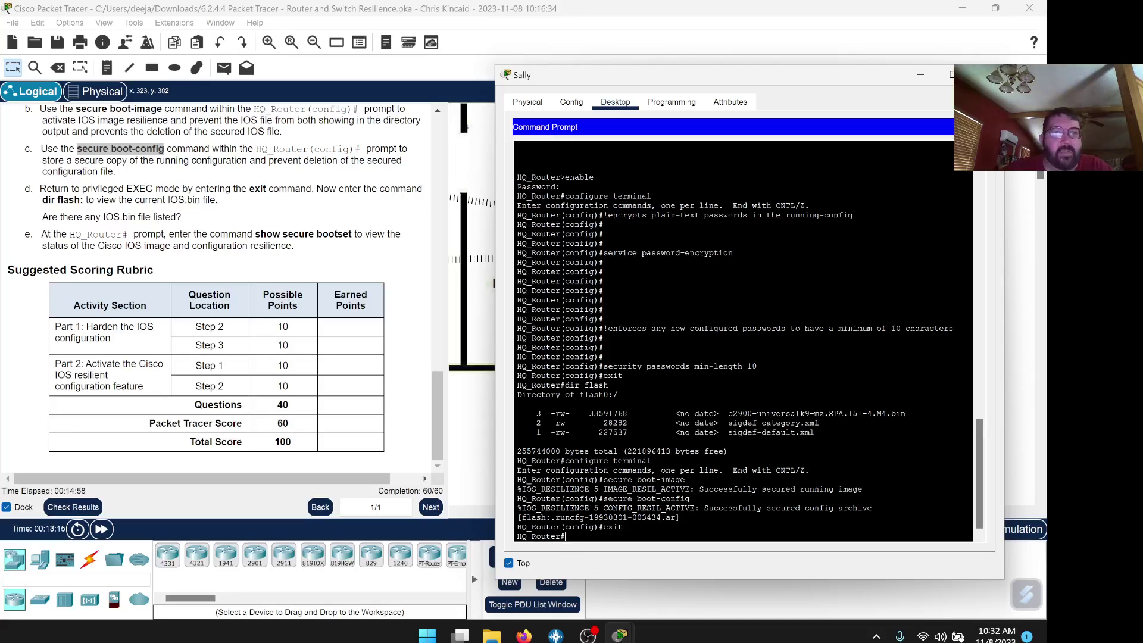
{"action": "left_click_drag", "start_coordinate": [81, 200], "coordinate": [43, 200]}
{"action": "left_click", "coordinate": [514, 440]}
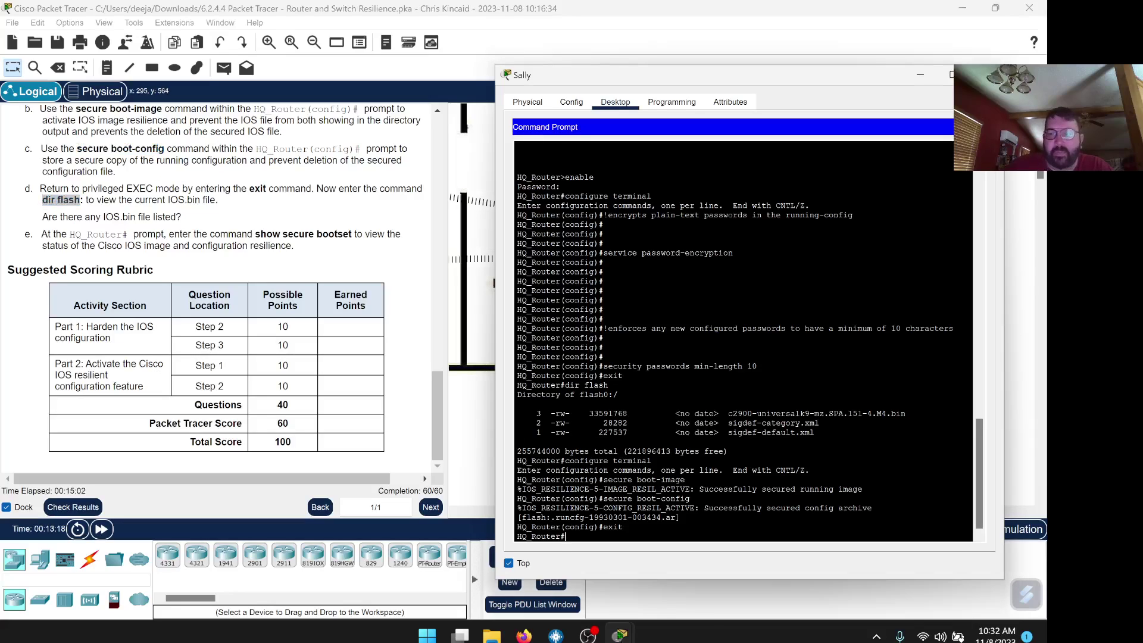
{"action": "key", "text": "Up"}
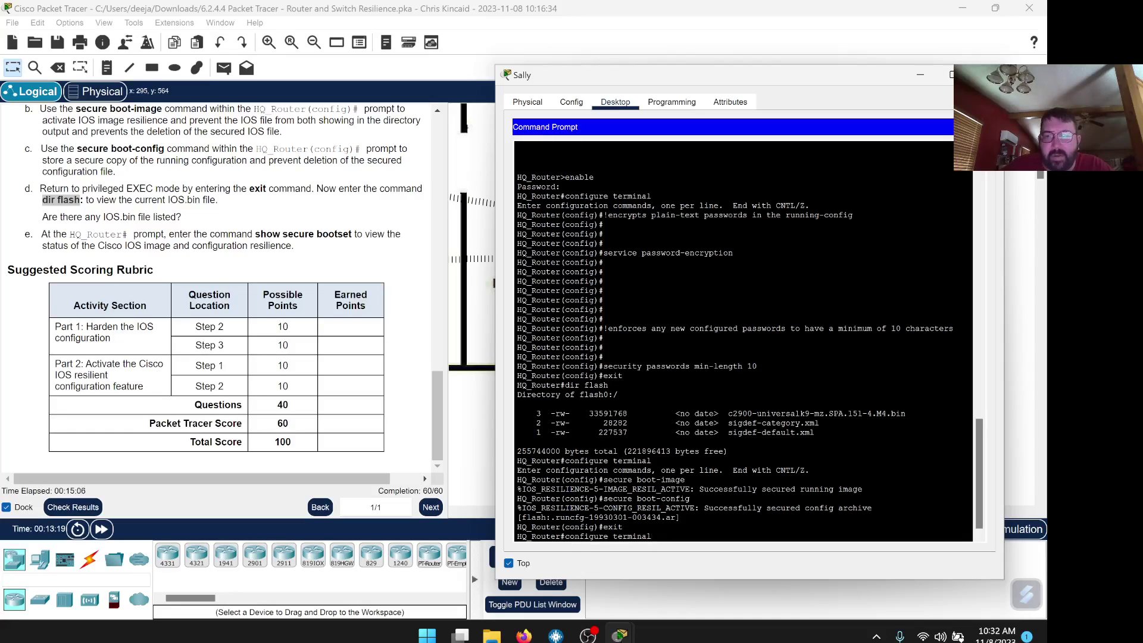
{"action": "key", "text": "Up"}
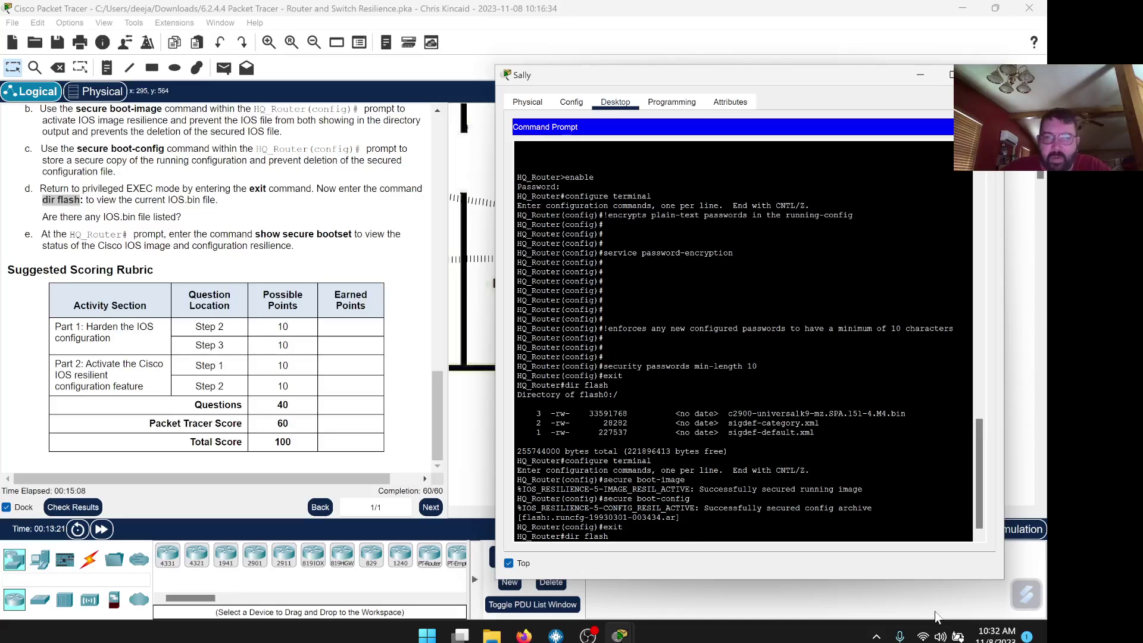
{"action": "key", "text": "Return"}
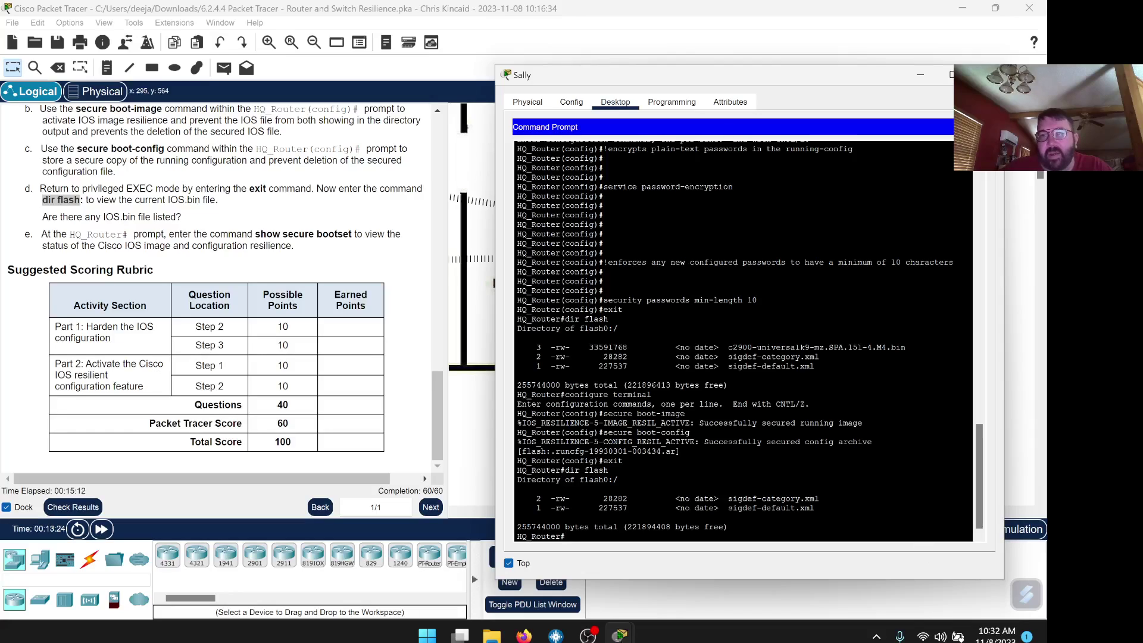
{"action": "left_click_drag", "start_coordinate": [906, 348], "coordinate": [526, 347]}
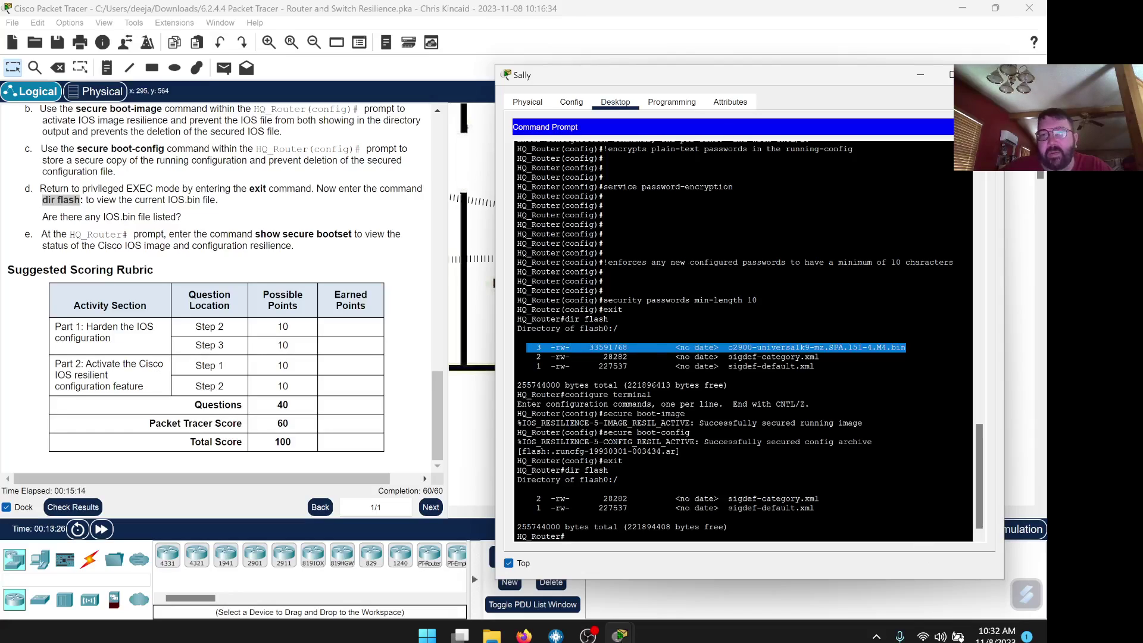
{"action": "left_click", "coordinate": [527, 348]}
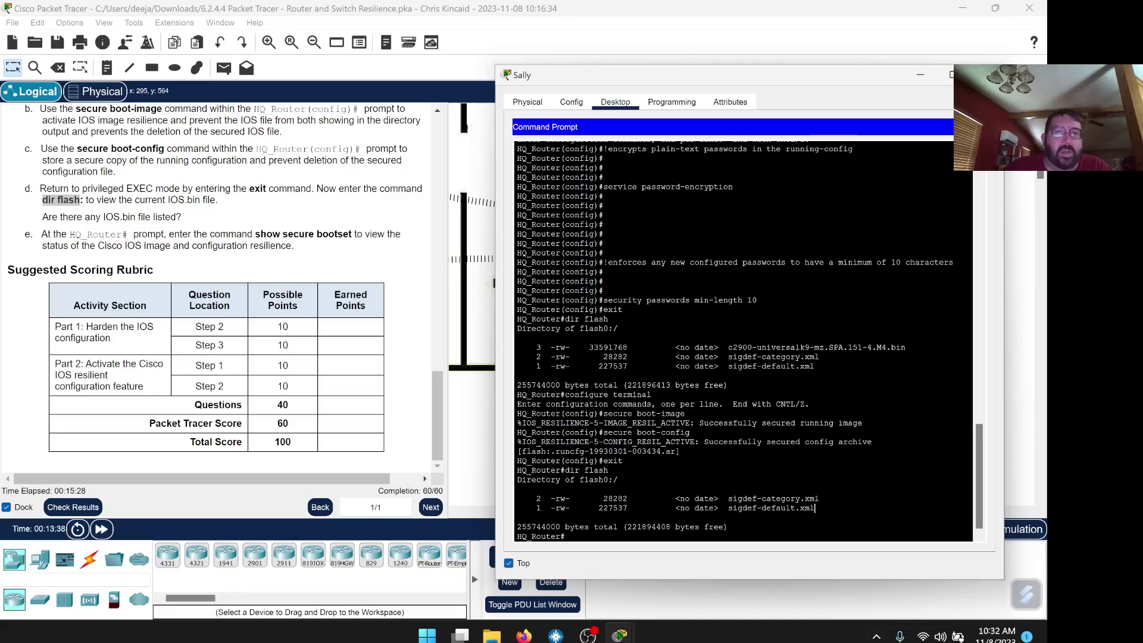
Copy 'show secure bootset' from step e and run it on HQ_Router
{"action": "left_click_drag", "start_coordinate": [352, 234], "coordinate": [256, 236]}
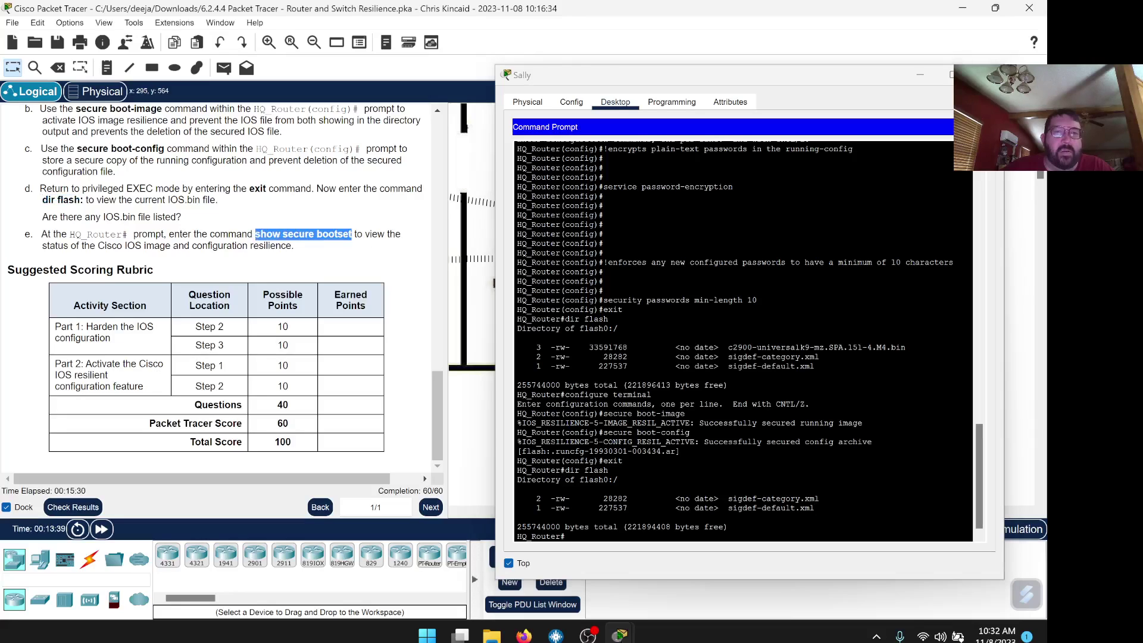
{"action": "right_click", "coordinate": [271, 238]}
{"action": "left_click", "coordinate": [283, 246]}
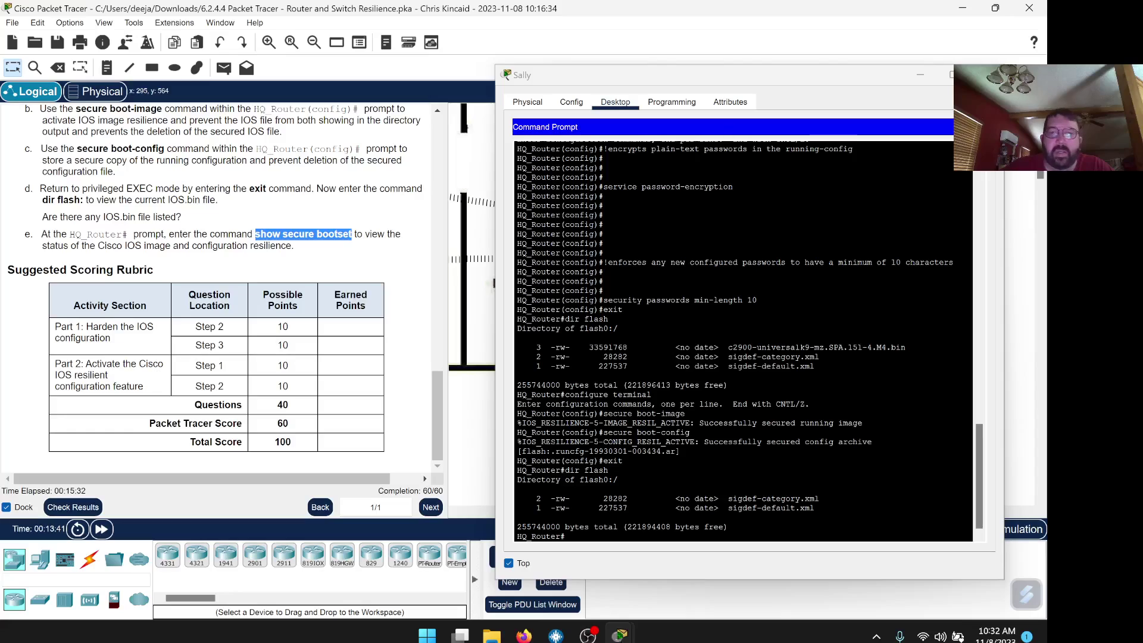
{"action": "right_click", "coordinate": [584, 537]}
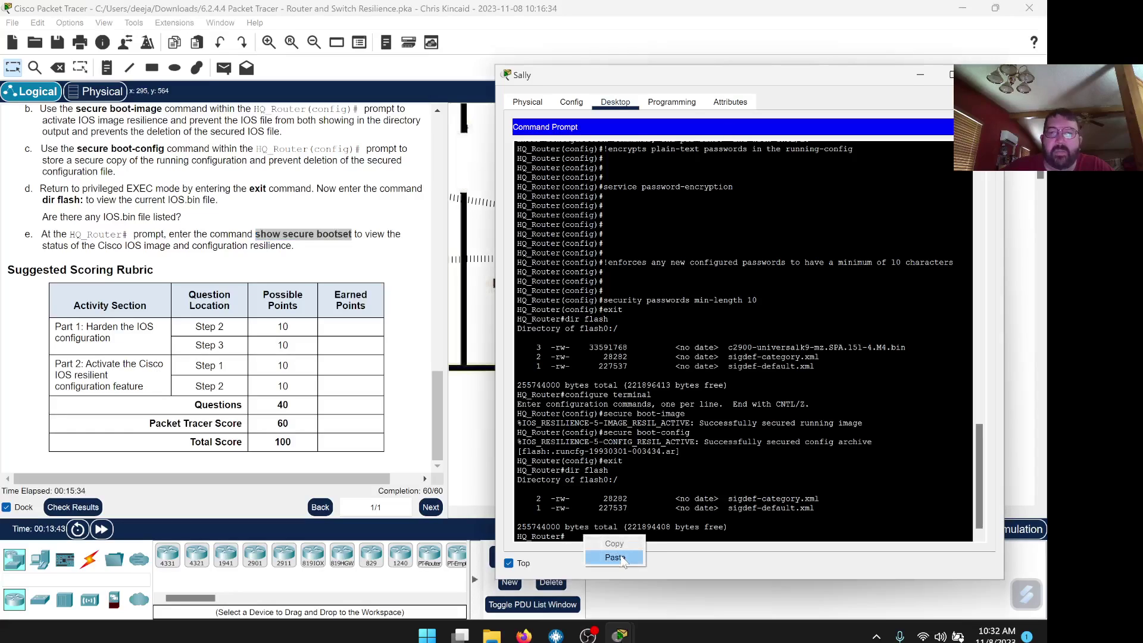
{"action": "left_click", "coordinate": [616, 557]}
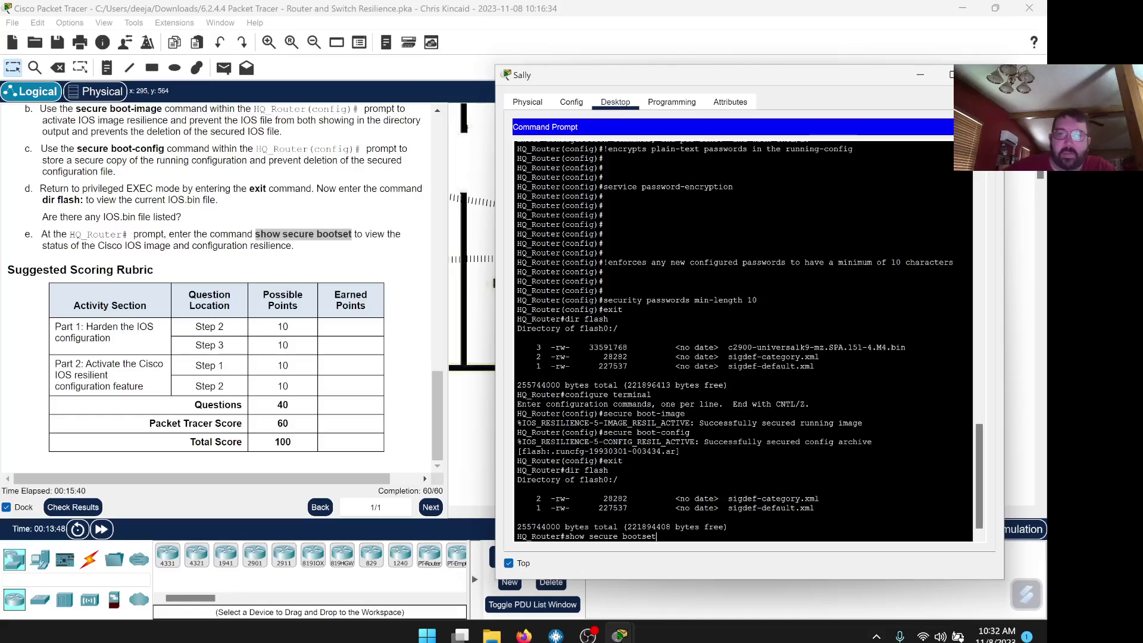
{"action": "key", "text": "Return"}
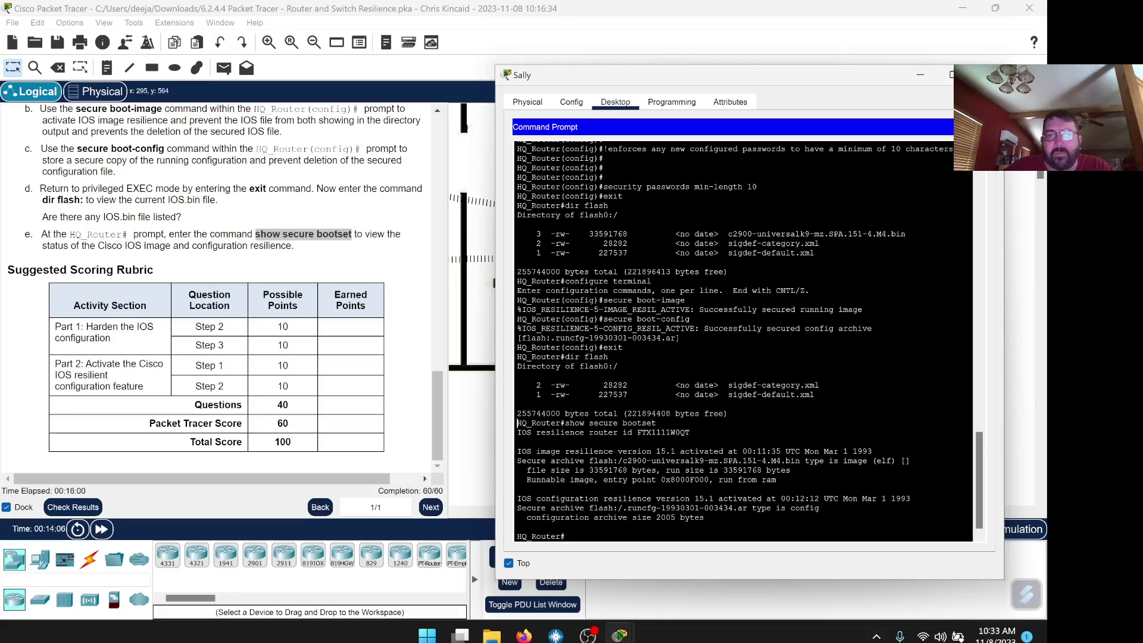
Review the image and configuration resilience output, then close Sally's command prompt
{"action": "left_click_drag", "start_coordinate": [518, 423], "coordinate": [566, 537]}
{"action": "left_click", "coordinate": [566, 537]}
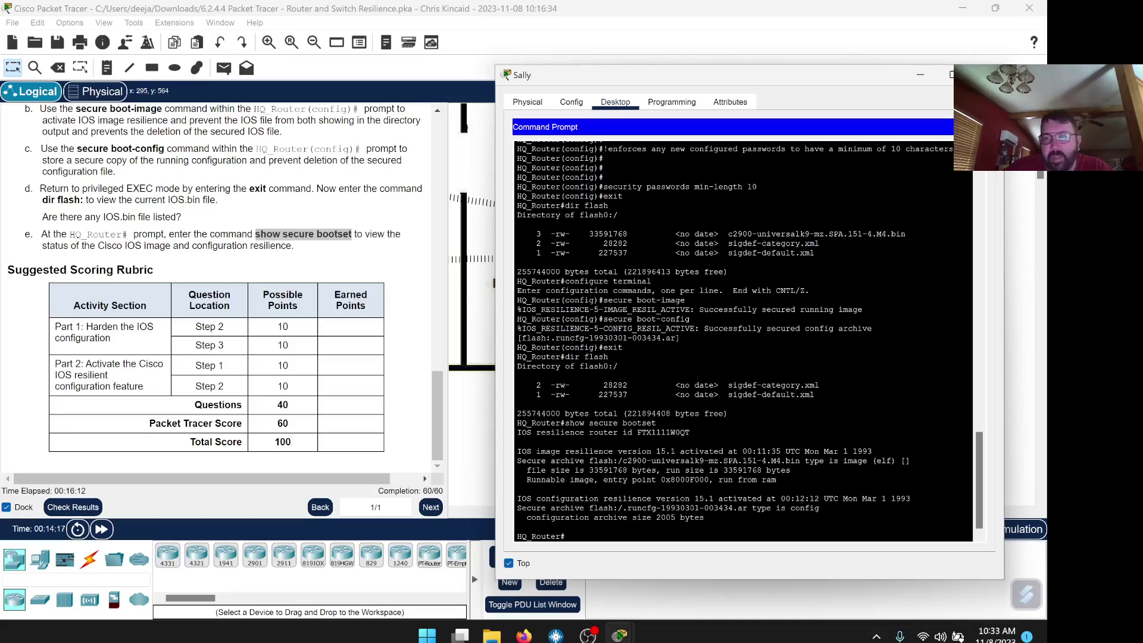
{"action": "left_click_drag", "start_coordinate": [708, 518], "coordinate": [518, 443]}
{"action": "left_click", "coordinate": [710, 480]}
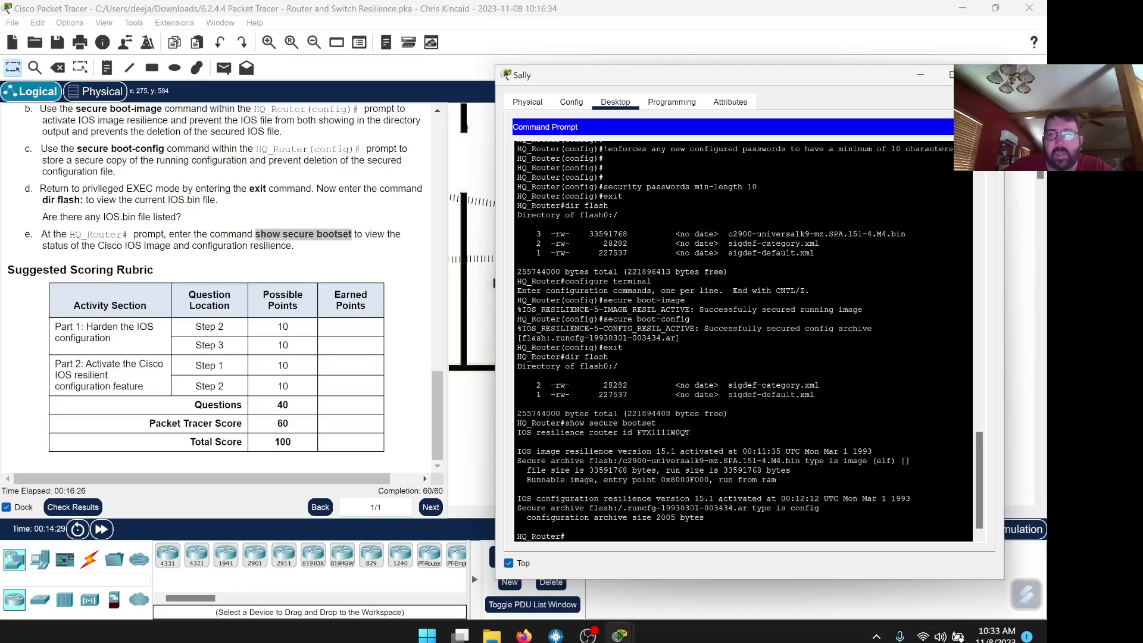
{"action": "left_click", "coordinate": [983, 74]}
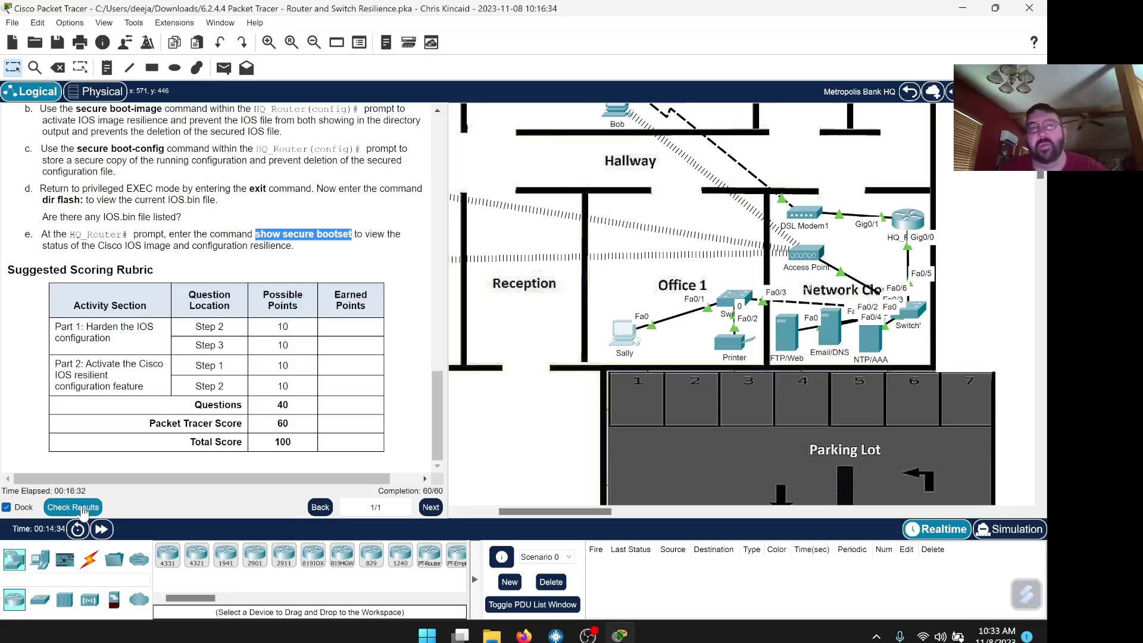
Check the activity results and read the congratulations feedback
{"action": "left_click", "coordinate": [83, 511]}
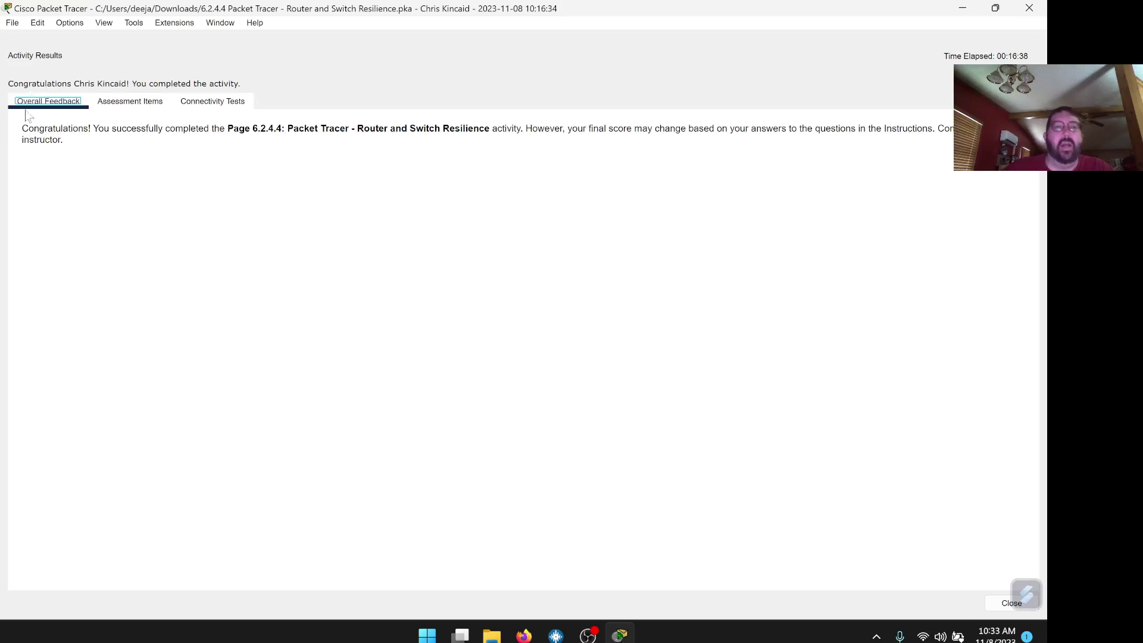
{"action": "left_click_drag", "start_coordinate": [21, 128], "coordinate": [512, 137]}
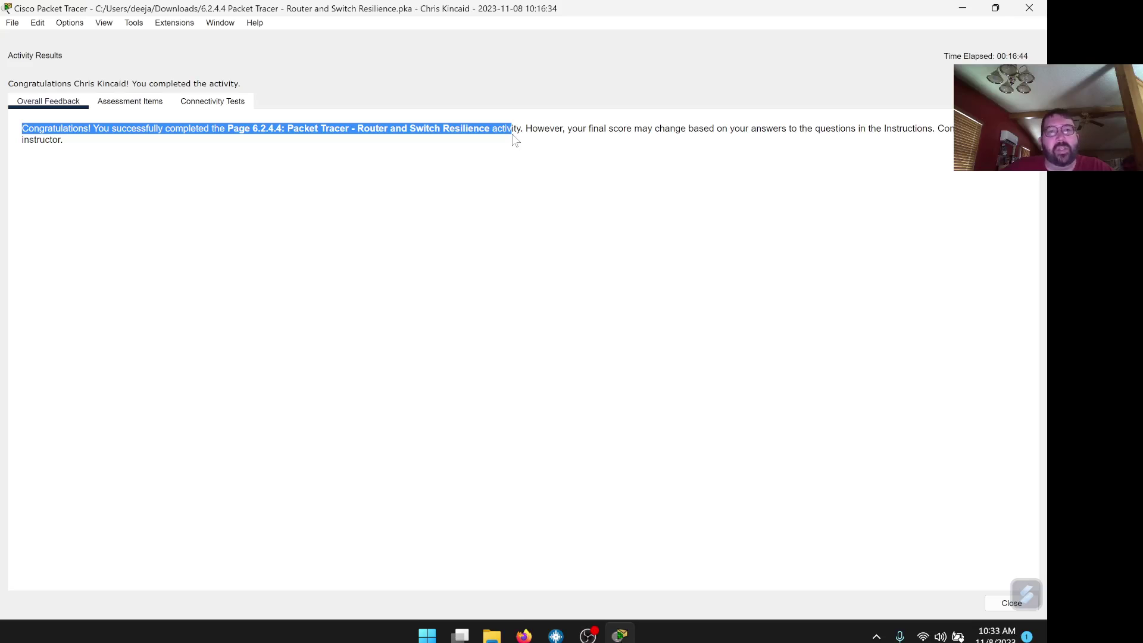
{"action": "left_click", "coordinate": [265, 149]}
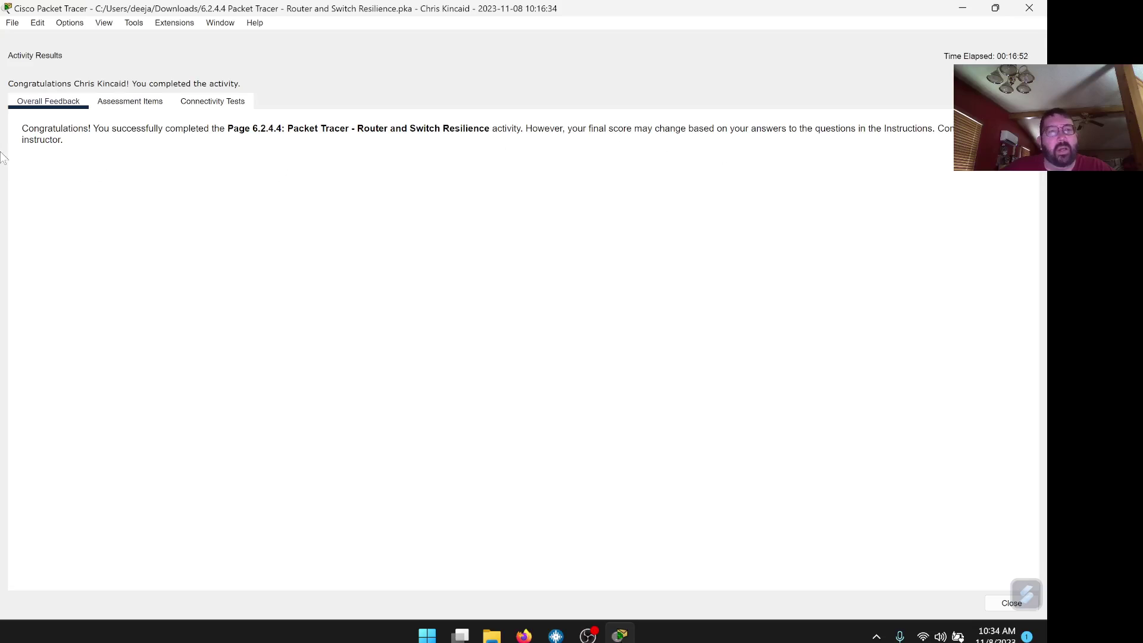
Review the Assessment Items showing every item Correct, then minimize Packet Tracer and restore Firefox
{"action": "left_click", "coordinate": [132, 104]}
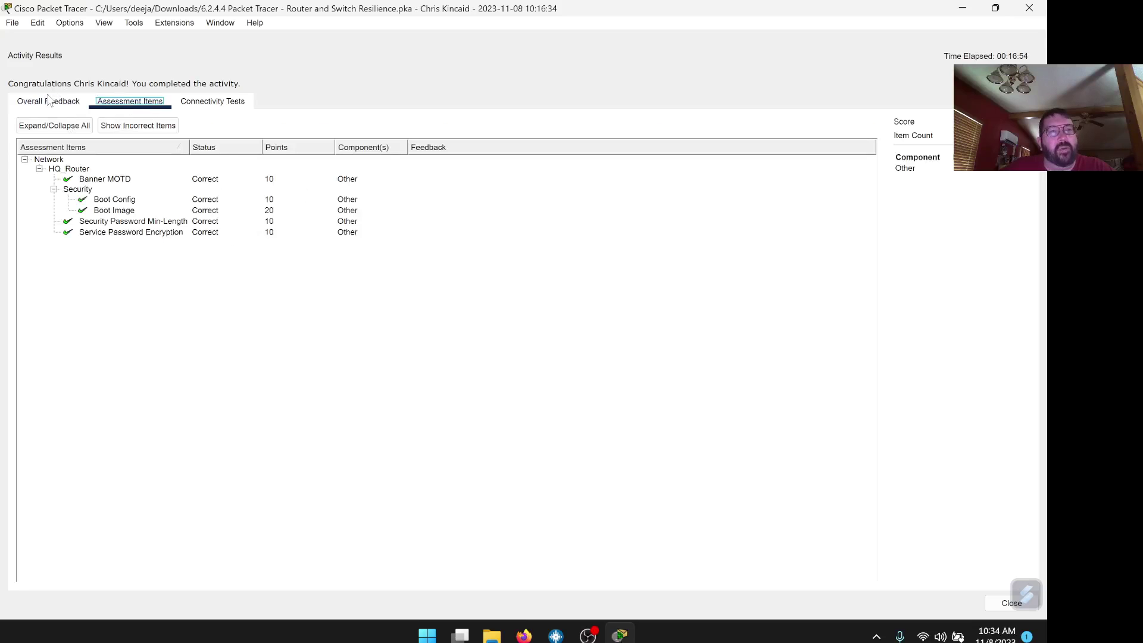
{"action": "left_click", "coordinate": [52, 101]}
{"action": "left_click", "coordinate": [131, 104]}
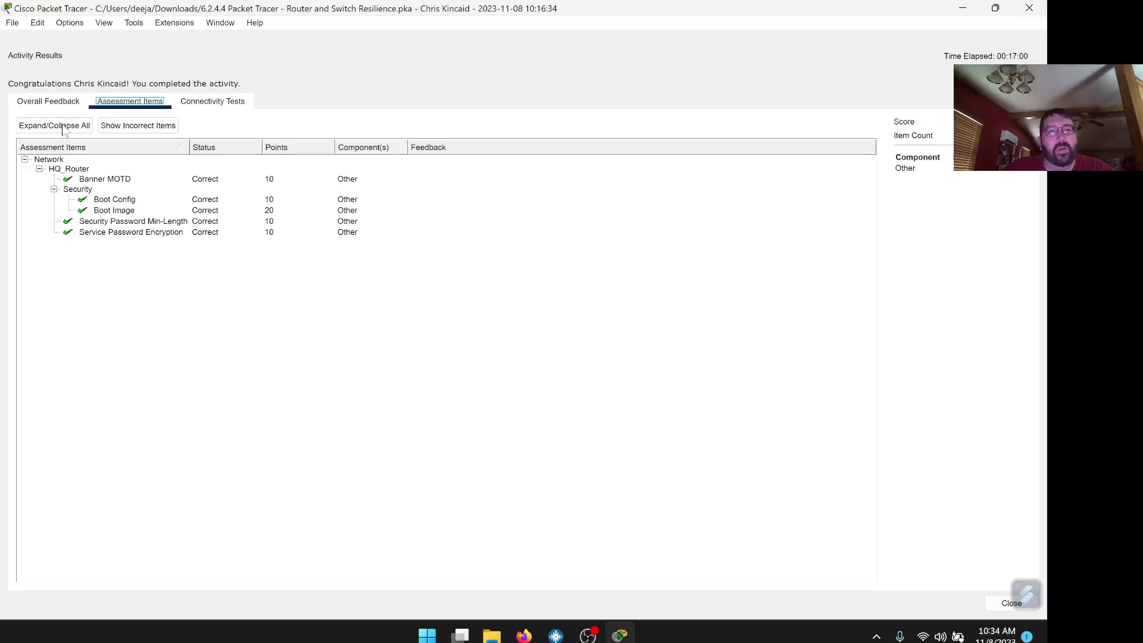
{"action": "left_click", "coordinate": [48, 102]}
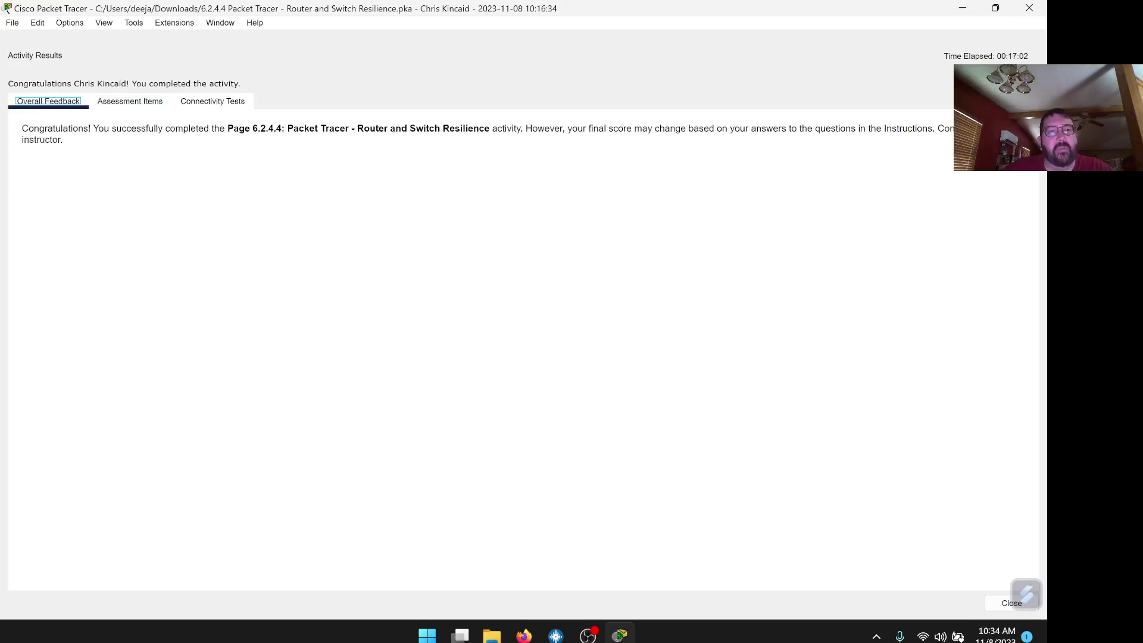
{"action": "key", "text": "Tab"}
{"action": "left_click", "coordinate": [130, 102]}
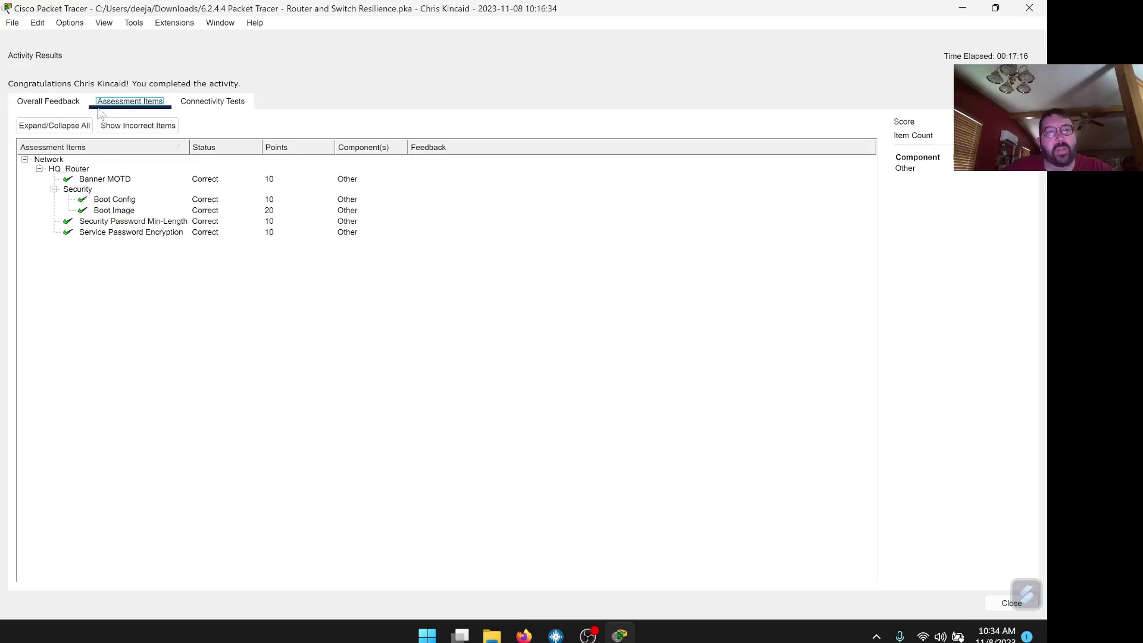
{"action": "left_click", "coordinate": [39, 104]}
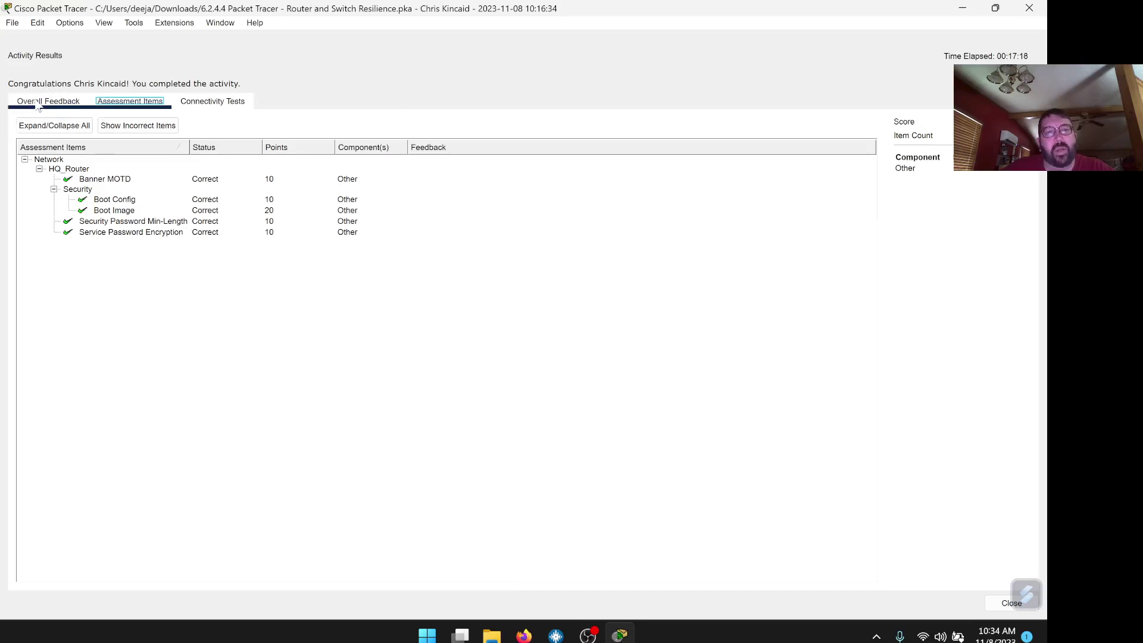
{"action": "left_click", "coordinate": [962, 10]}
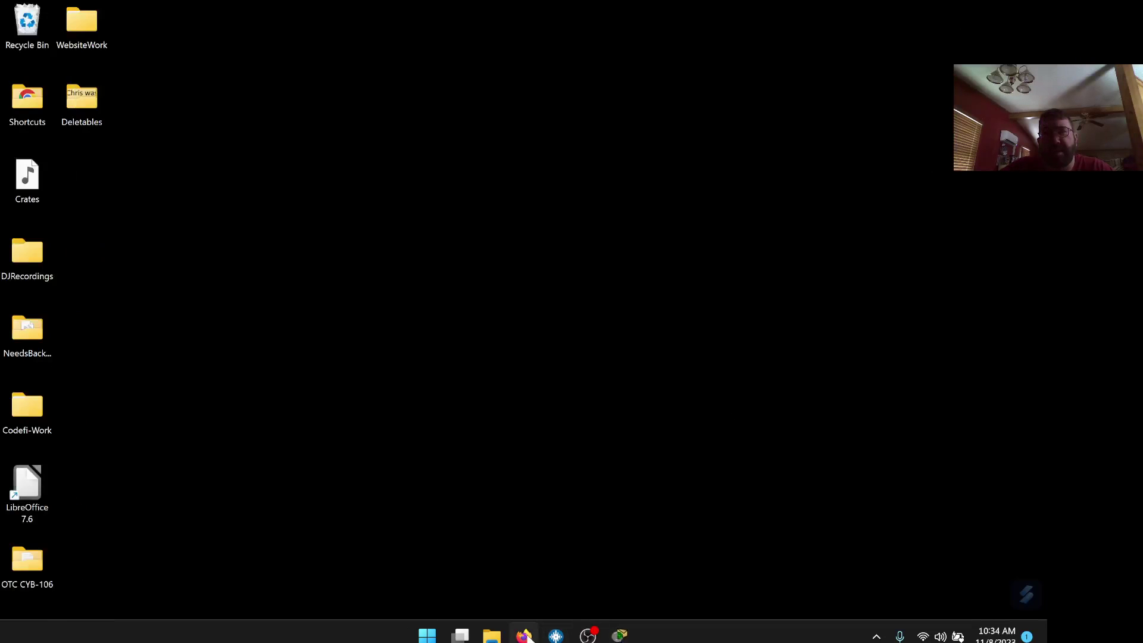
{"action": "left_click", "coordinate": [524, 636]}
Scroll the activity PDF to its scoring table: Questions 40, Packet Tracer Score 60, Total 100
{"action": "scroll", "coordinate": [518, 327], "scroll_direction": "up", "scroll_amount": 6}
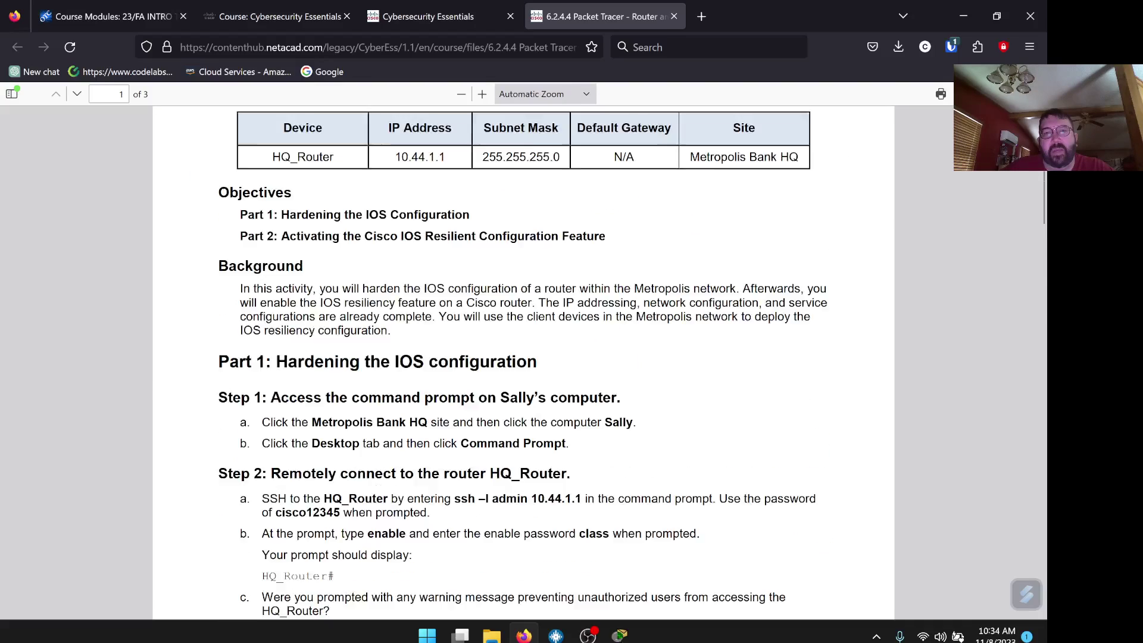
{"action": "scroll", "coordinate": [518, 327], "scroll_direction": "down", "scroll_amount": 20}
{"action": "scroll", "coordinate": [517, 326], "scroll_direction": "down", "scroll_amount": 3}
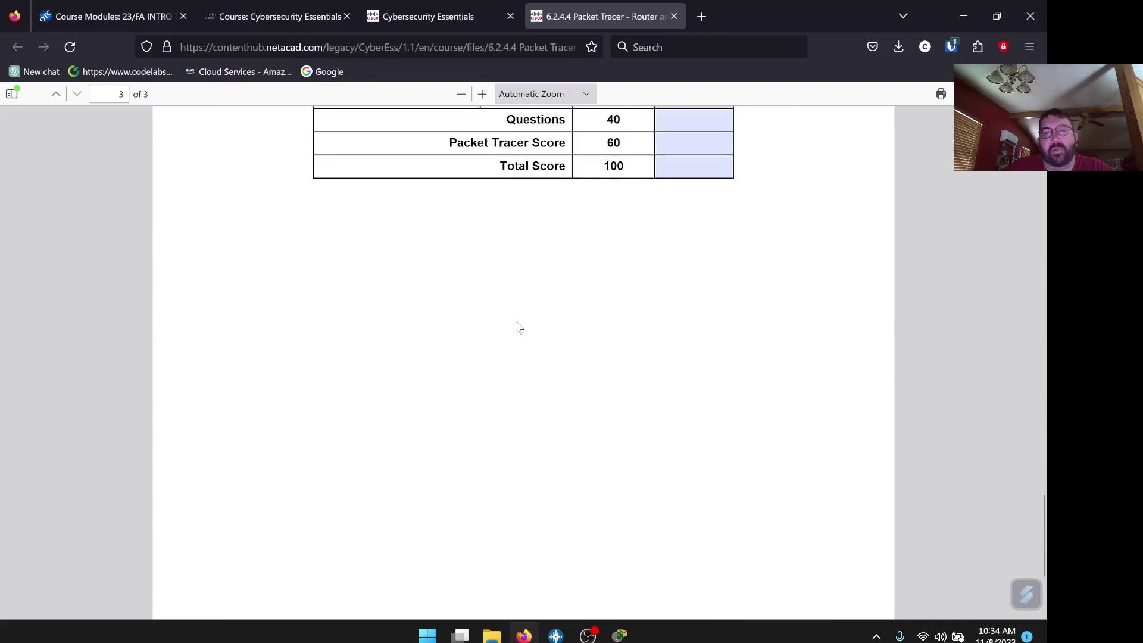
{"action": "scroll", "coordinate": [518, 325], "scroll_direction": "up", "scroll_amount": 15}
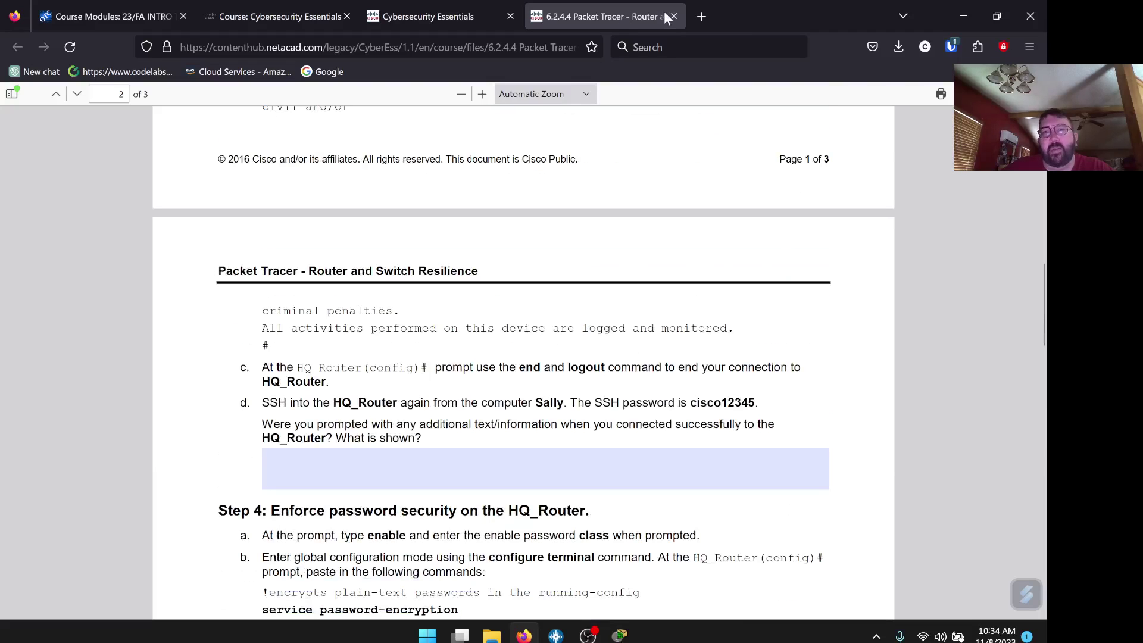